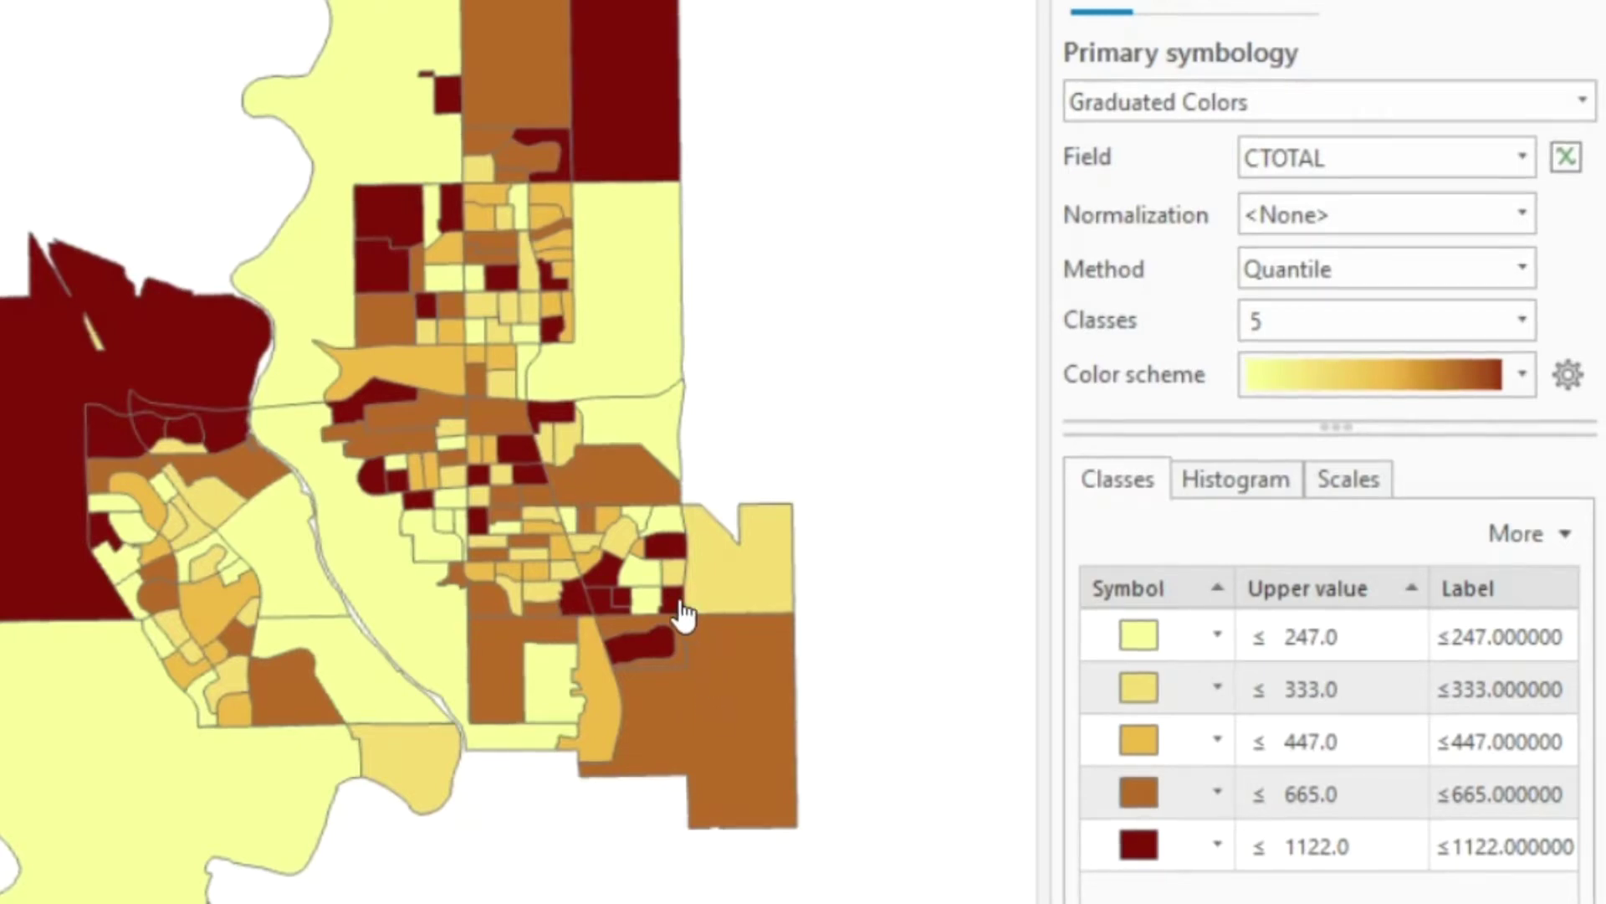
pyautogui.click(586, 523)
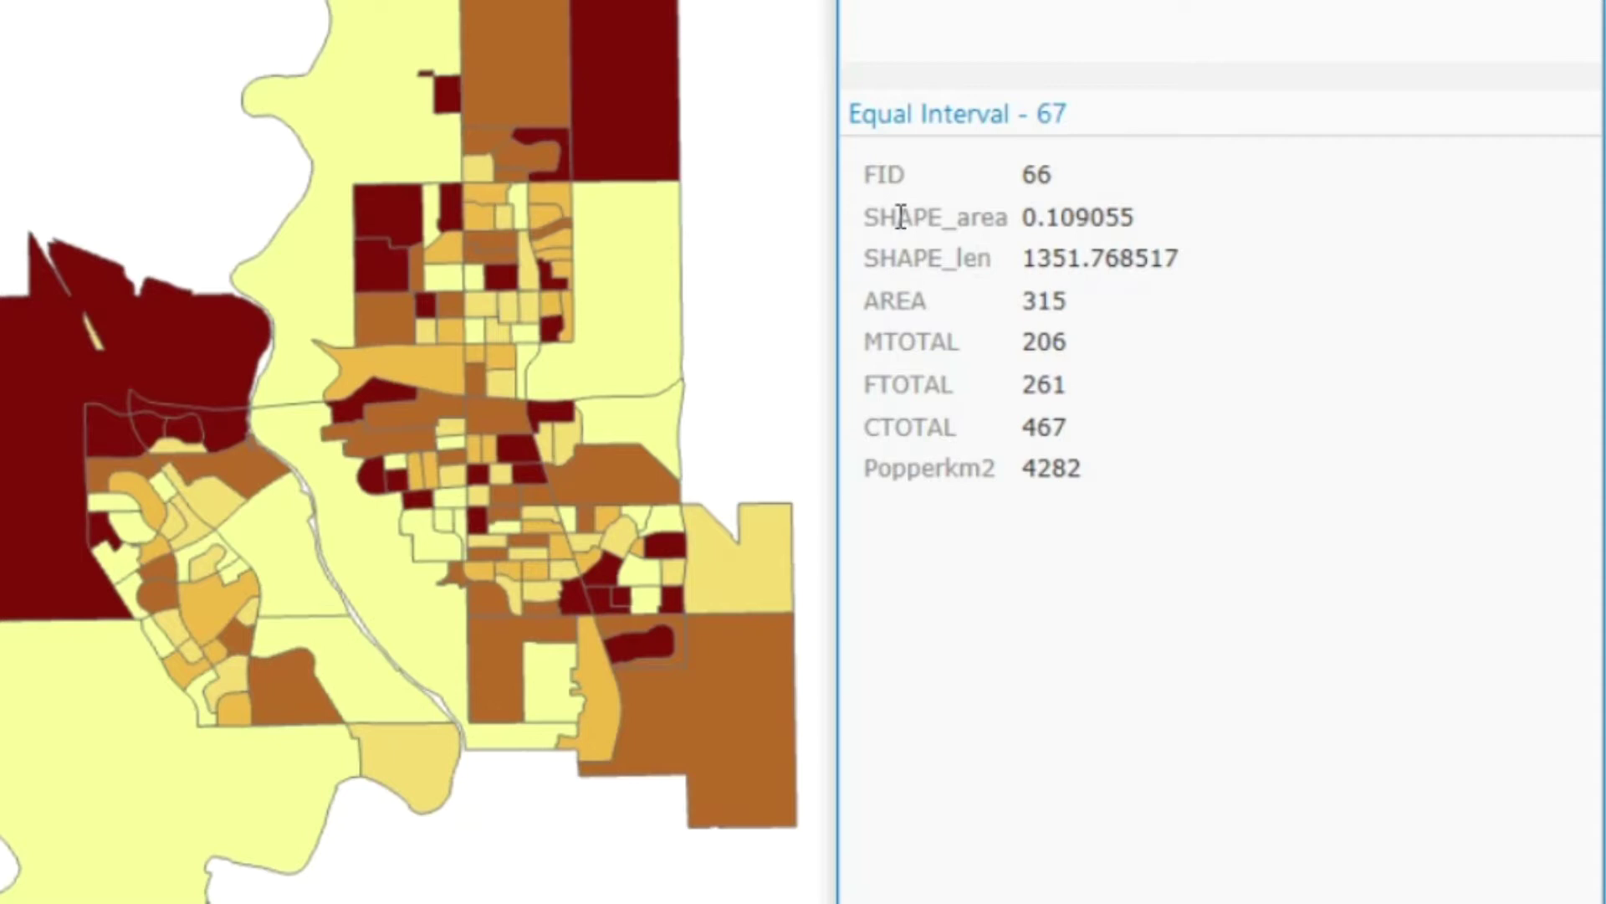
pyautogui.click(726, 715)
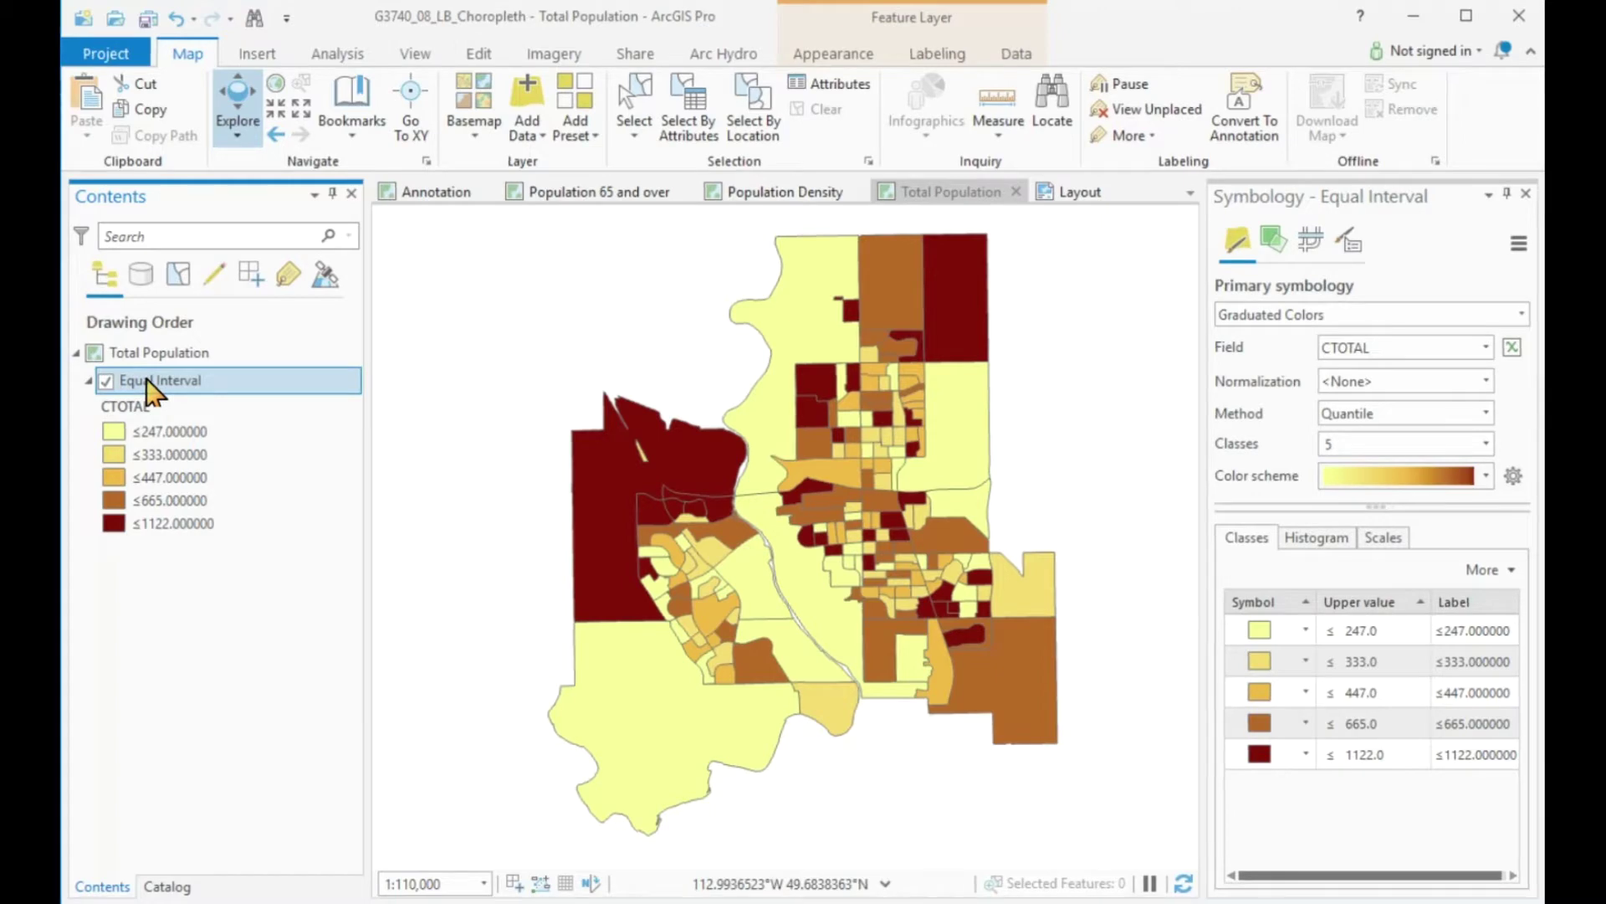
# - Open the Equal Interval layer's attribute table and start Calculate Field on the Popperkm2 column
pyautogui.rightClick(148, 380)
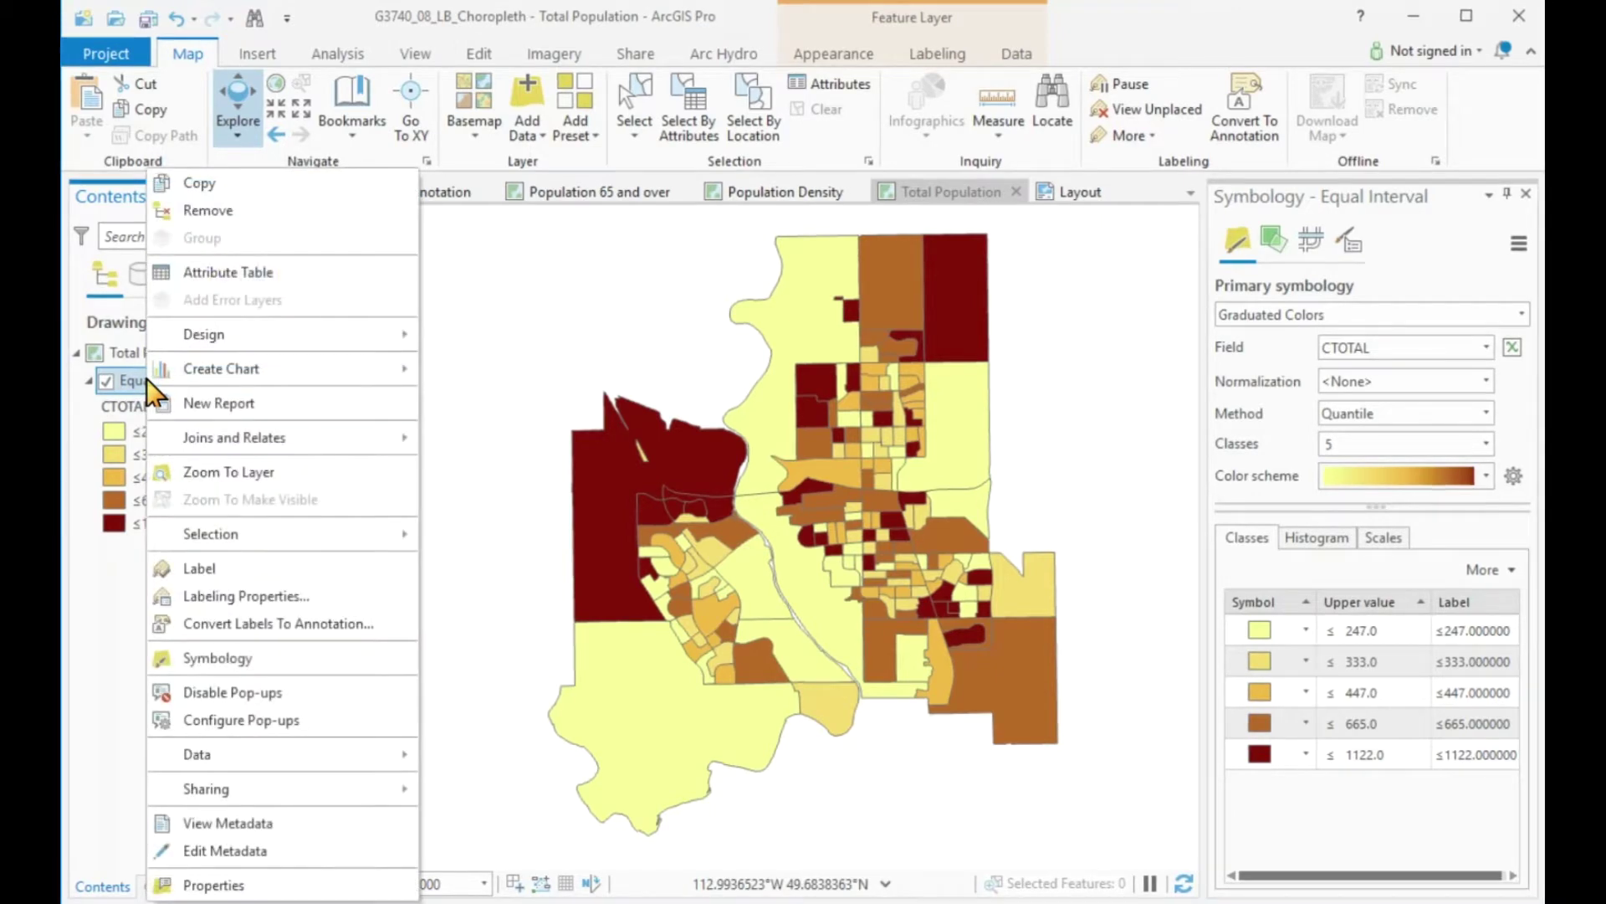
pyautogui.click(228, 273)
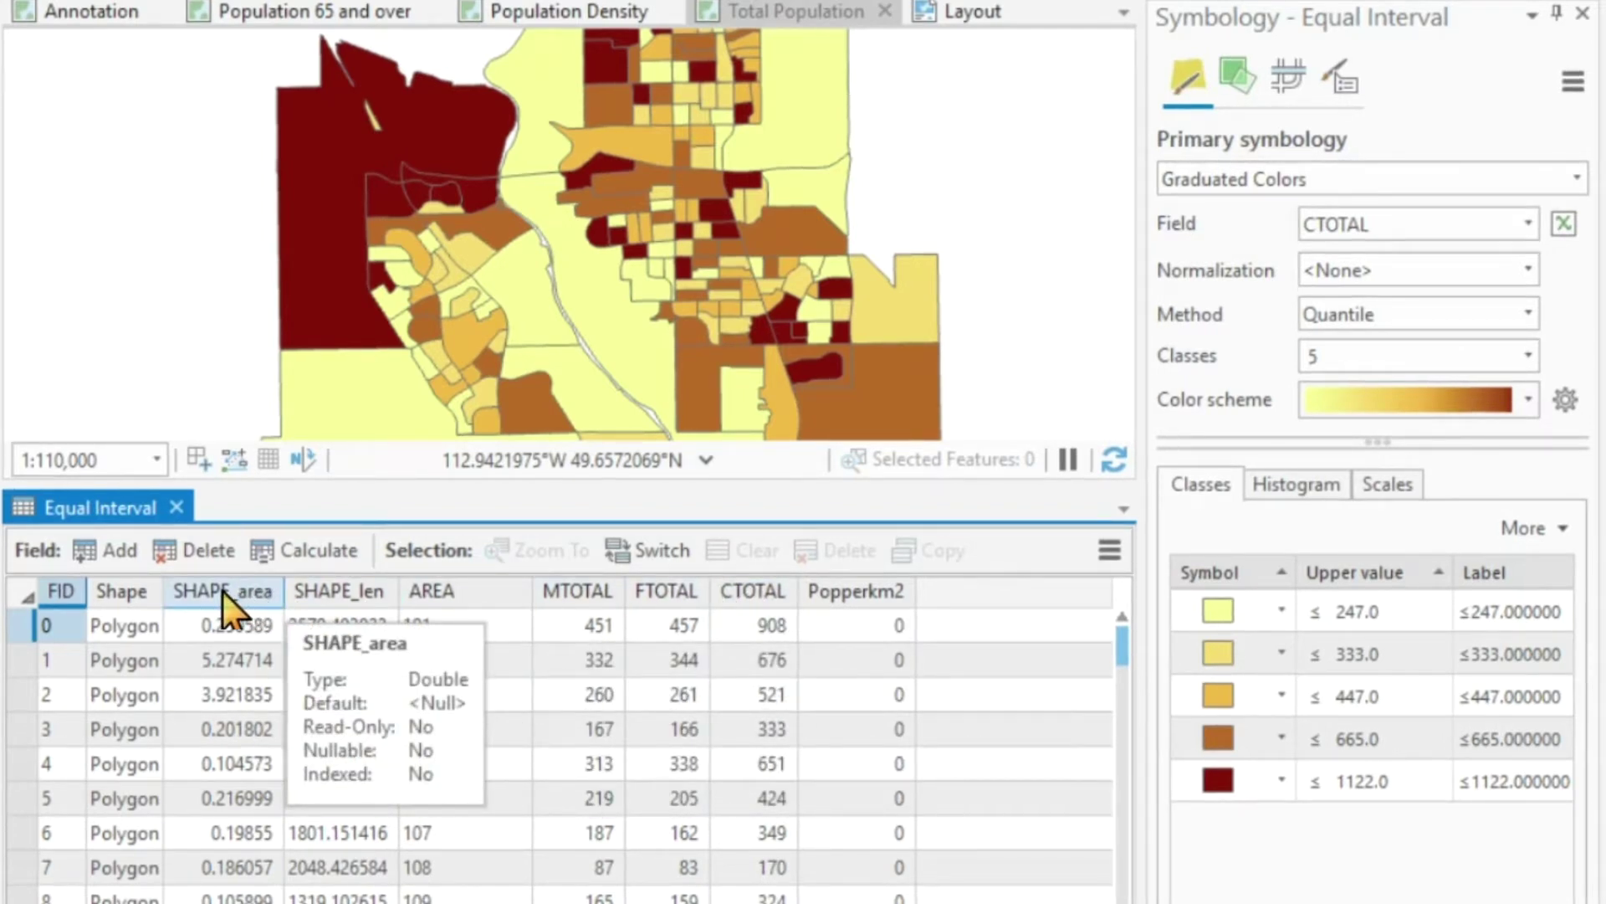
pyautogui.rightClick(855, 590)
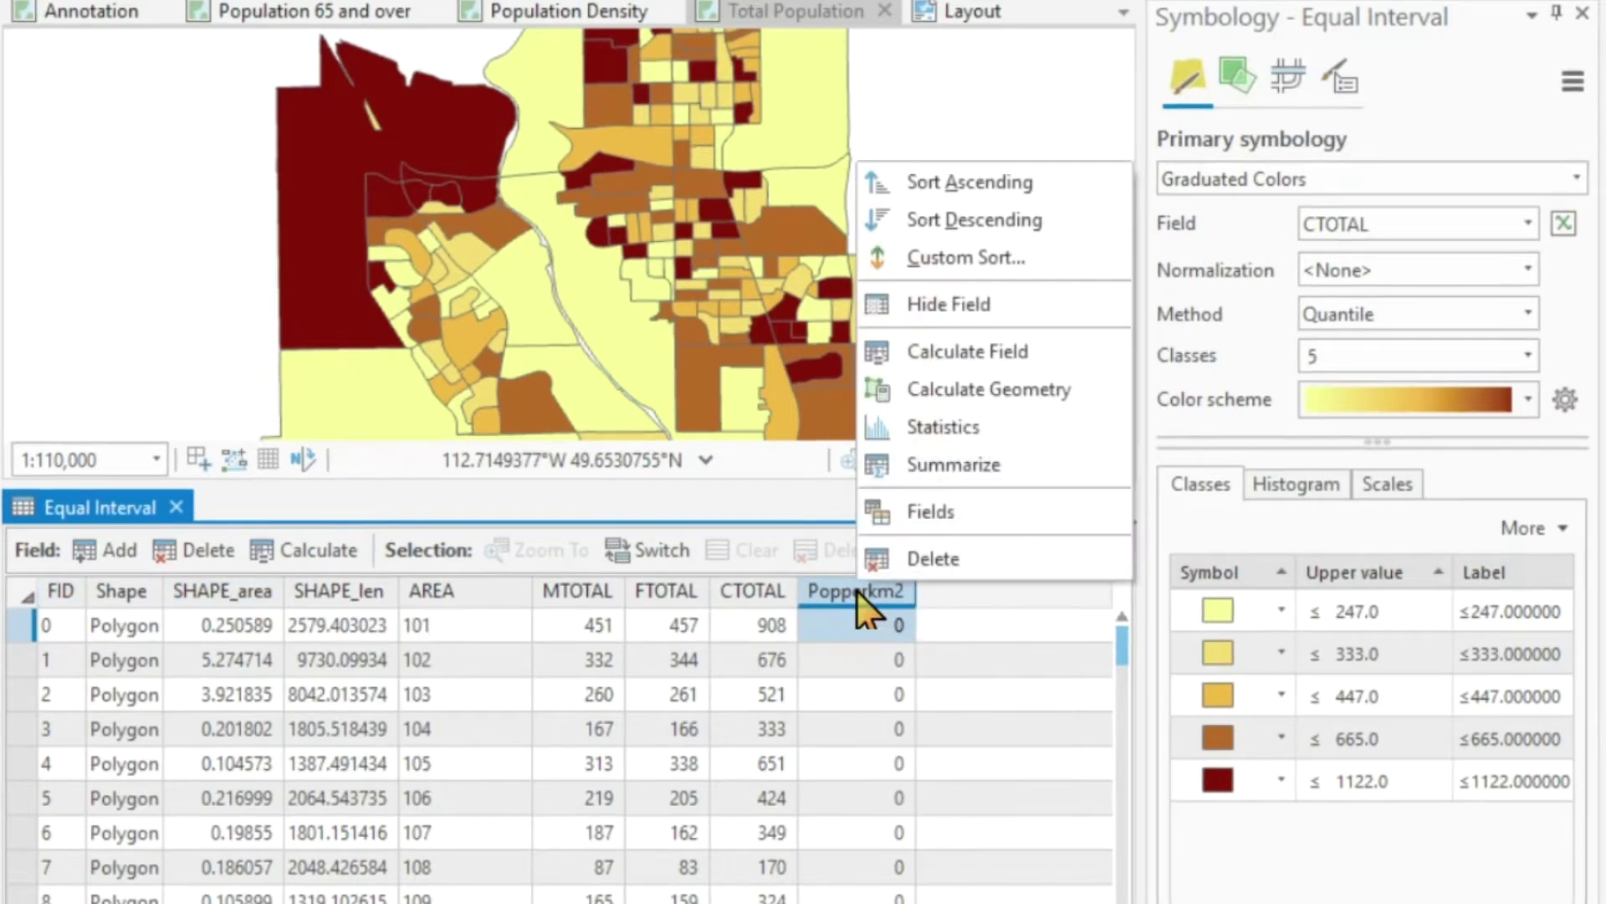
pyautogui.click(934, 350)
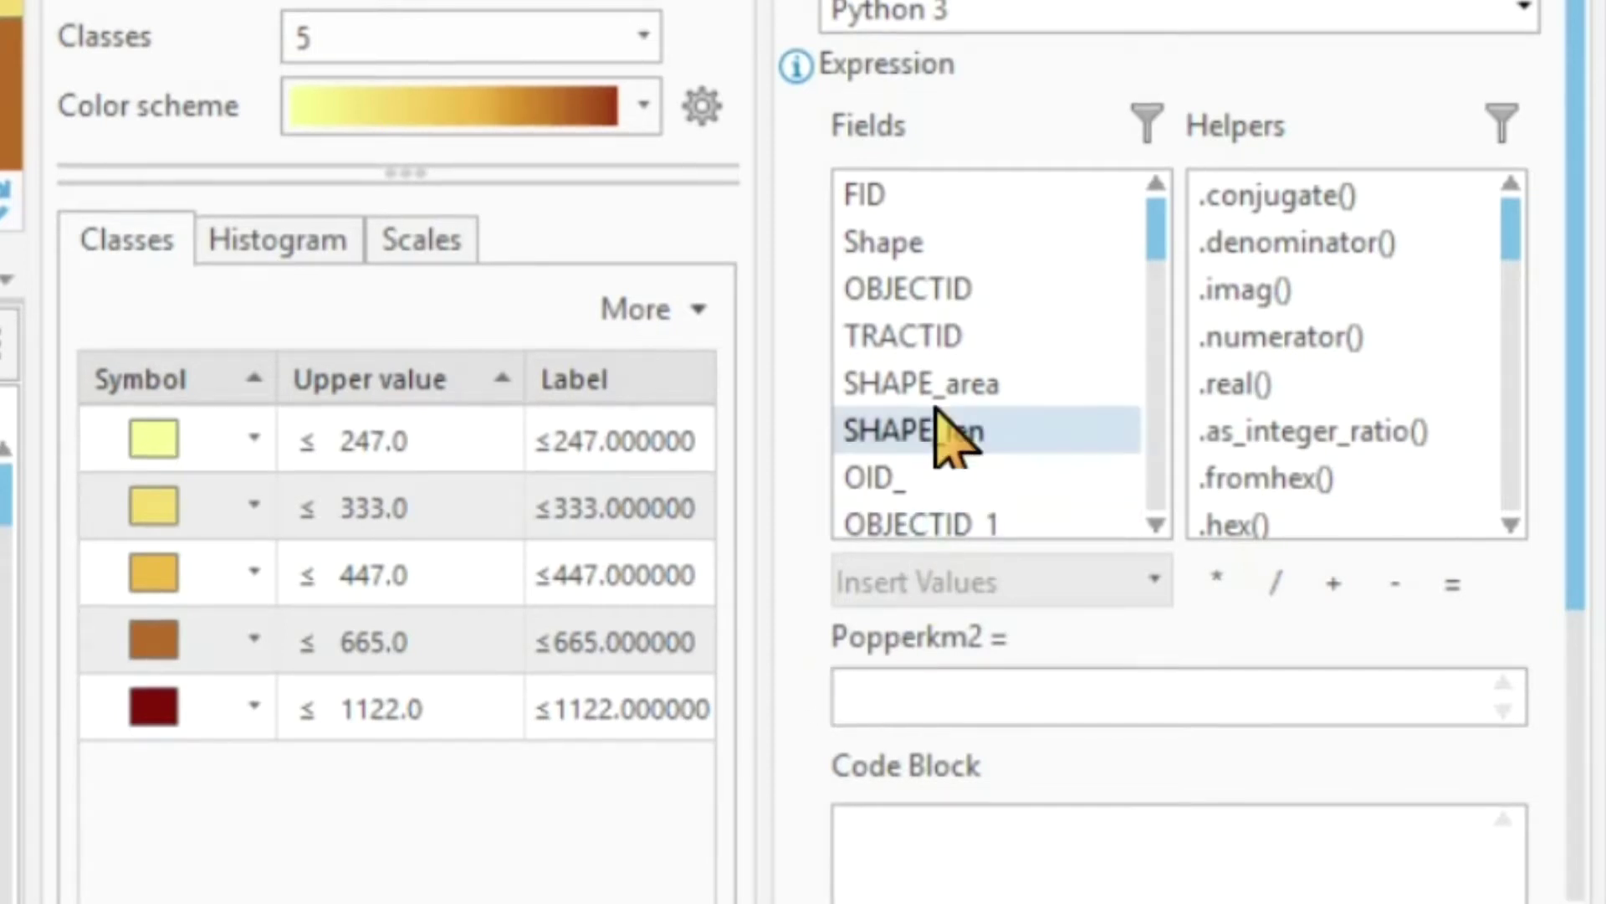
# - Compute Popperkm2 as !CTOTAL! / !SHAPE_area!, then close the tool and the attribute table
pyautogui.click(1155, 224)
pyautogui.moveTo(1155, 242); pyautogui.dragTo(1155, 494)
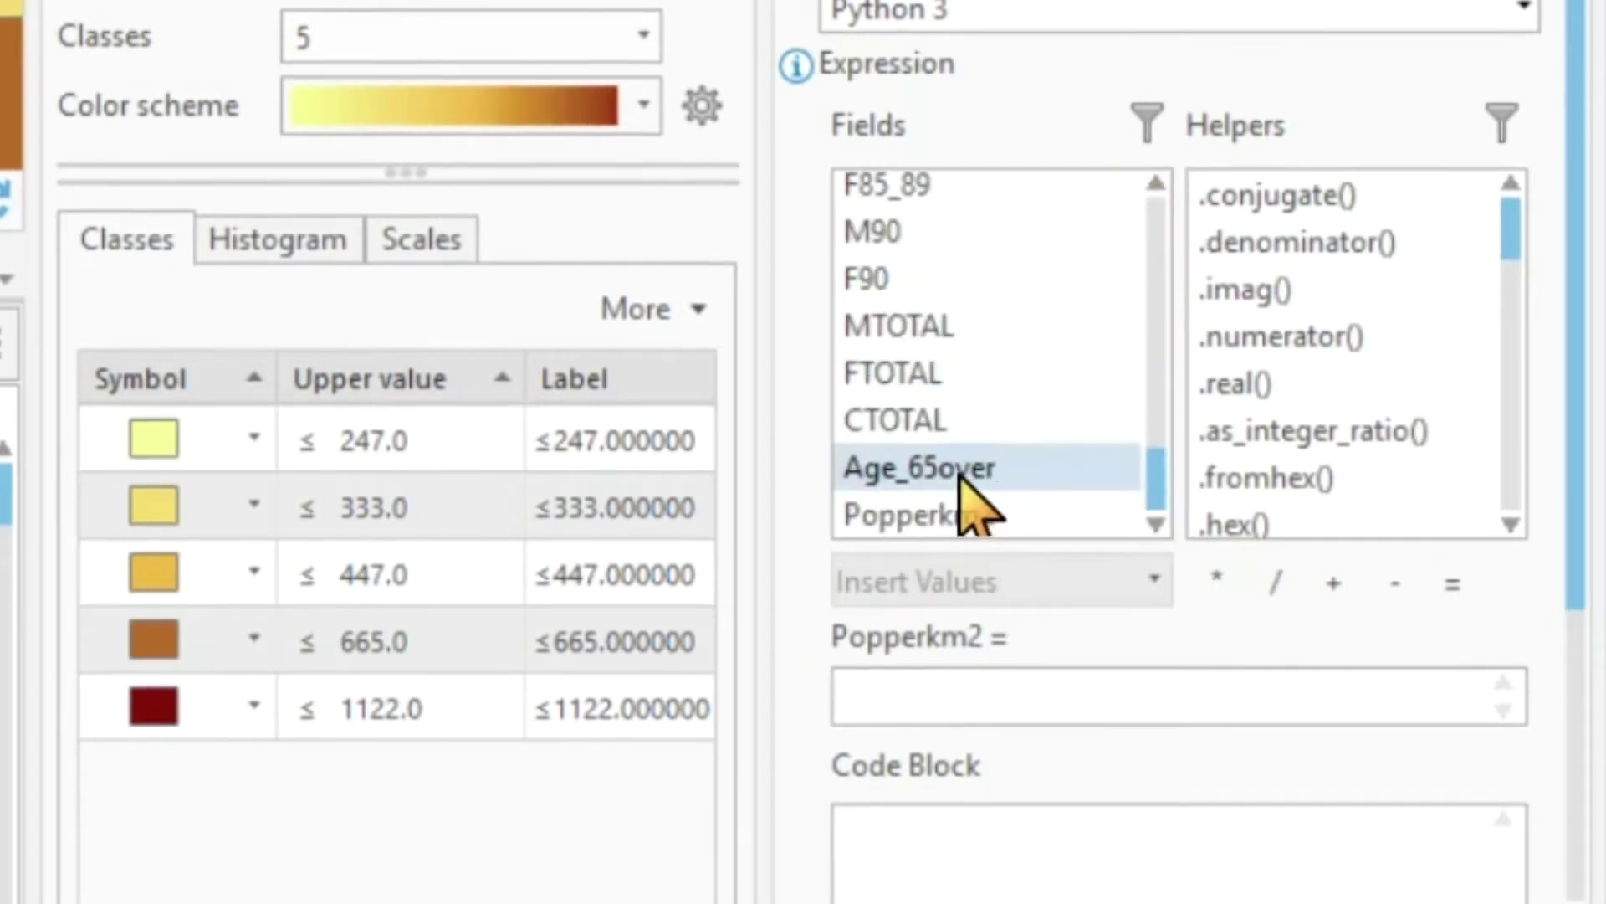
pyautogui.doubleClick(910, 422)
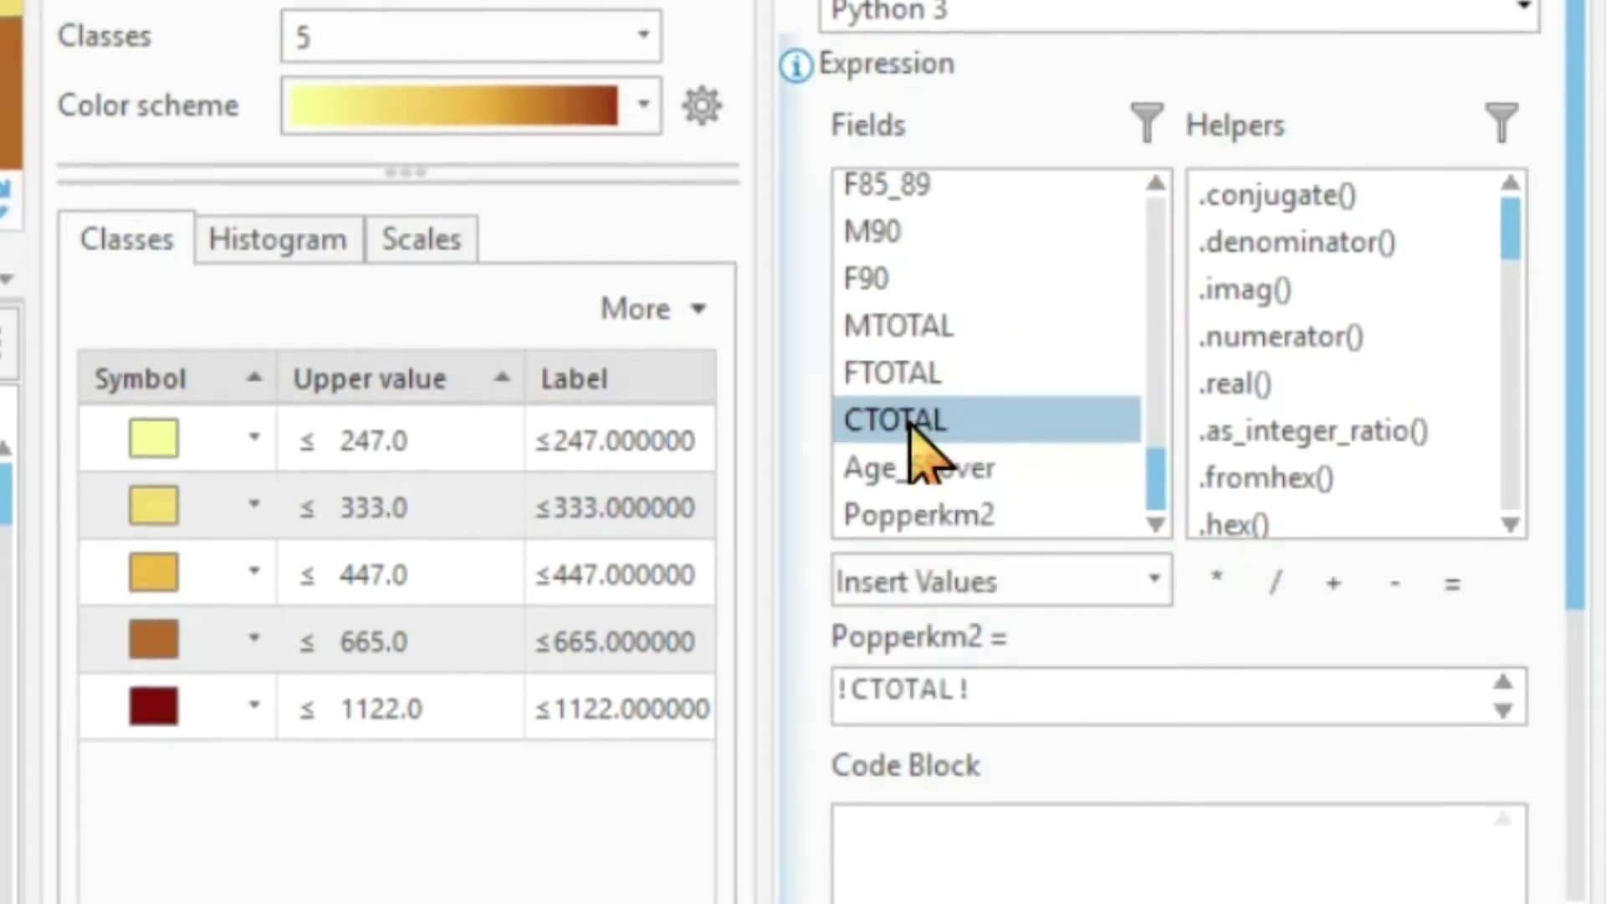
pyautogui.click(1277, 585)
pyautogui.moveTo(1157, 490); pyautogui.dragTo(1163, 236)
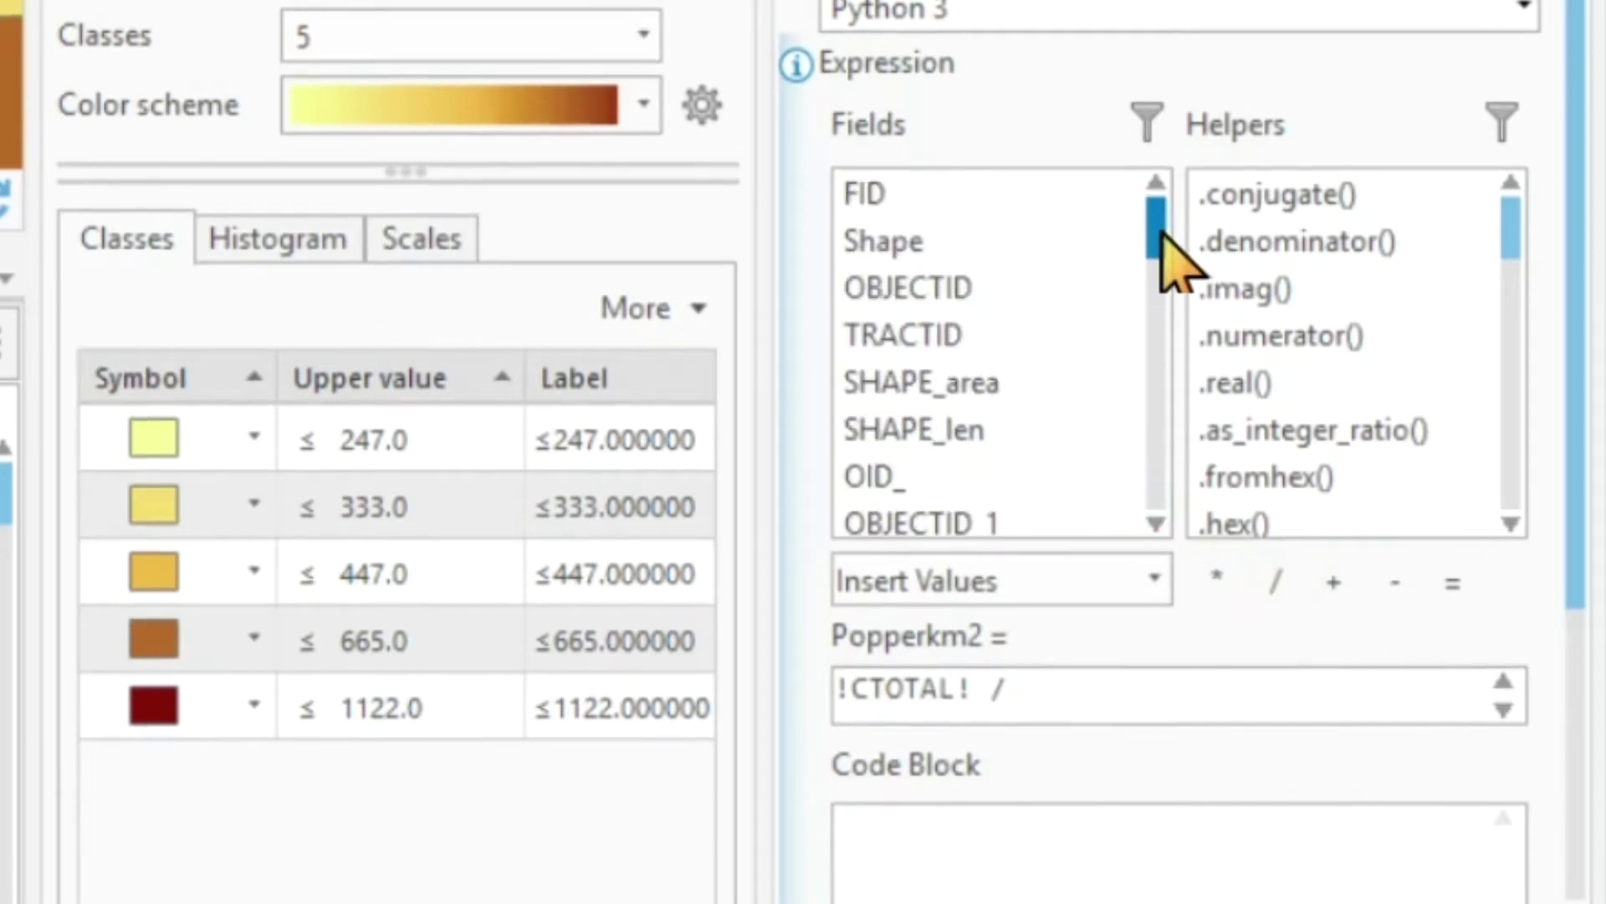
pyautogui.doubleClick(975, 383)
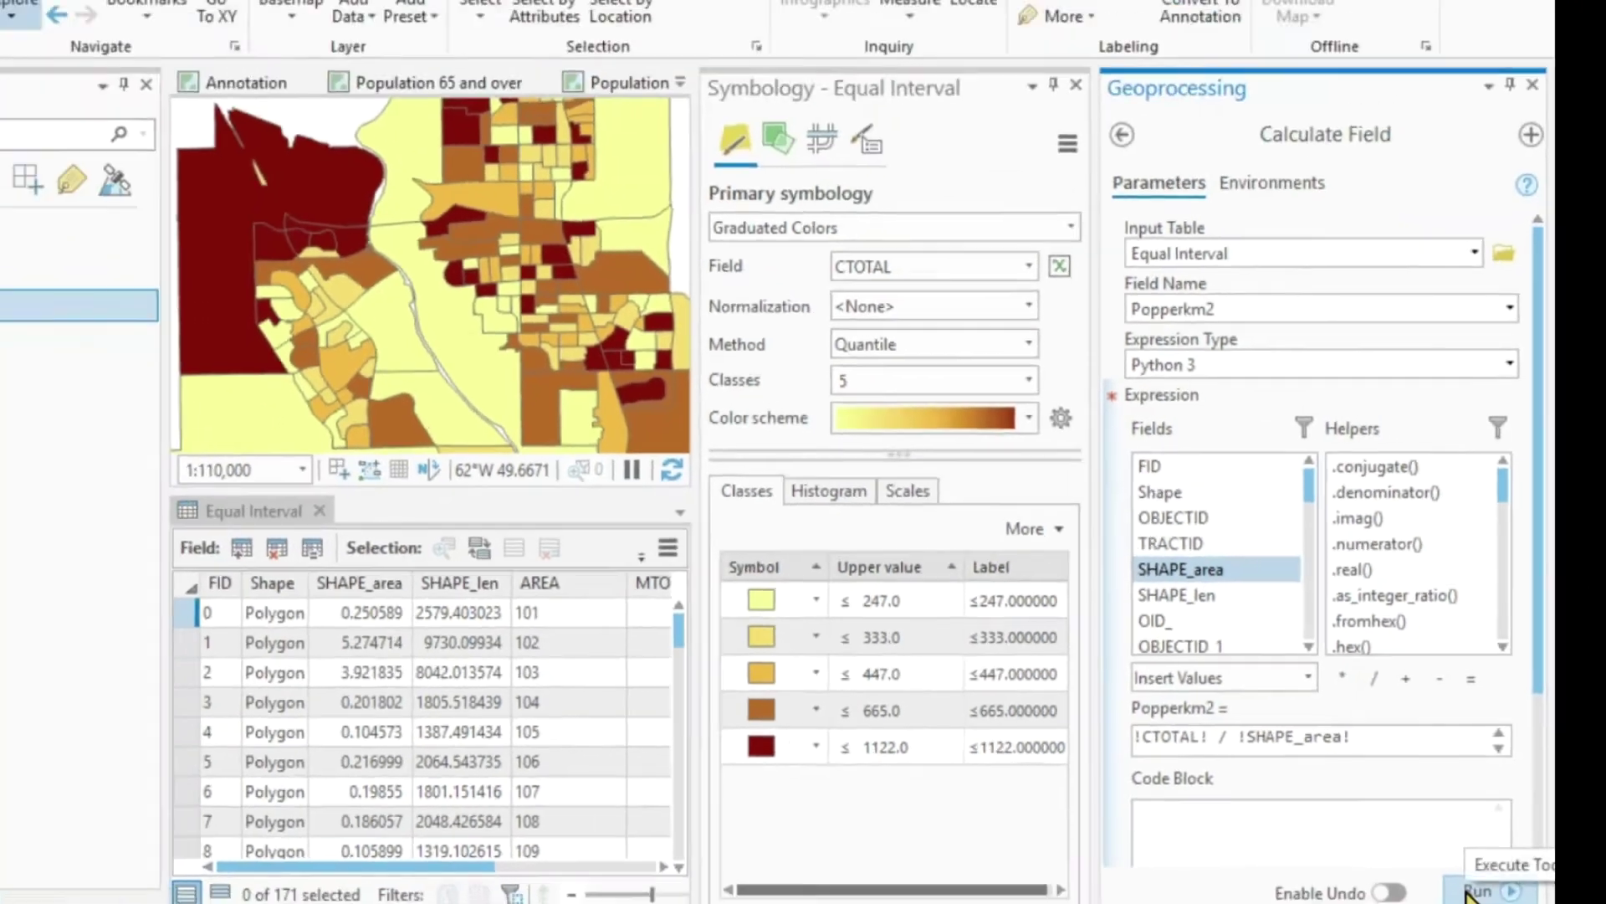
pyautogui.click(1470, 846)
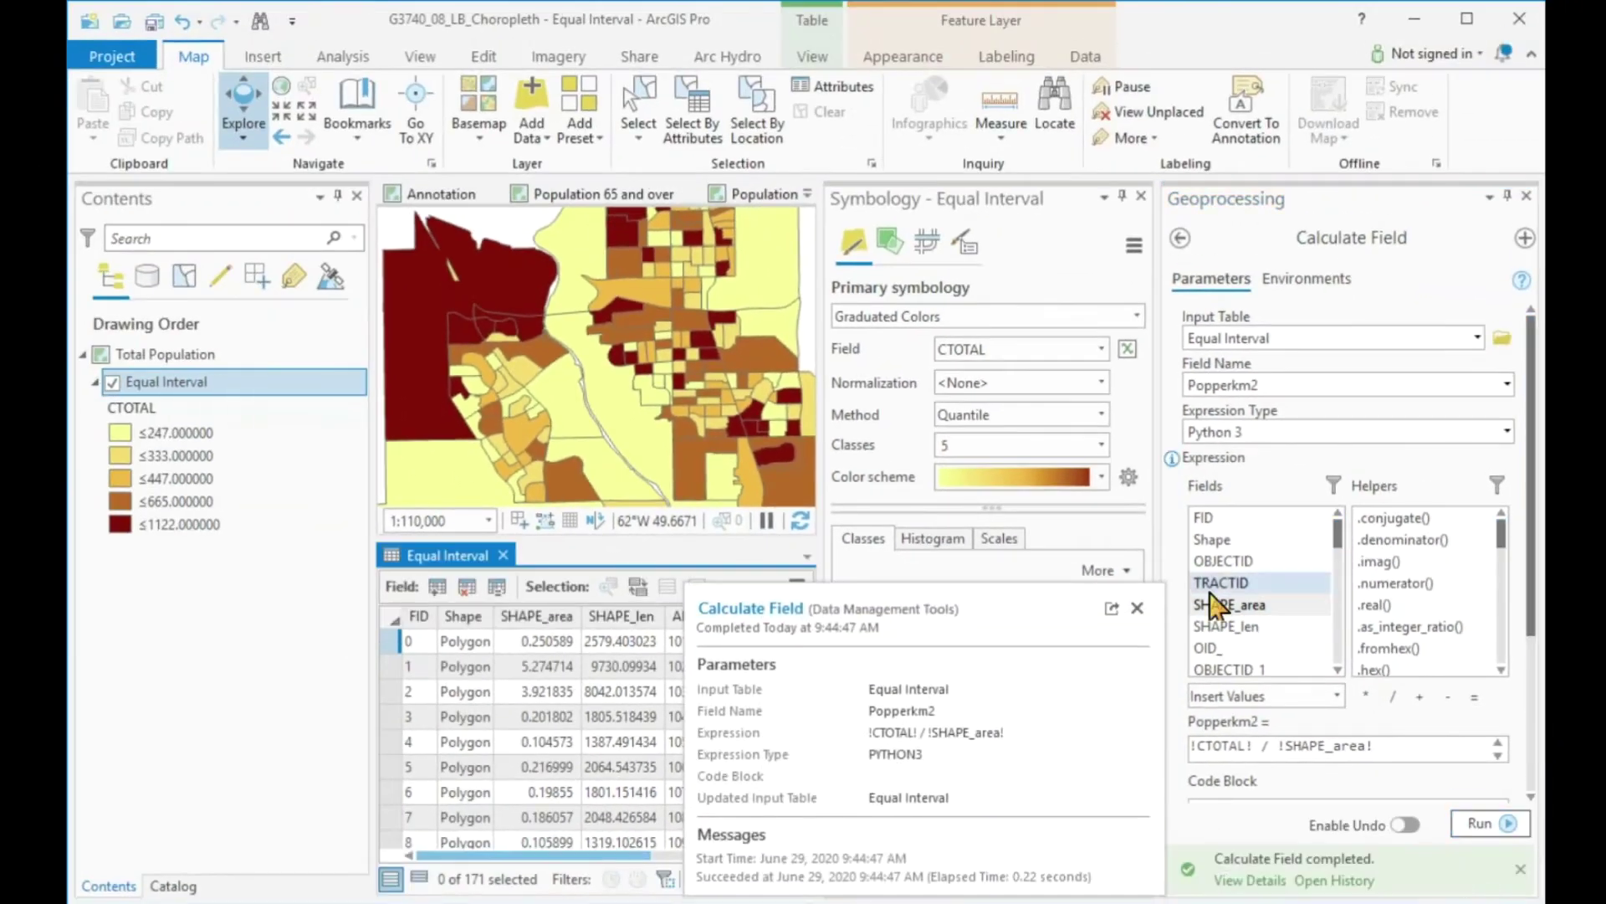
pyautogui.click(1526, 195)
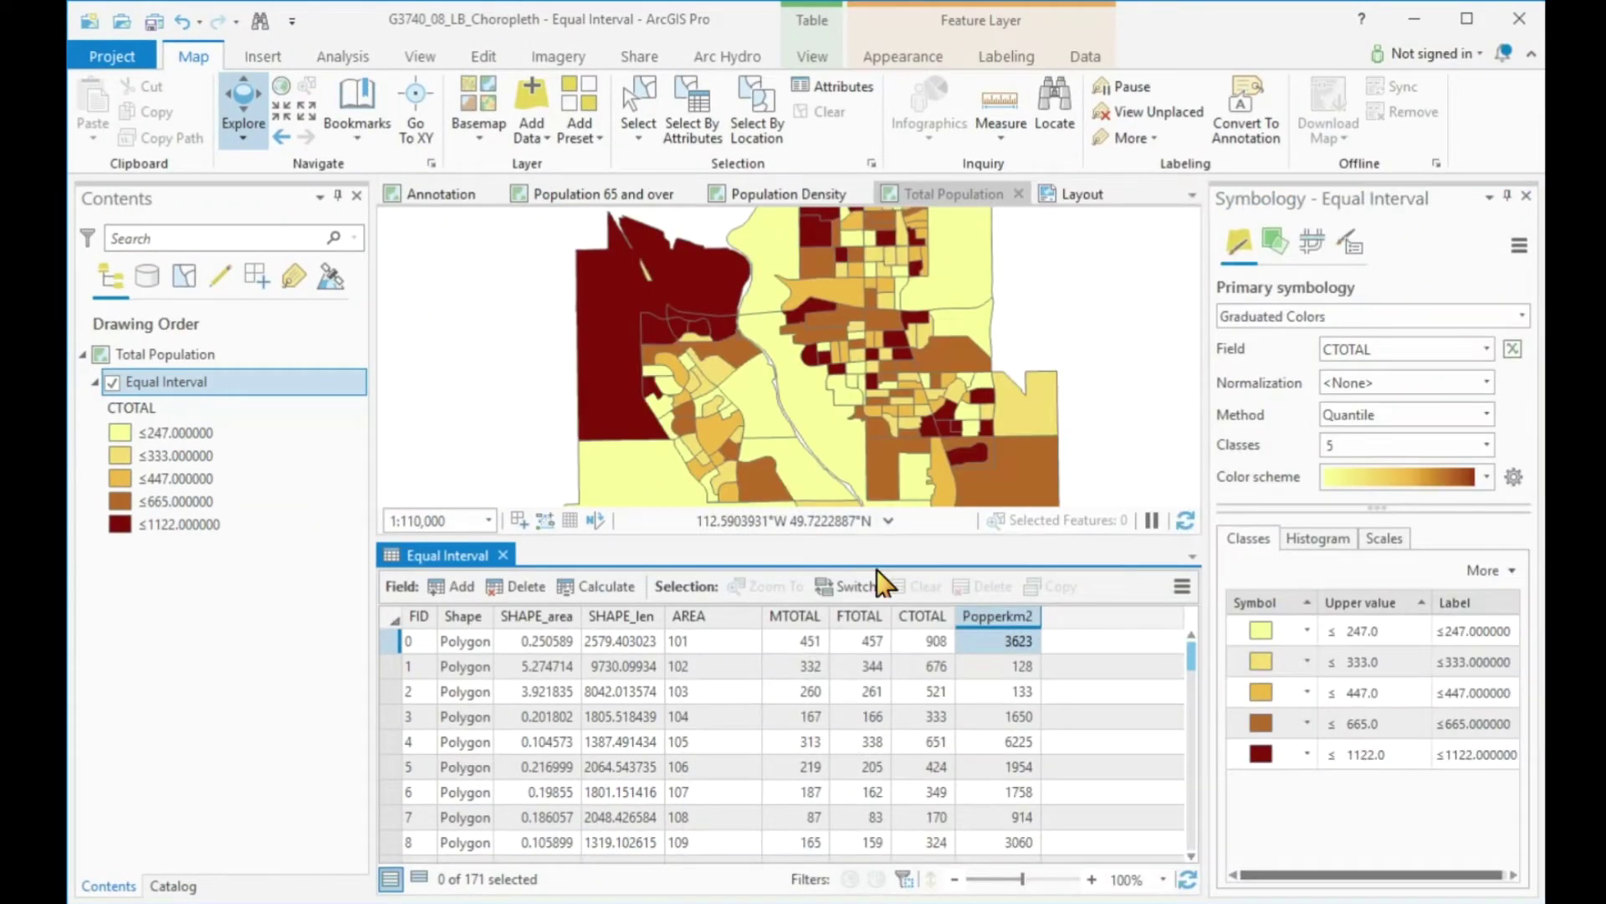
pyautogui.click(502, 558)
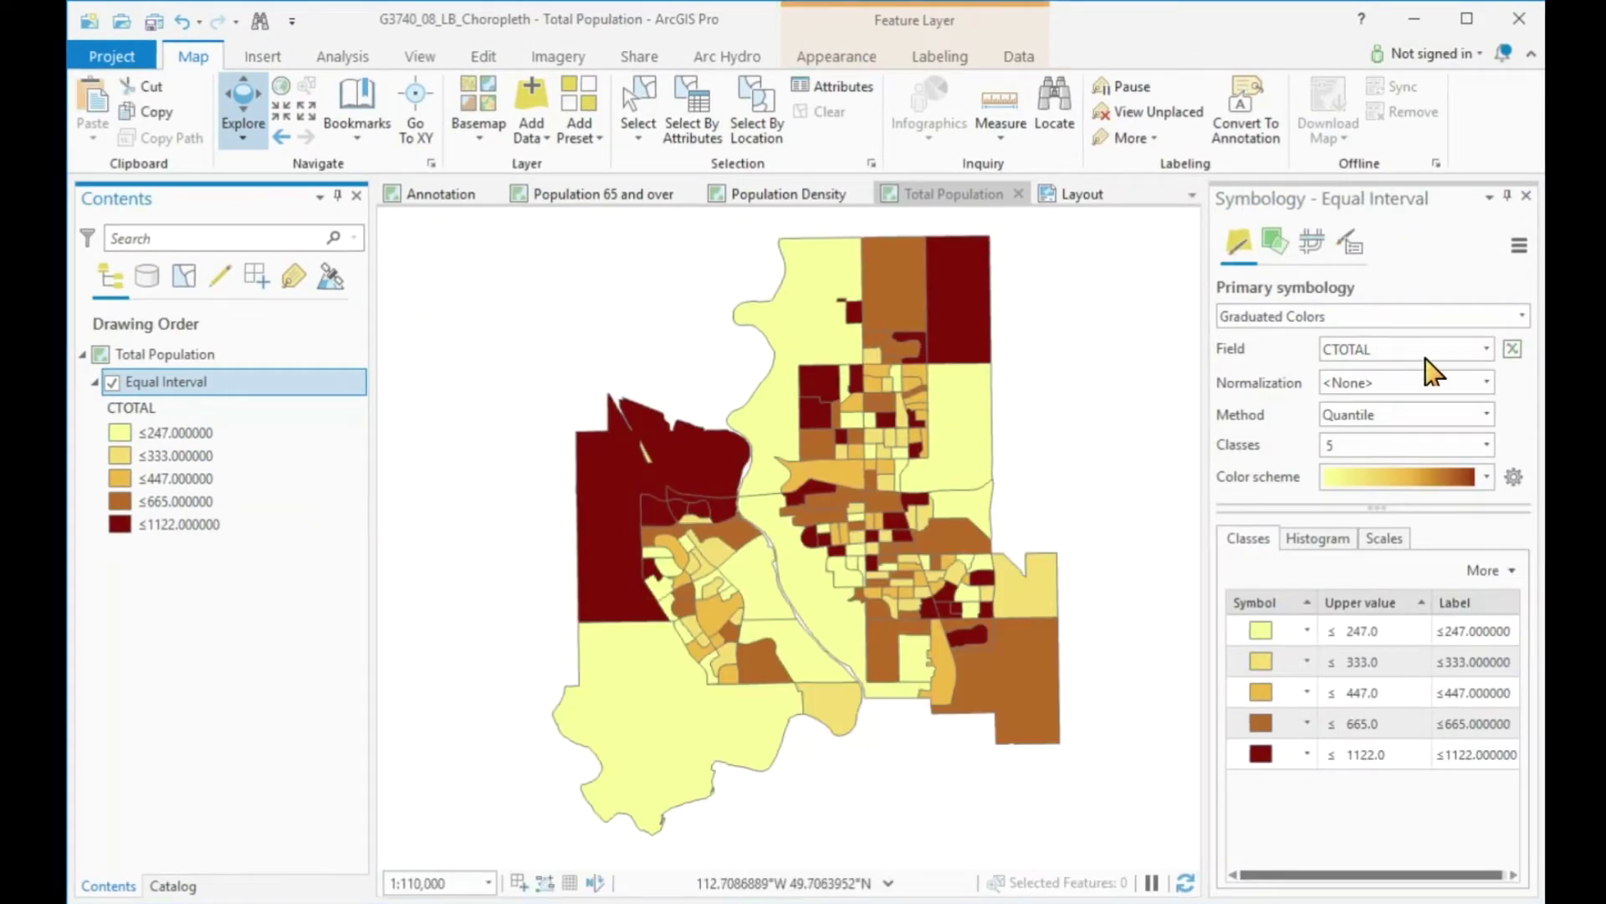
# - Choose Popperkm2 as the symbology field, giving five Quantile classes from ≤714 to ≤8695
pyautogui.click(1486, 348)
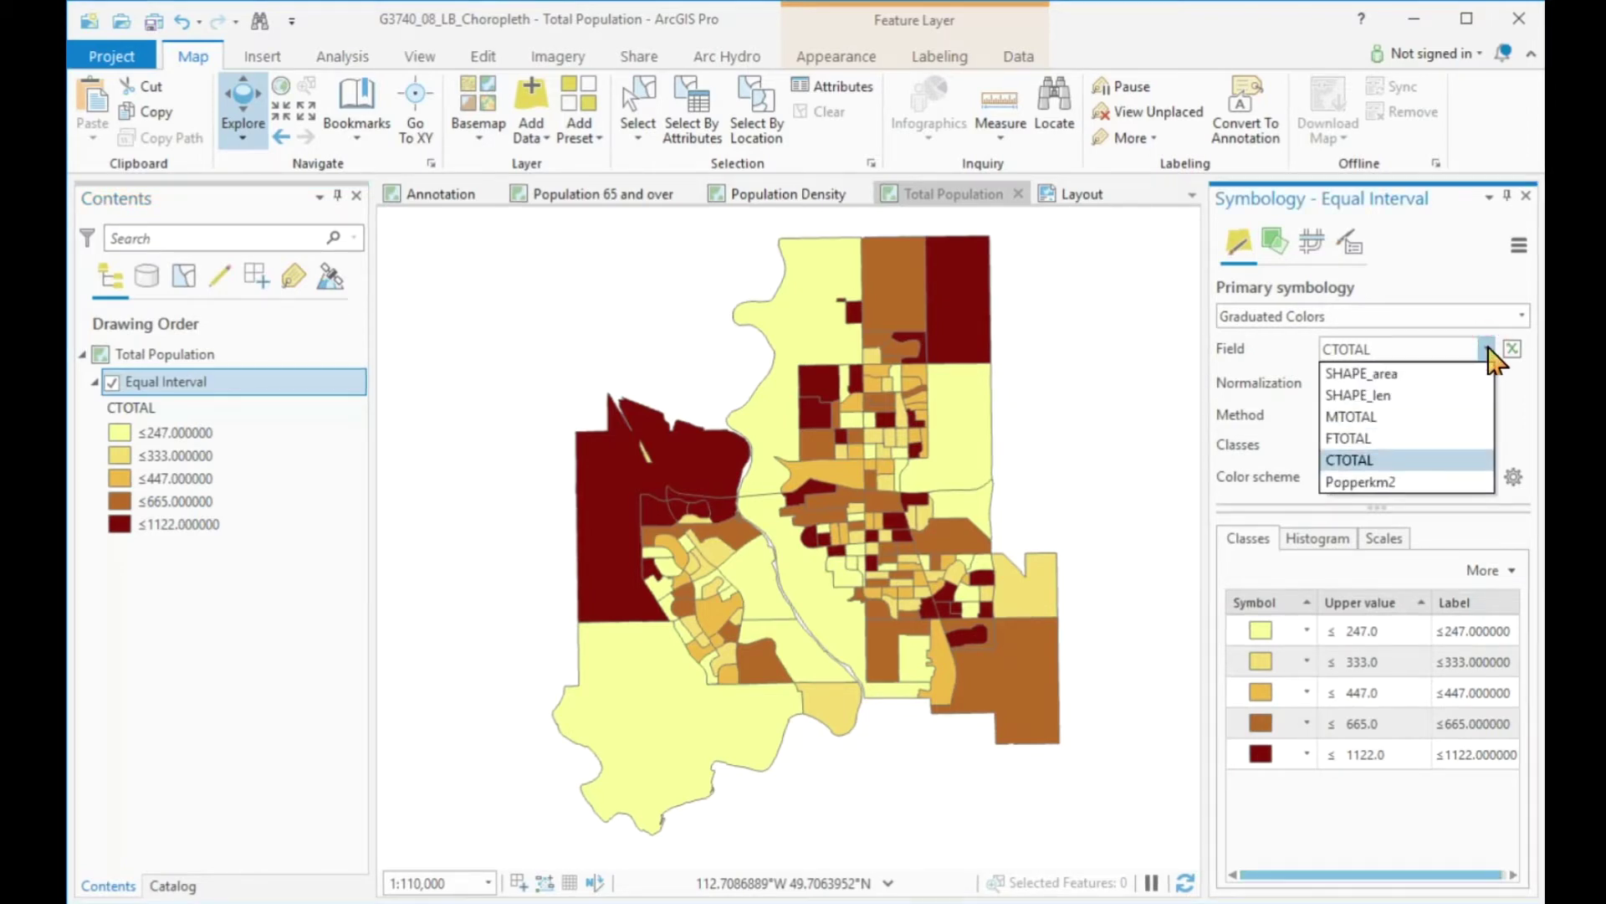
pyautogui.click(1400, 483)
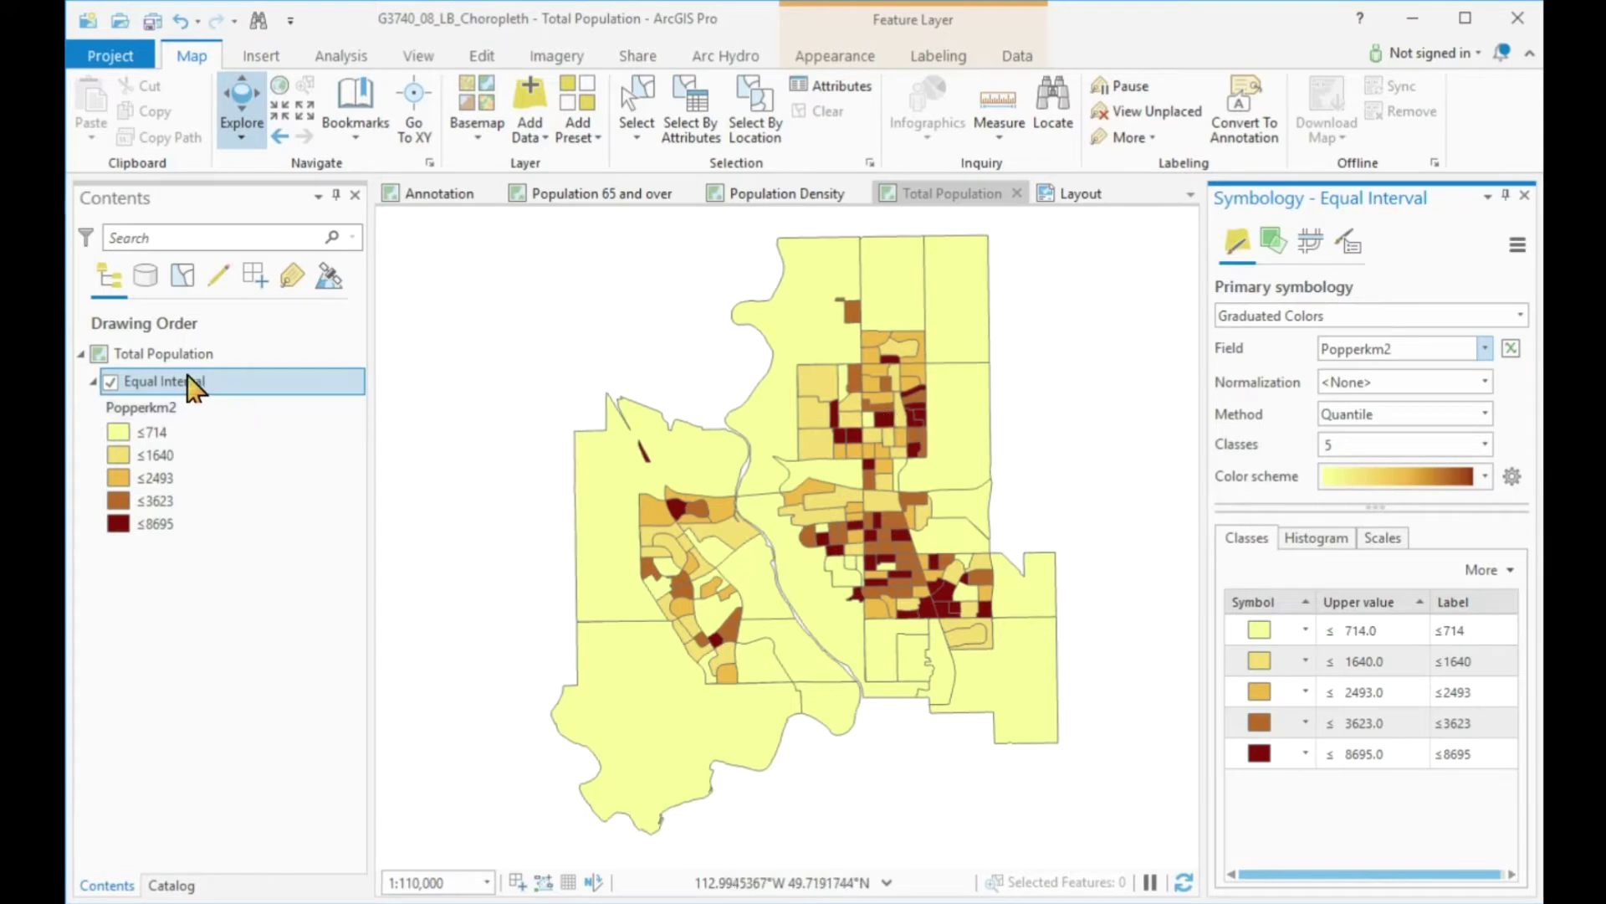
# - Copy the Equal Interval layer into the Total Population map and hide the top copy
pyautogui.rightClick(179, 389)
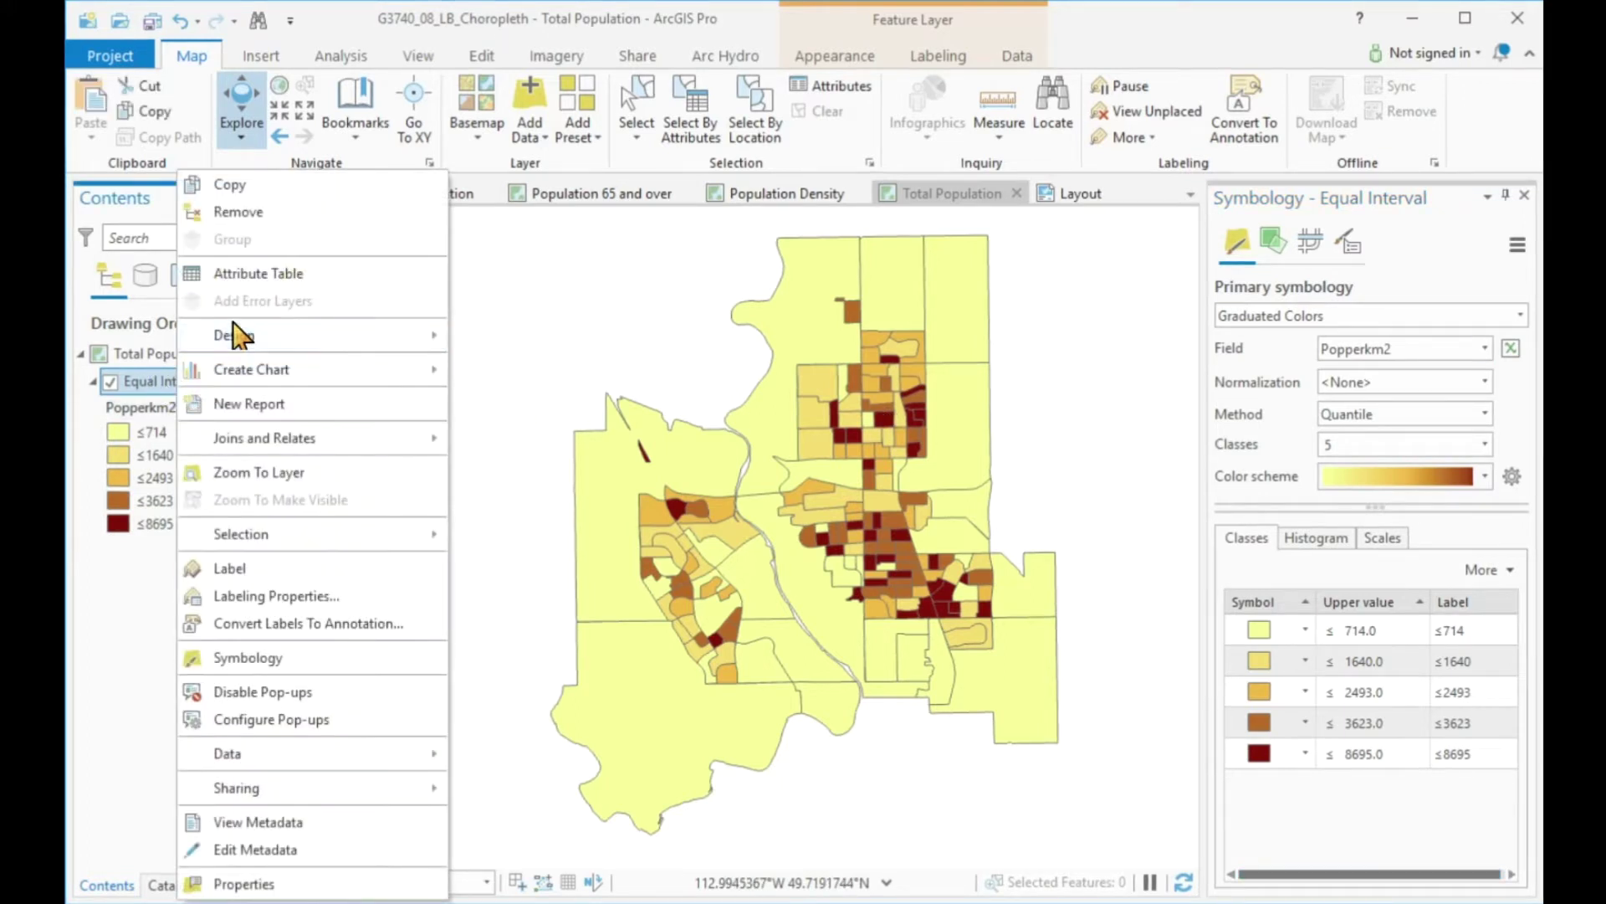
pyautogui.click(229, 182)
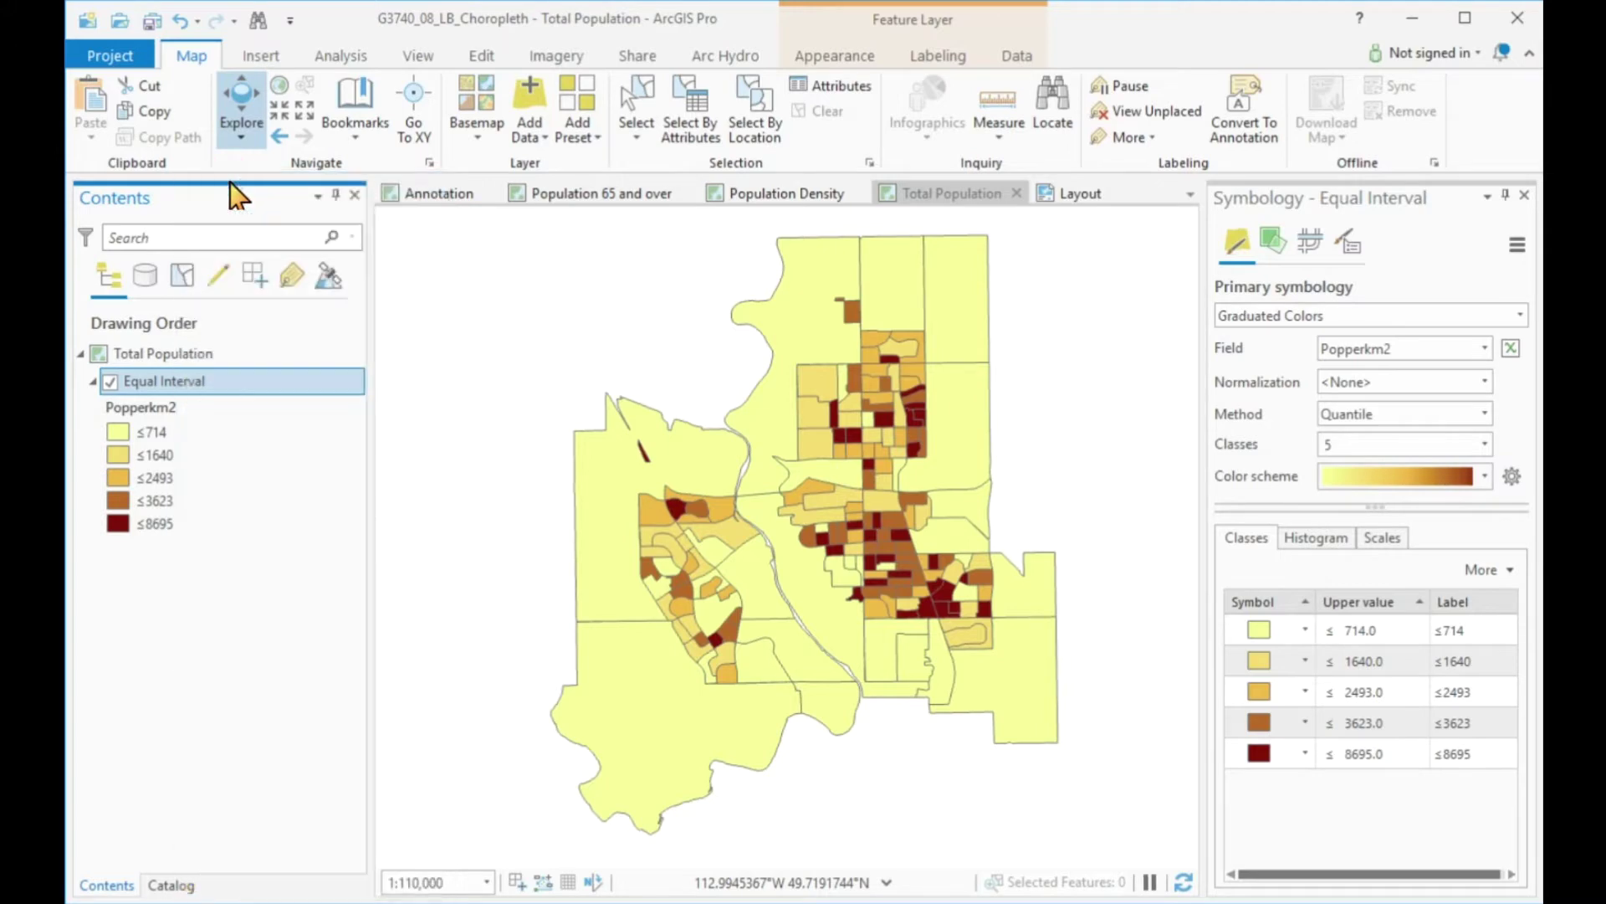
pyautogui.rightClick(165, 355)
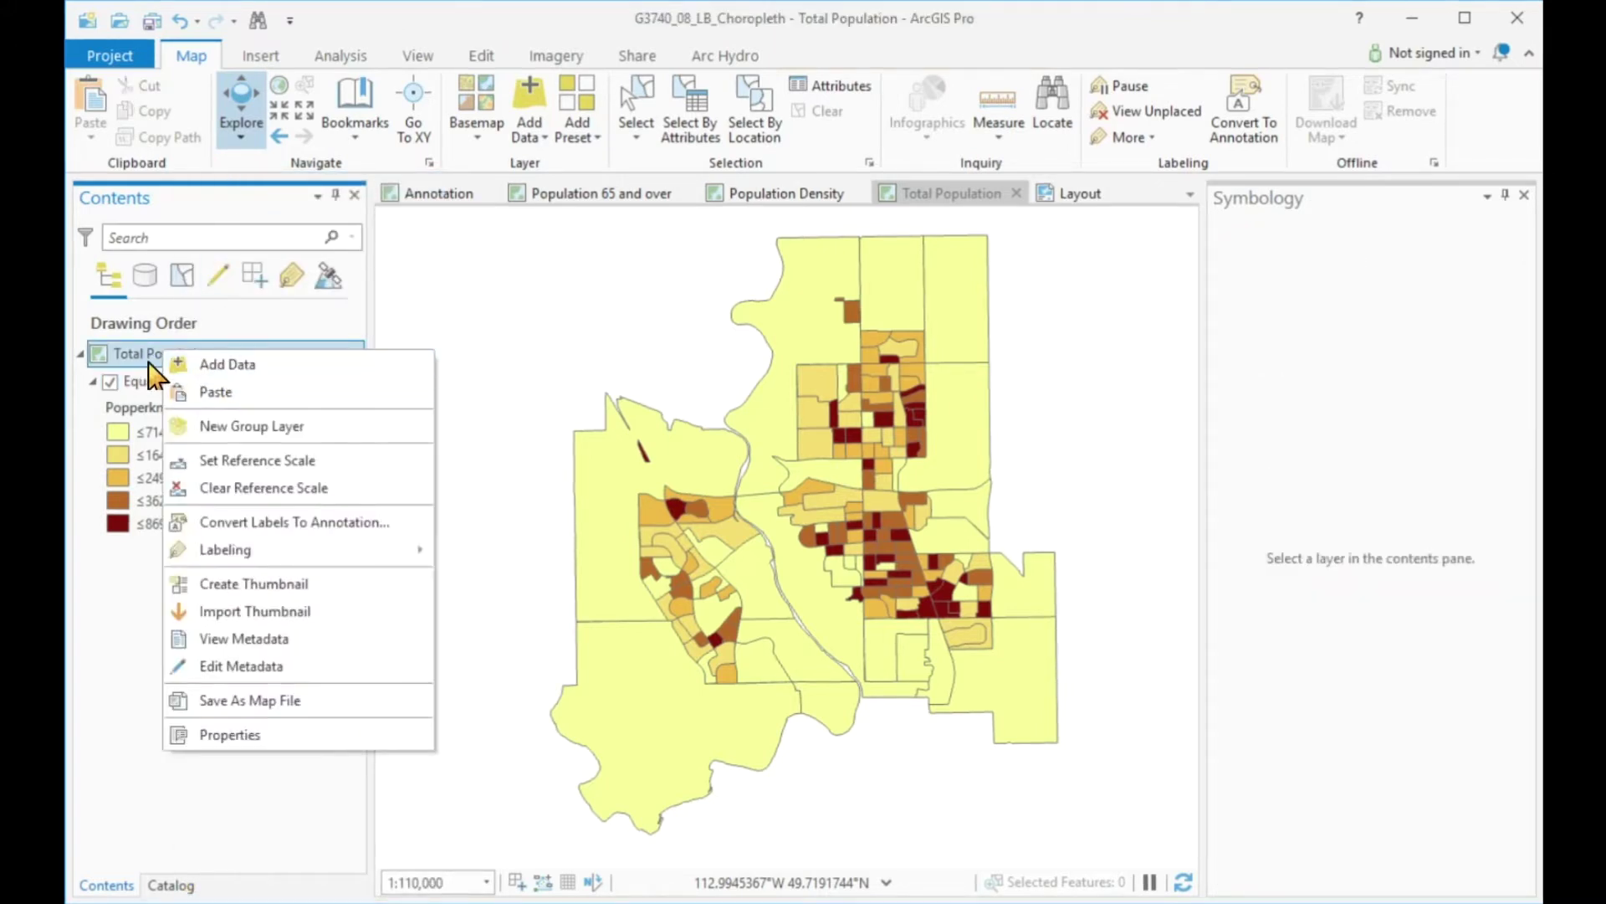
pyautogui.click(213, 391)
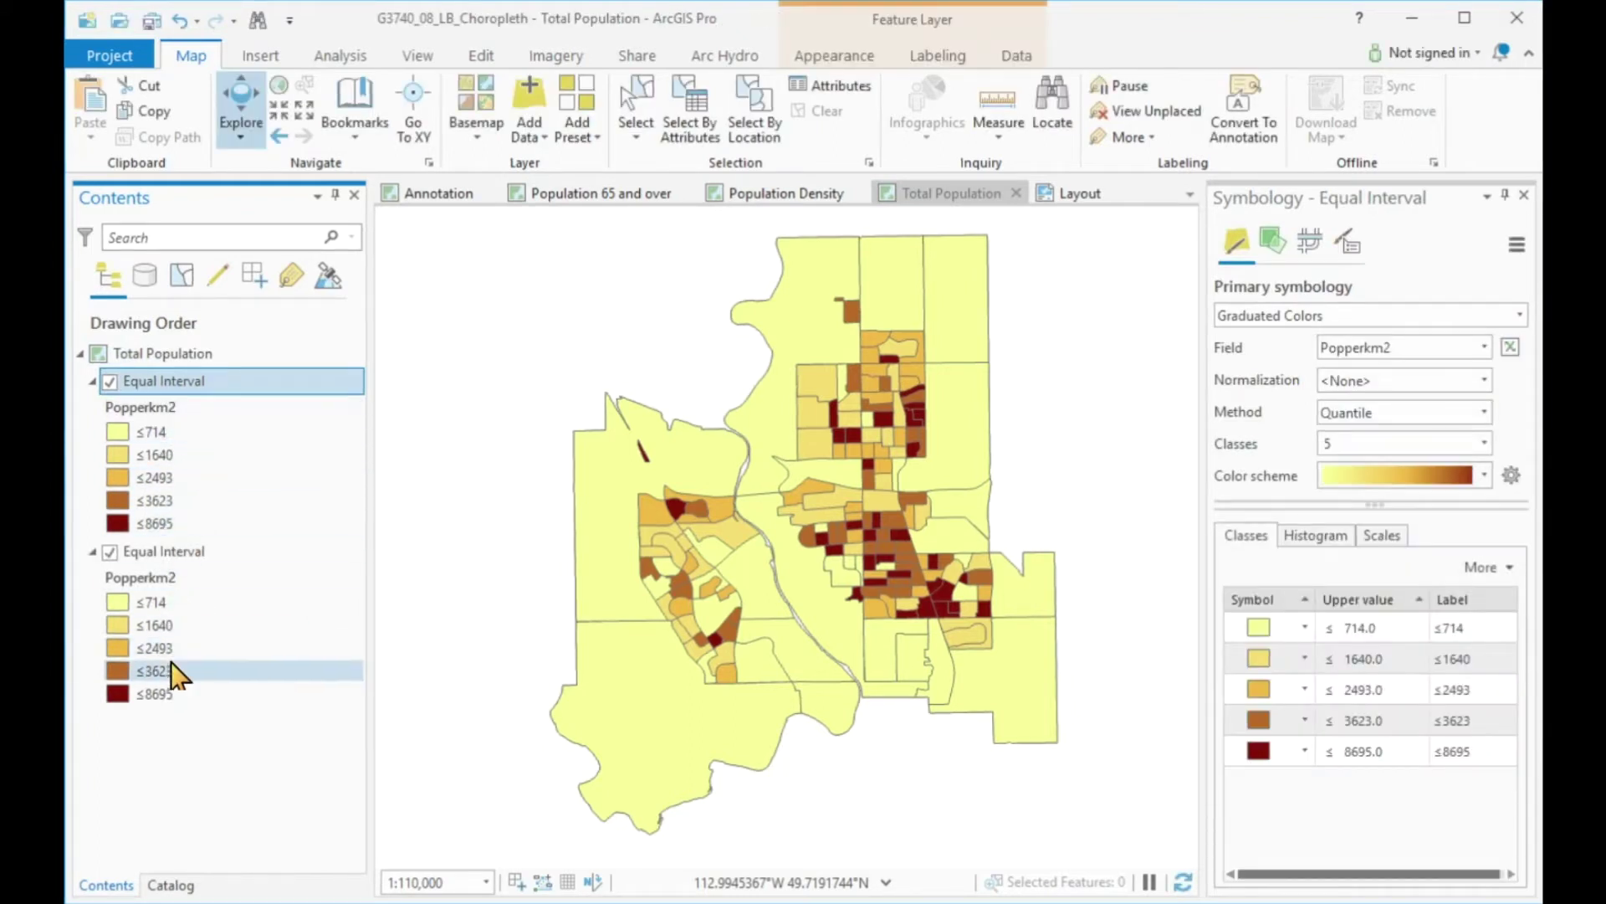
pyautogui.click(110, 383)
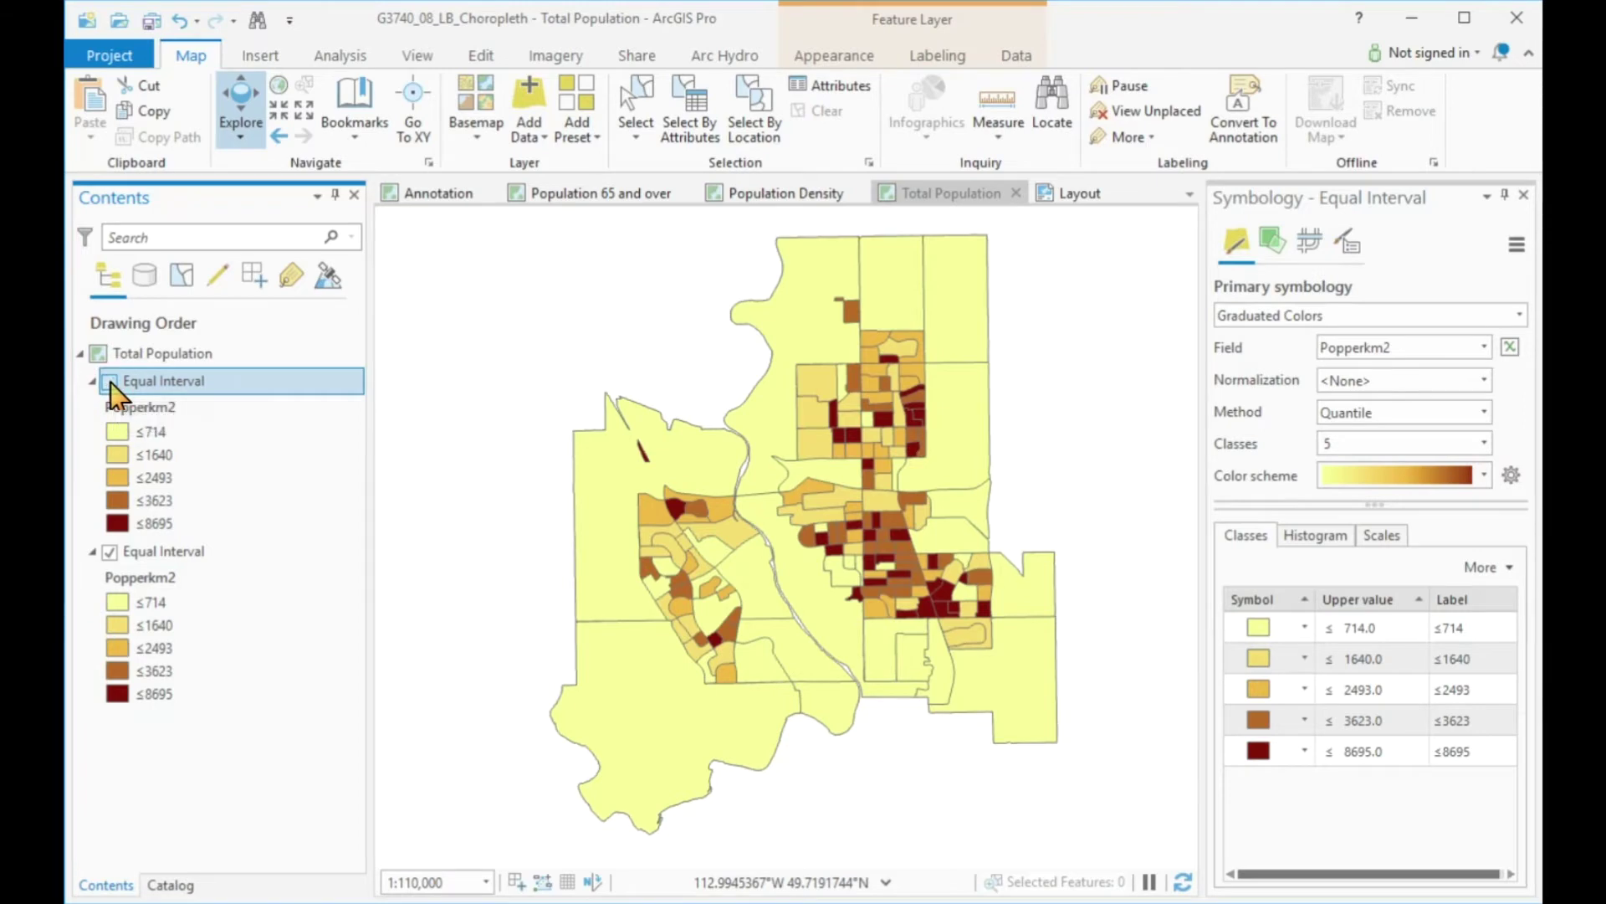
# - Symbolise the second Equal Interval copy by CTOTAL normalised by SHAPE_area, and hide the first copy
pyautogui.click(158, 549)
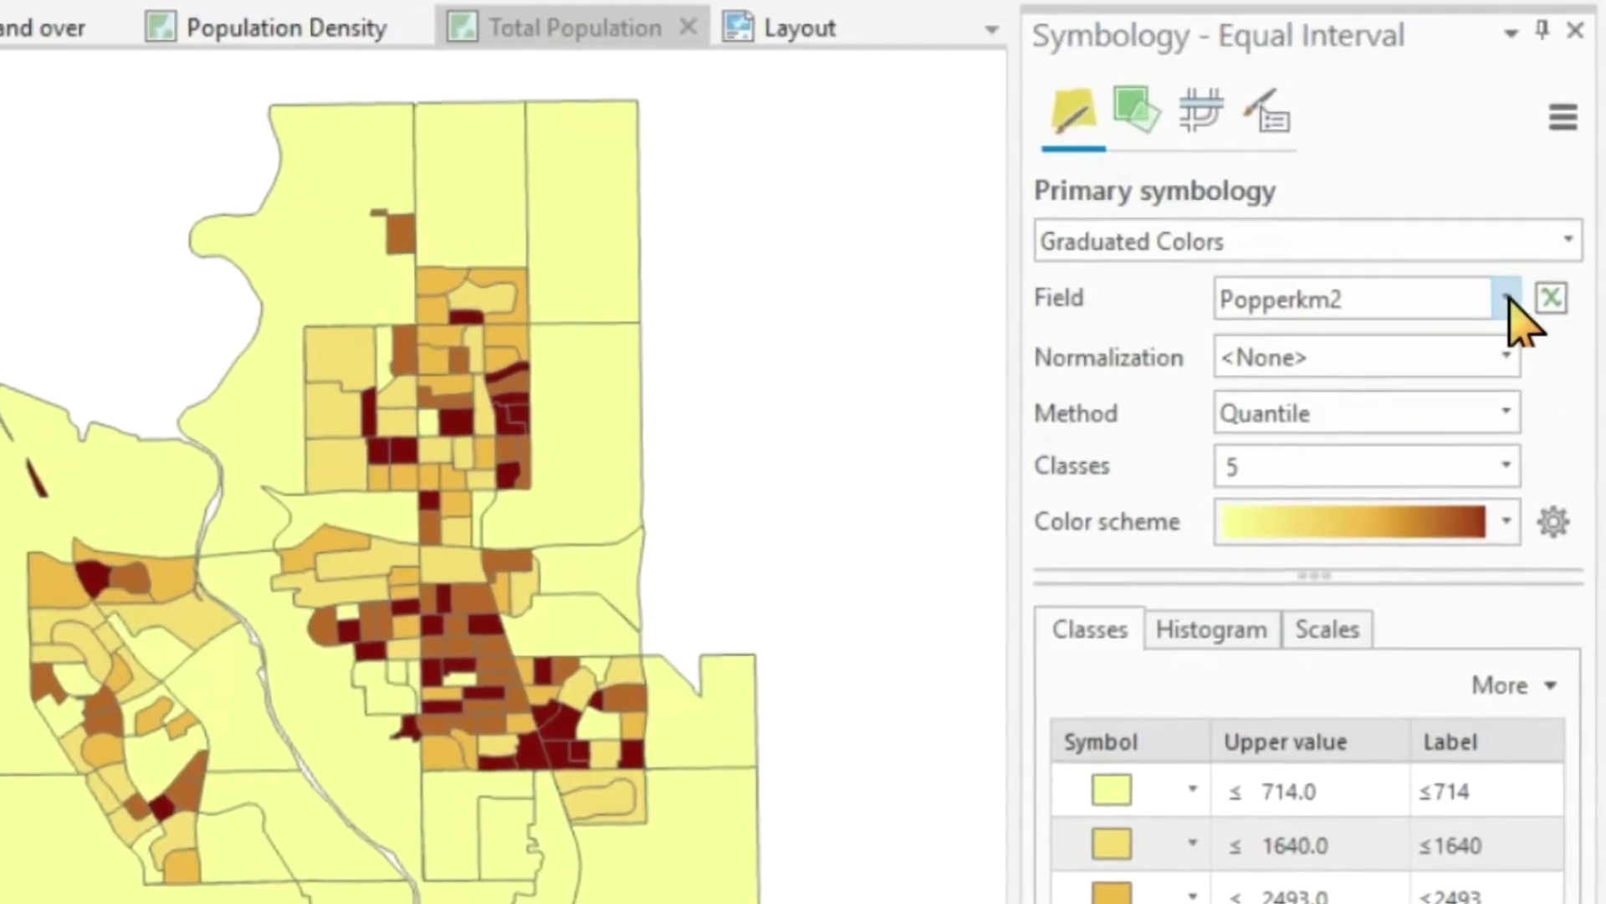
pyautogui.click(1504, 303)
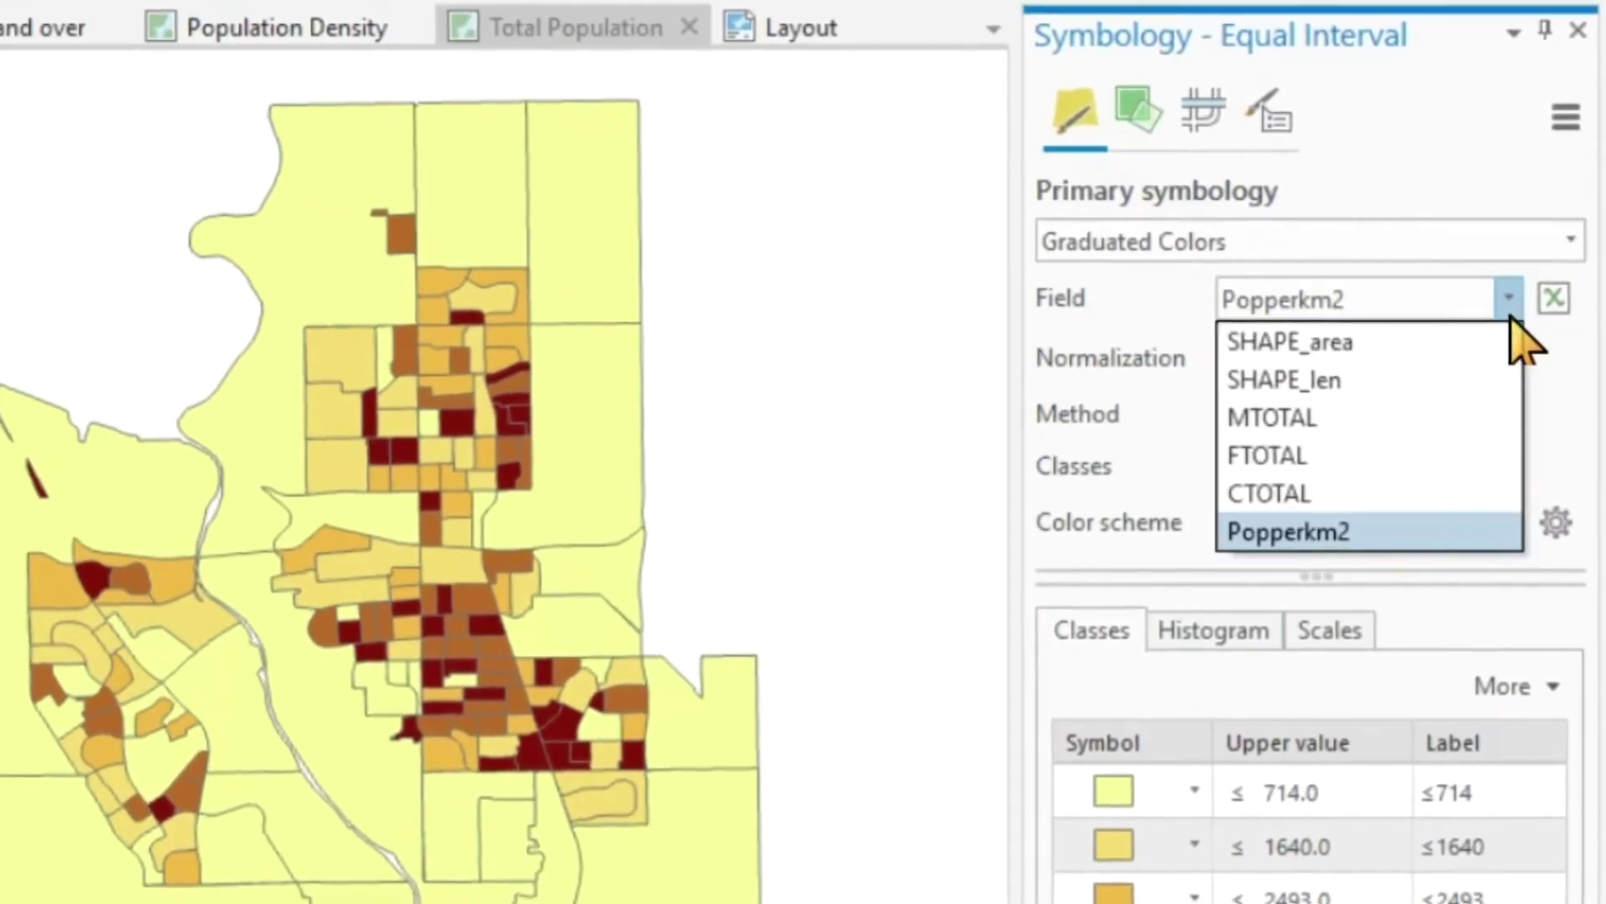
pyautogui.click(1289, 494)
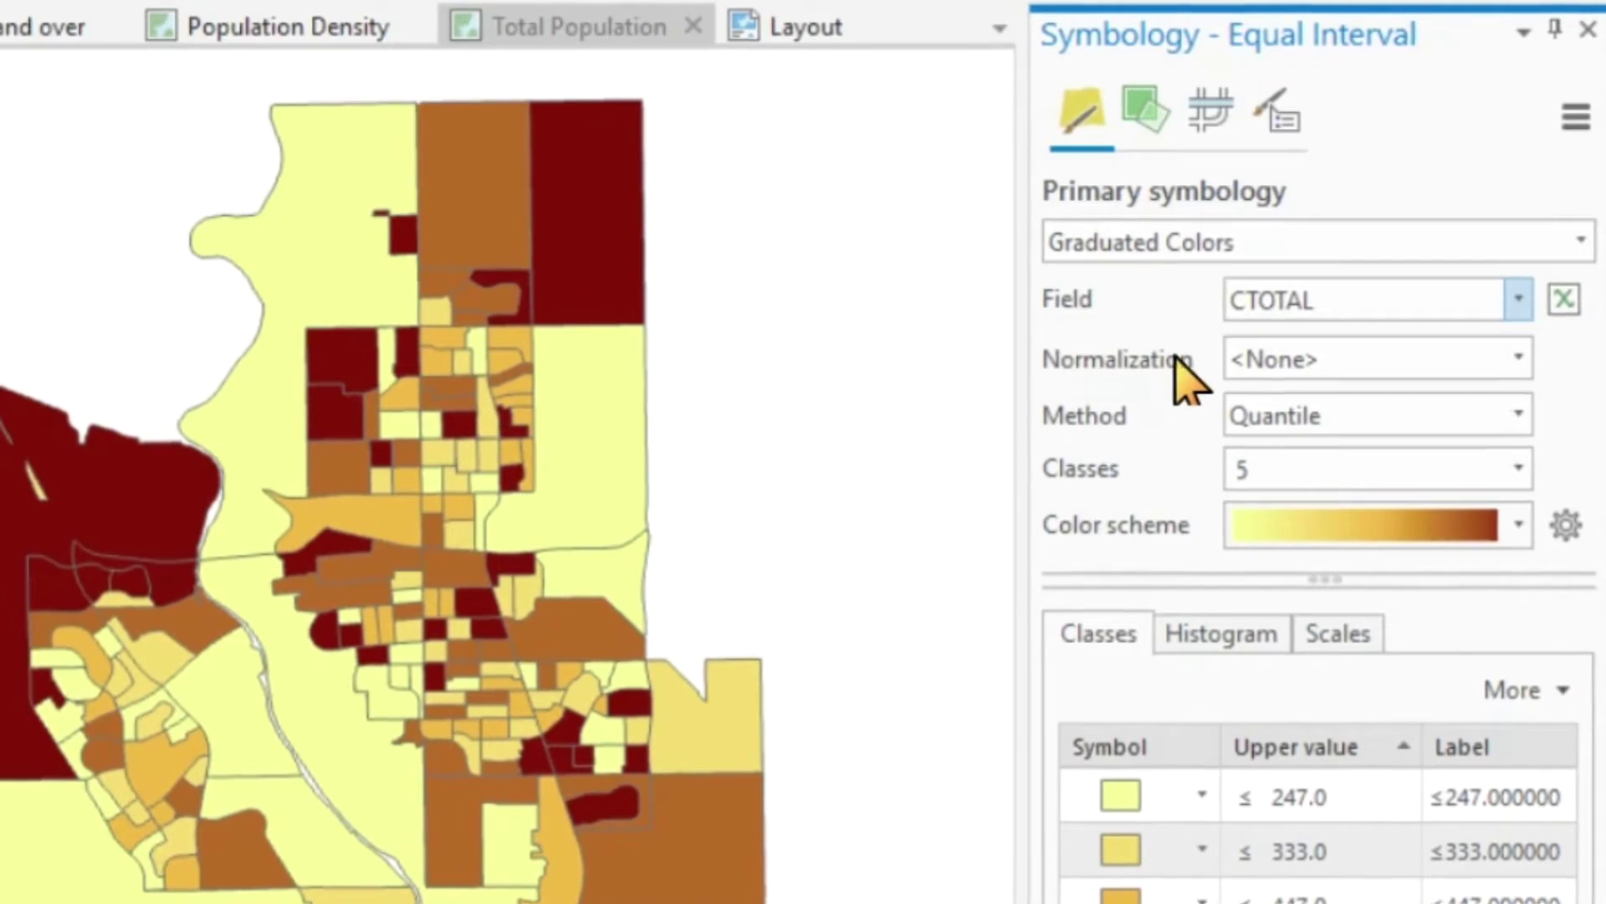
pyautogui.click(1521, 361)
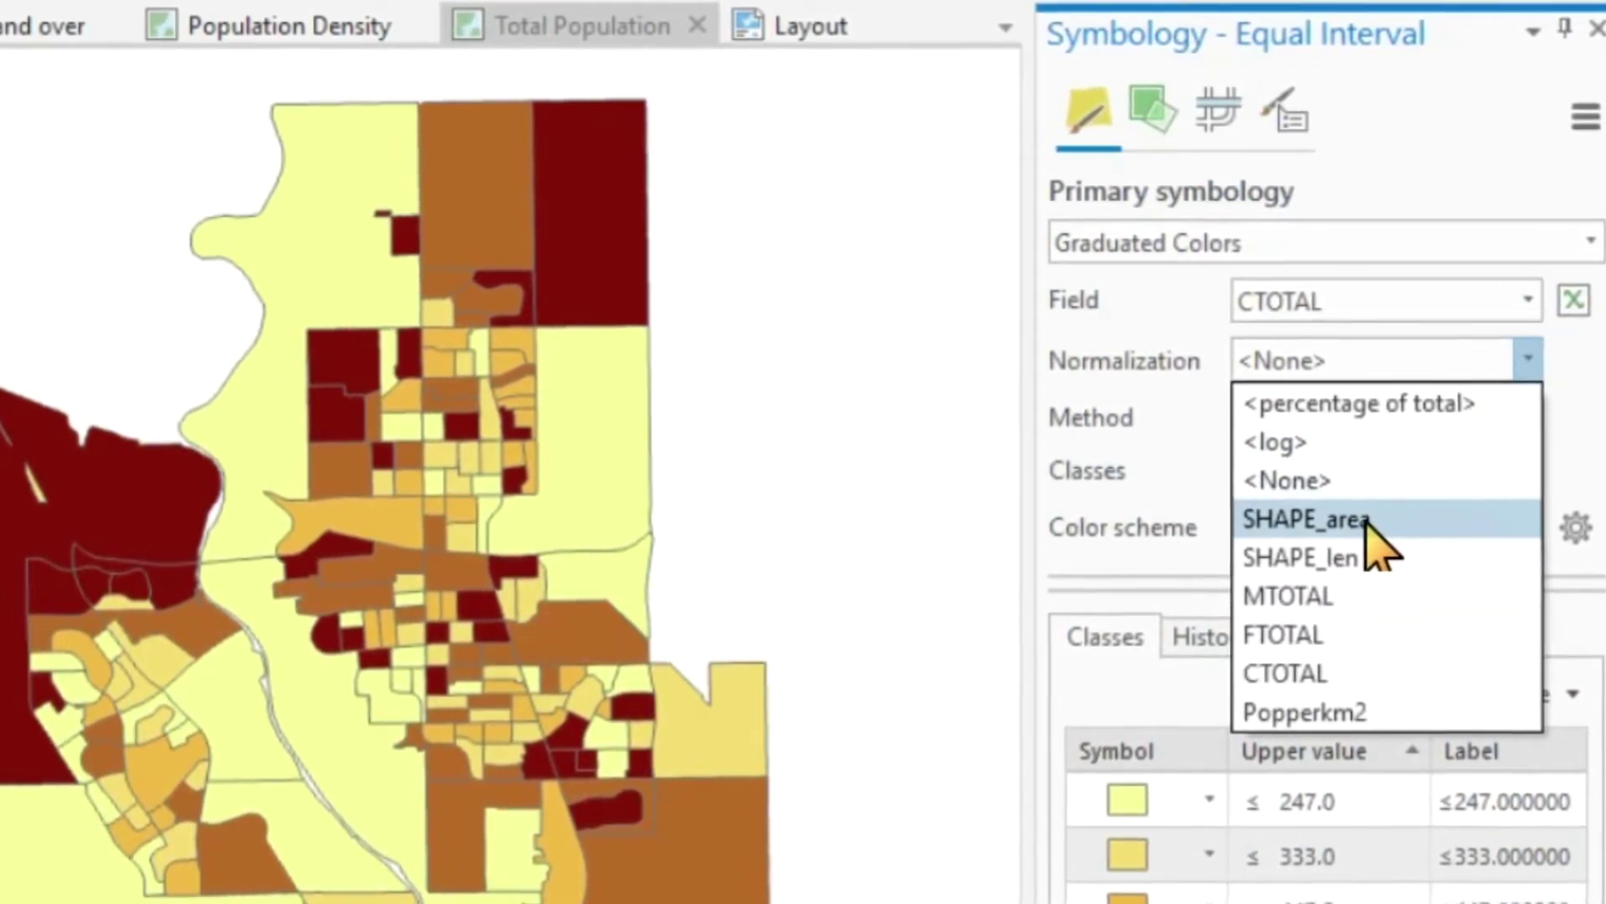
pyautogui.click(1375, 520)
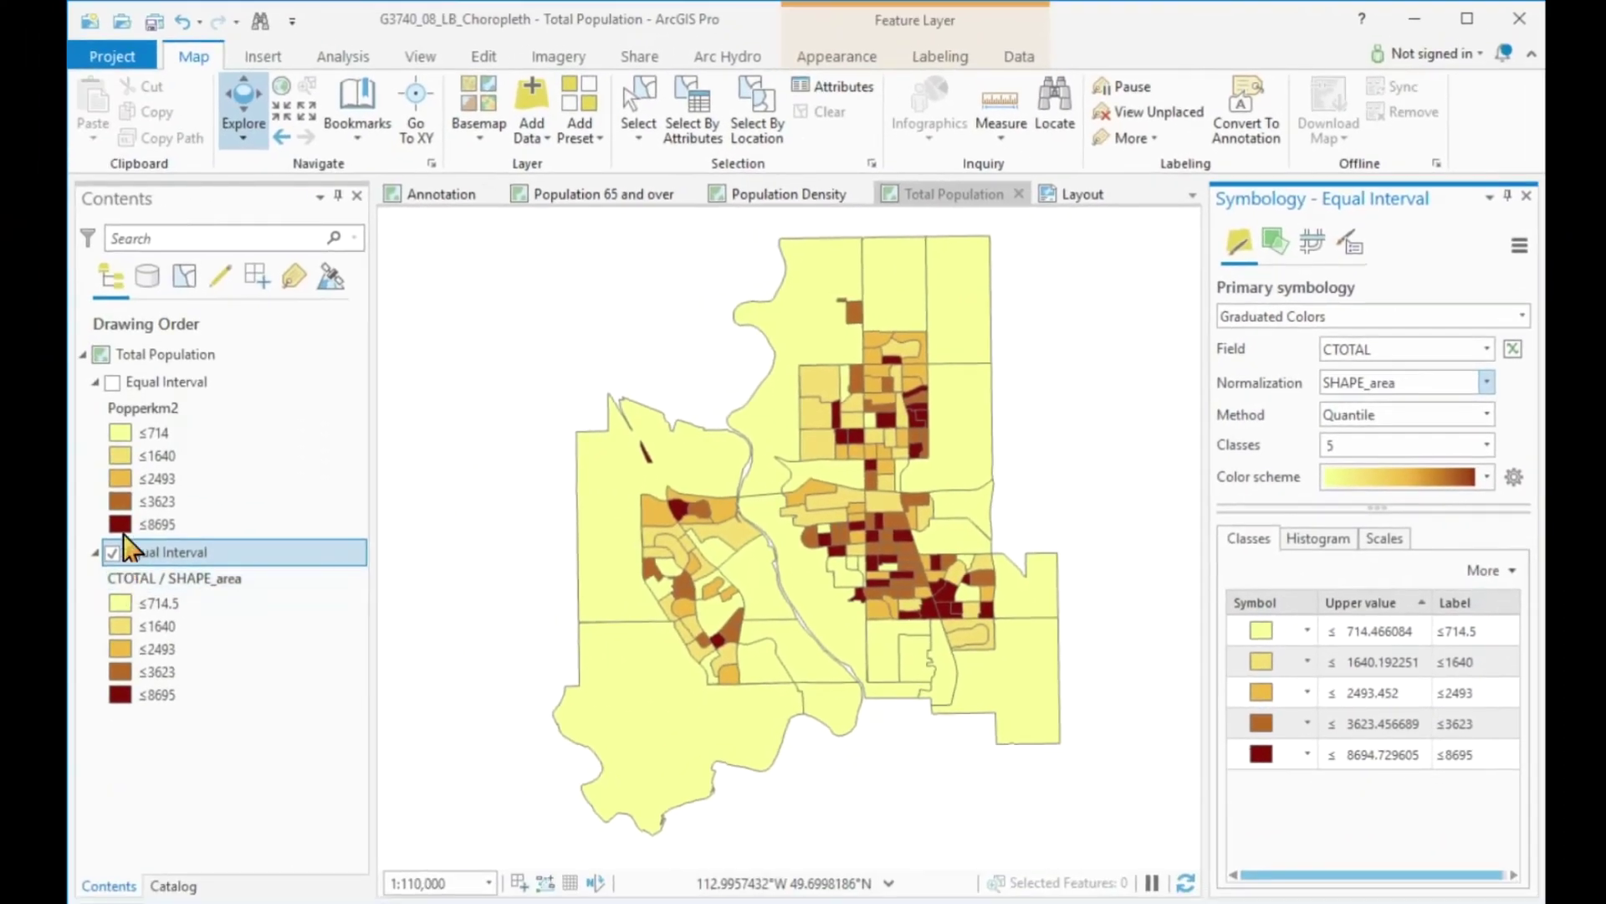
pyautogui.click(112, 382)
pyautogui.click(112, 382)
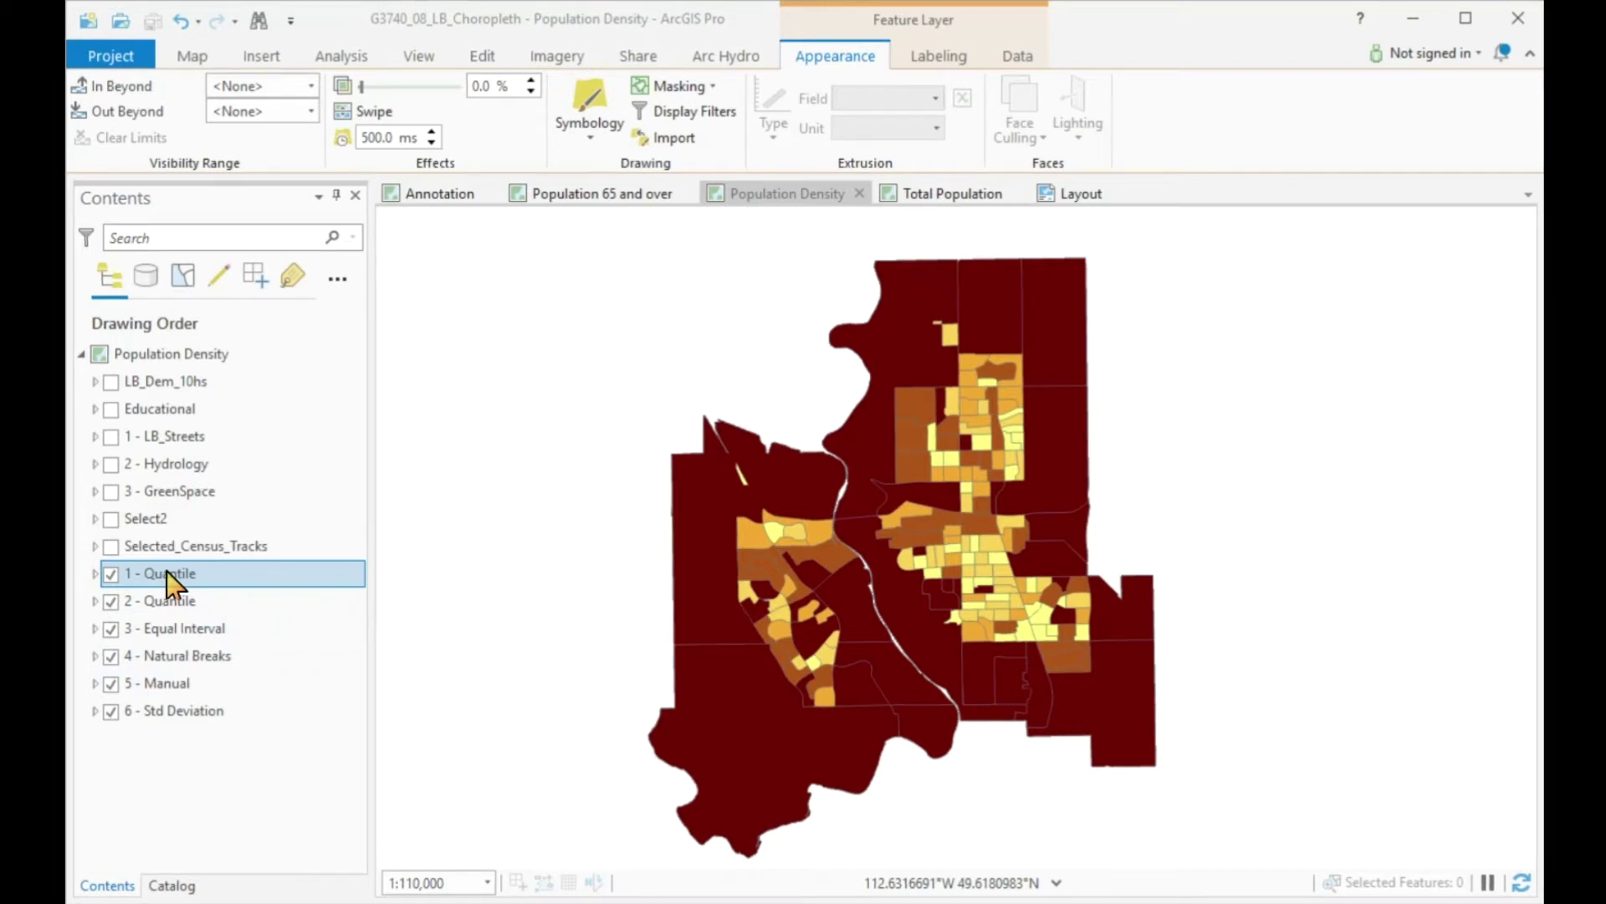
# - Hide 1 - Quantile, then expand and select 2 - Quantile to show its Popperkm2 legend
pyautogui.click(94, 573)
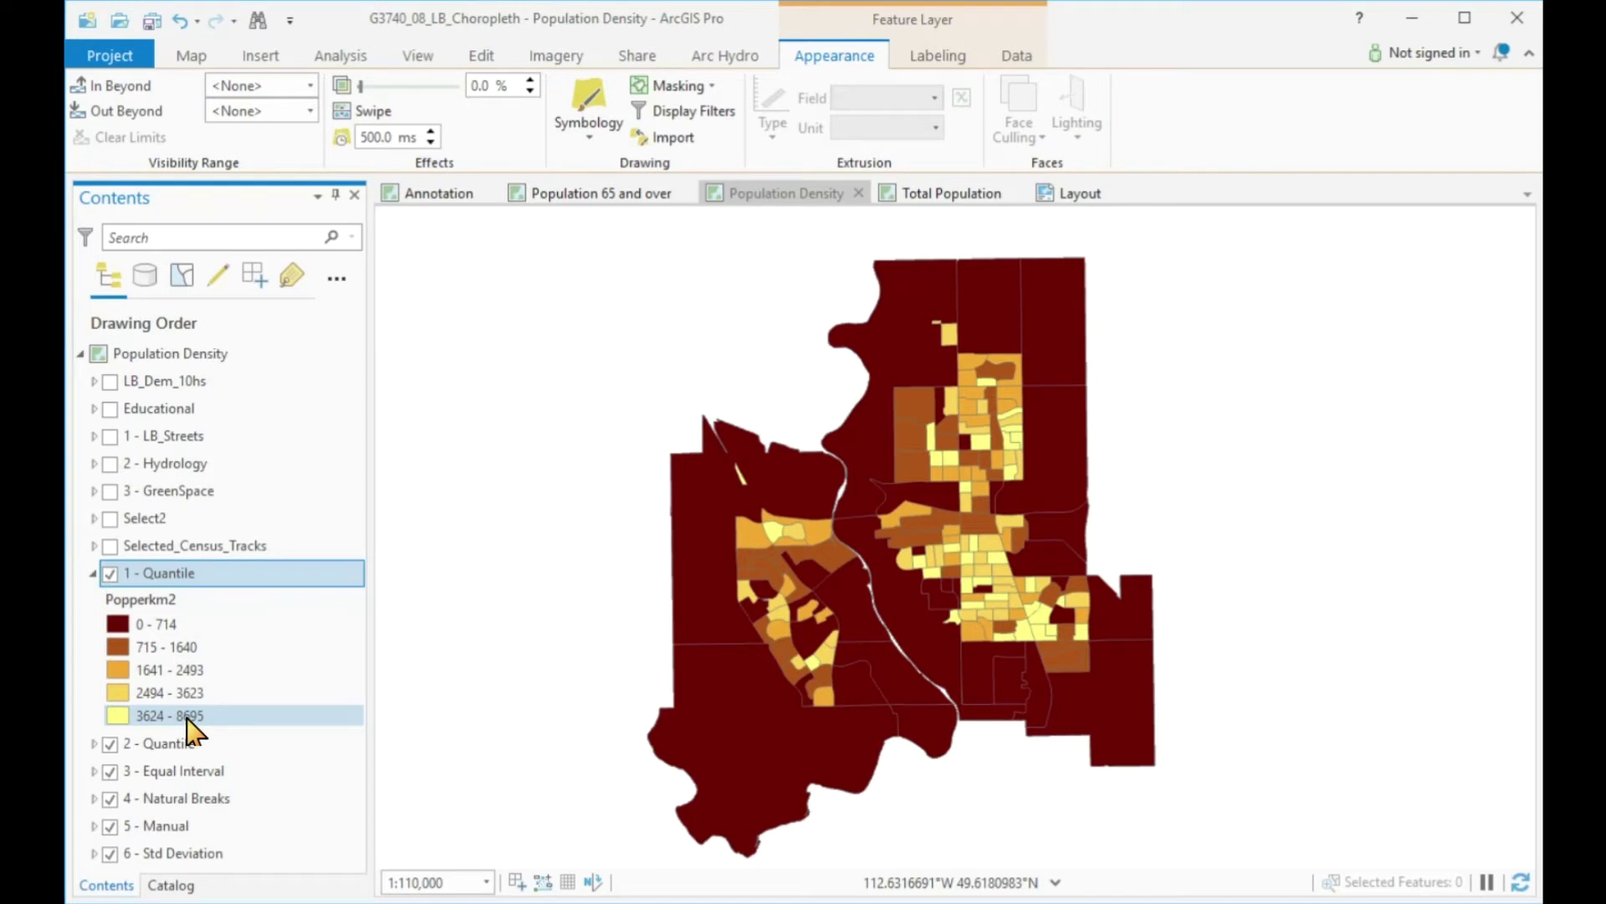
pyautogui.click(93, 574)
pyautogui.click(110, 574)
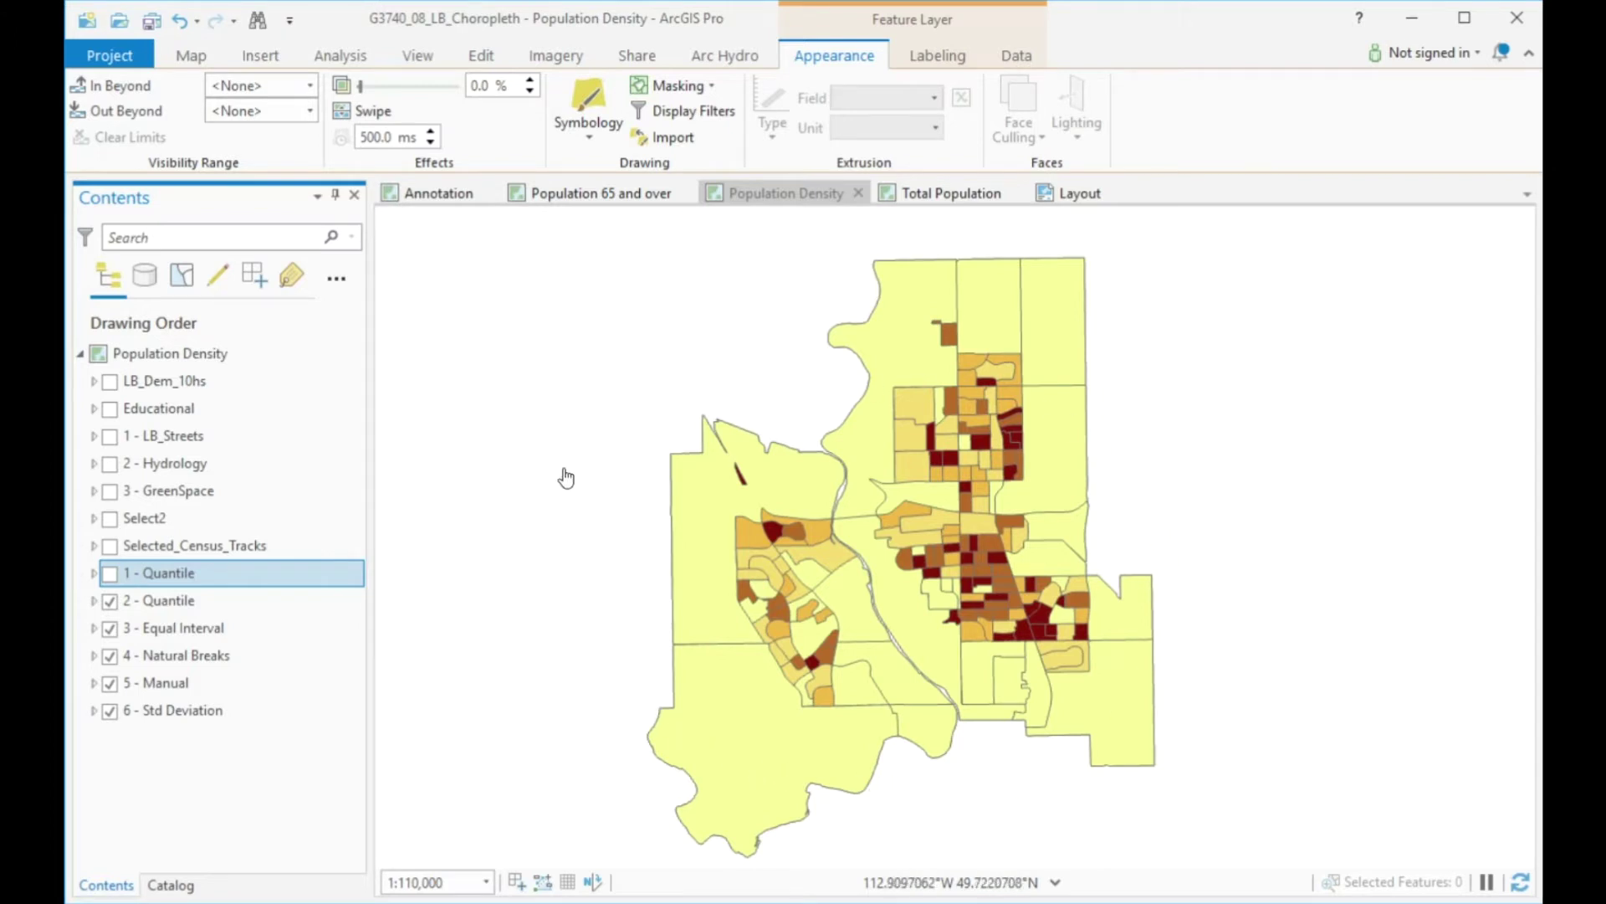
pyautogui.click(93, 600)
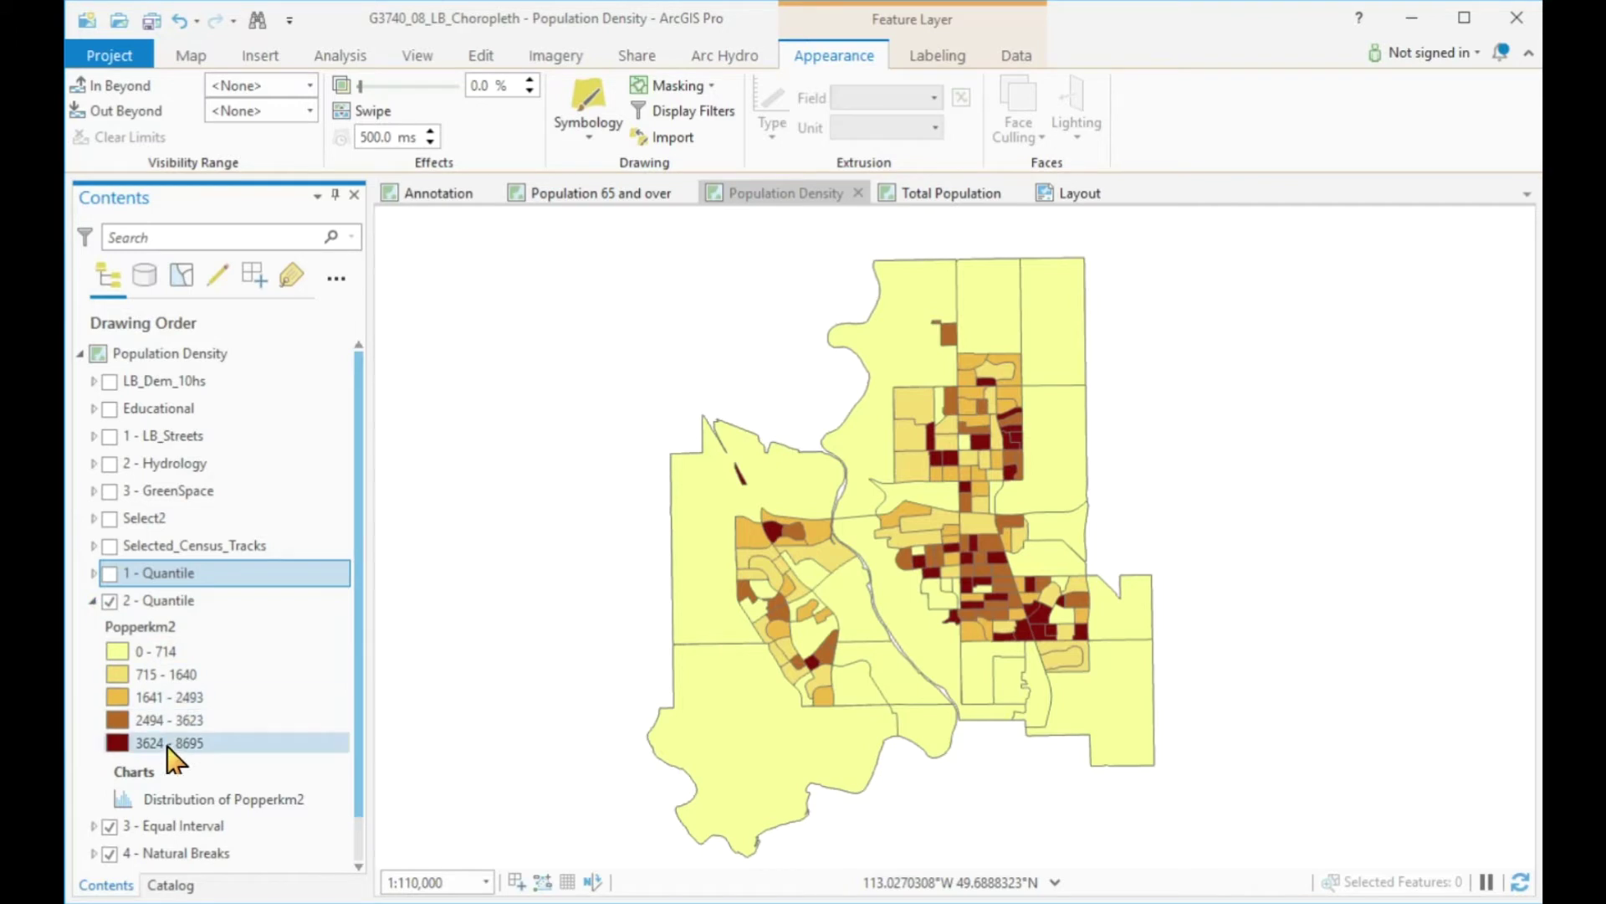
pyautogui.click(192, 599)
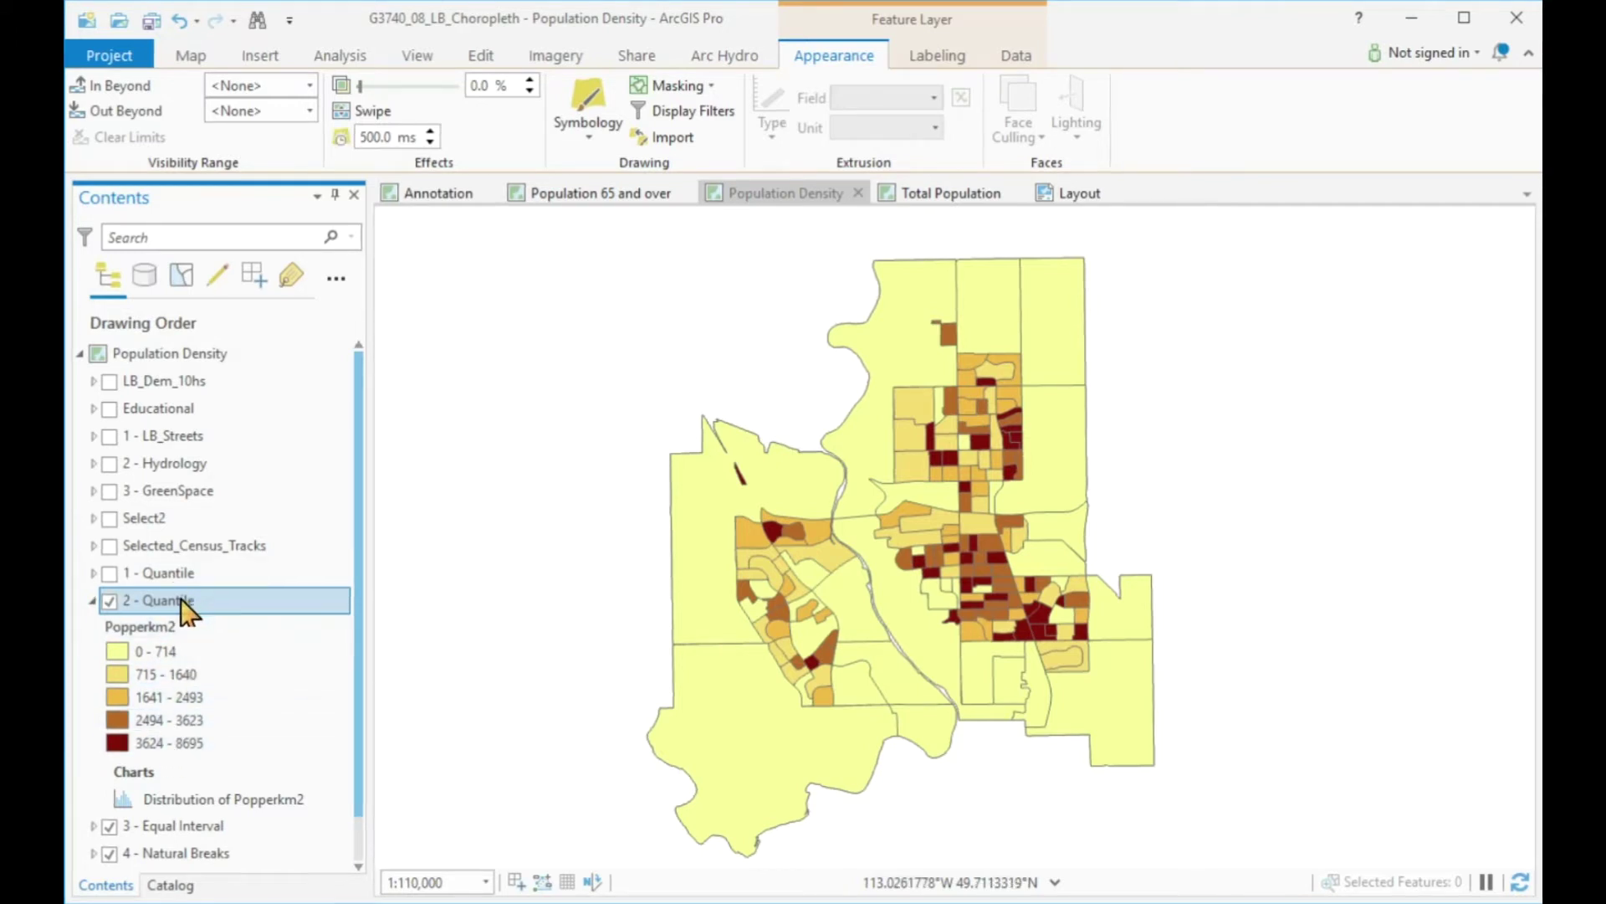
# - In 2 - Quantile's symbology, label the first and middle classes 'lowest 20%' and 'middle 20%'
pyautogui.rightClick(186, 608)
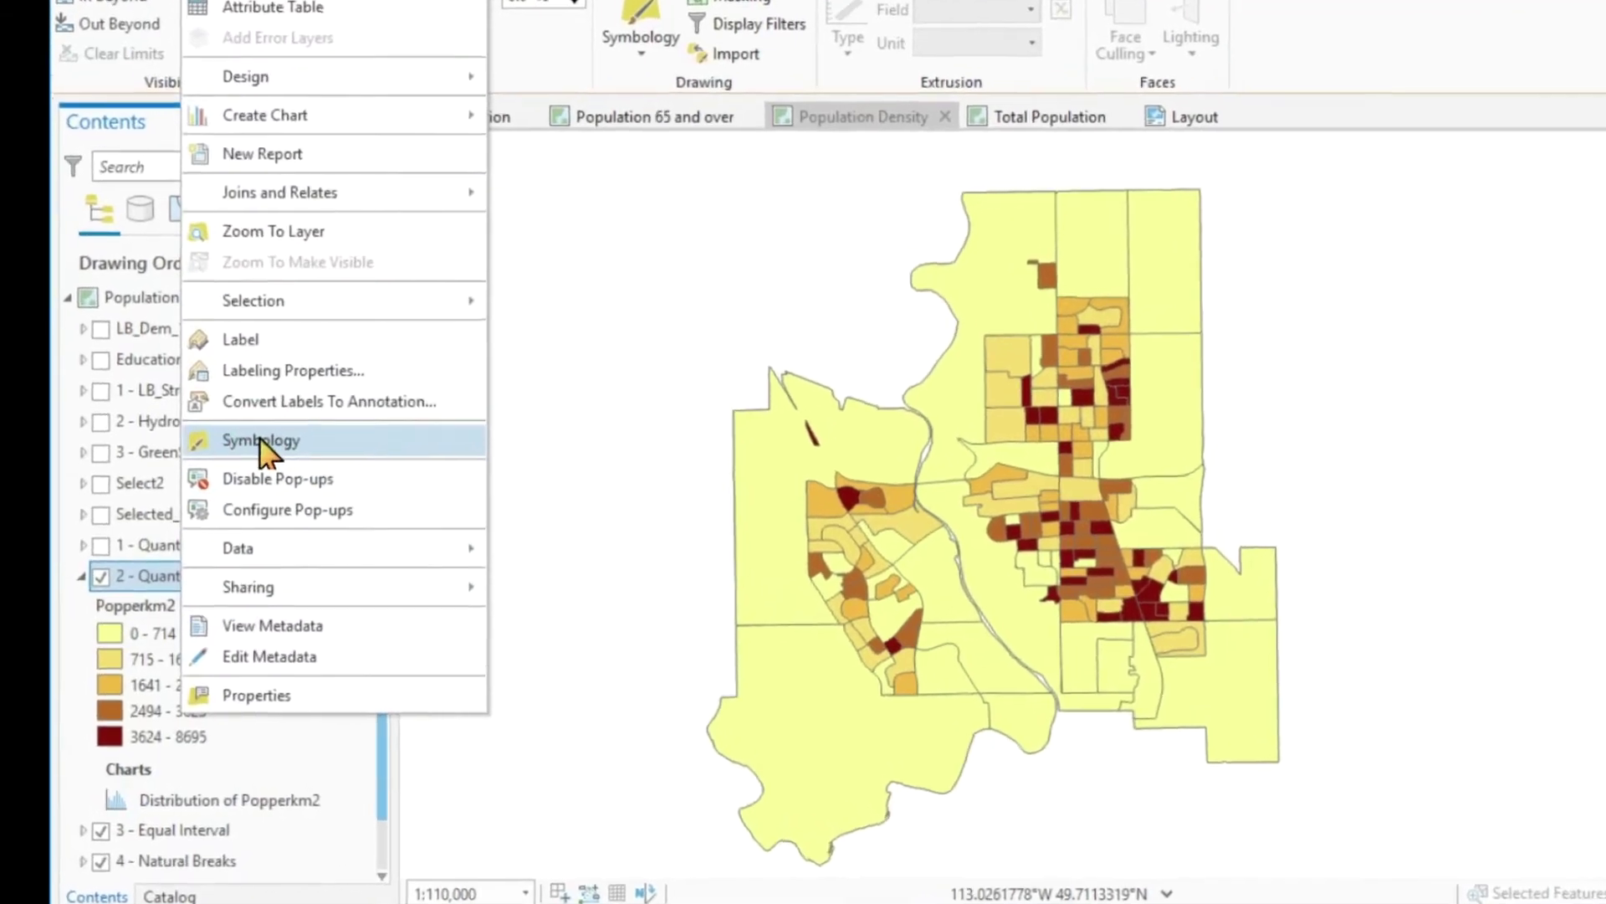
pyautogui.click(285, 489)
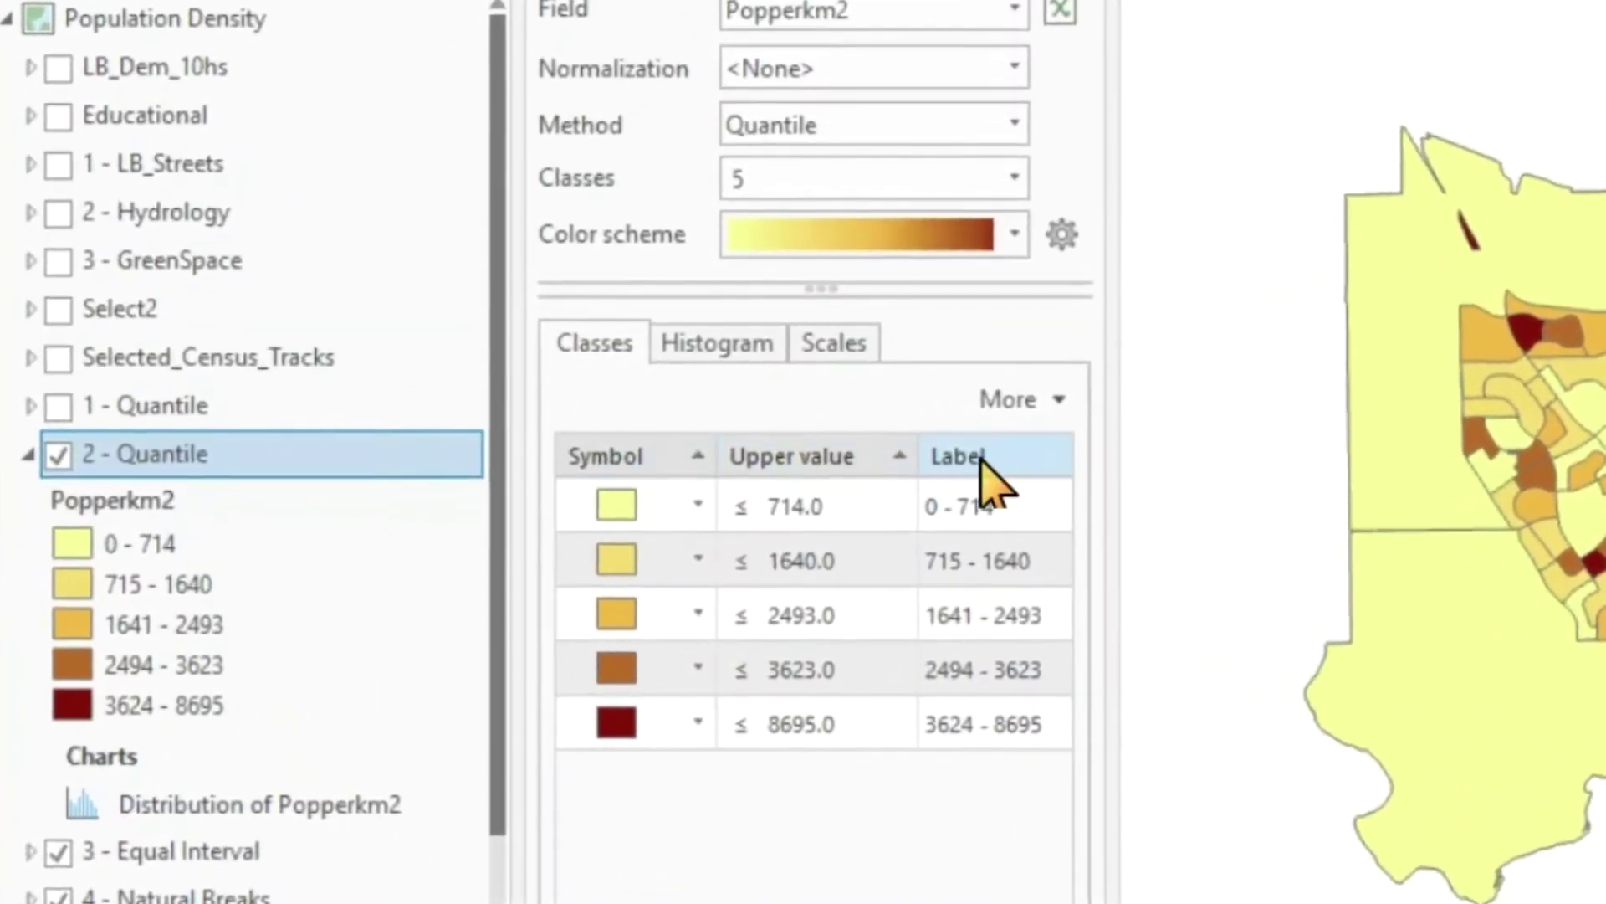
pyautogui.click(1002, 502)
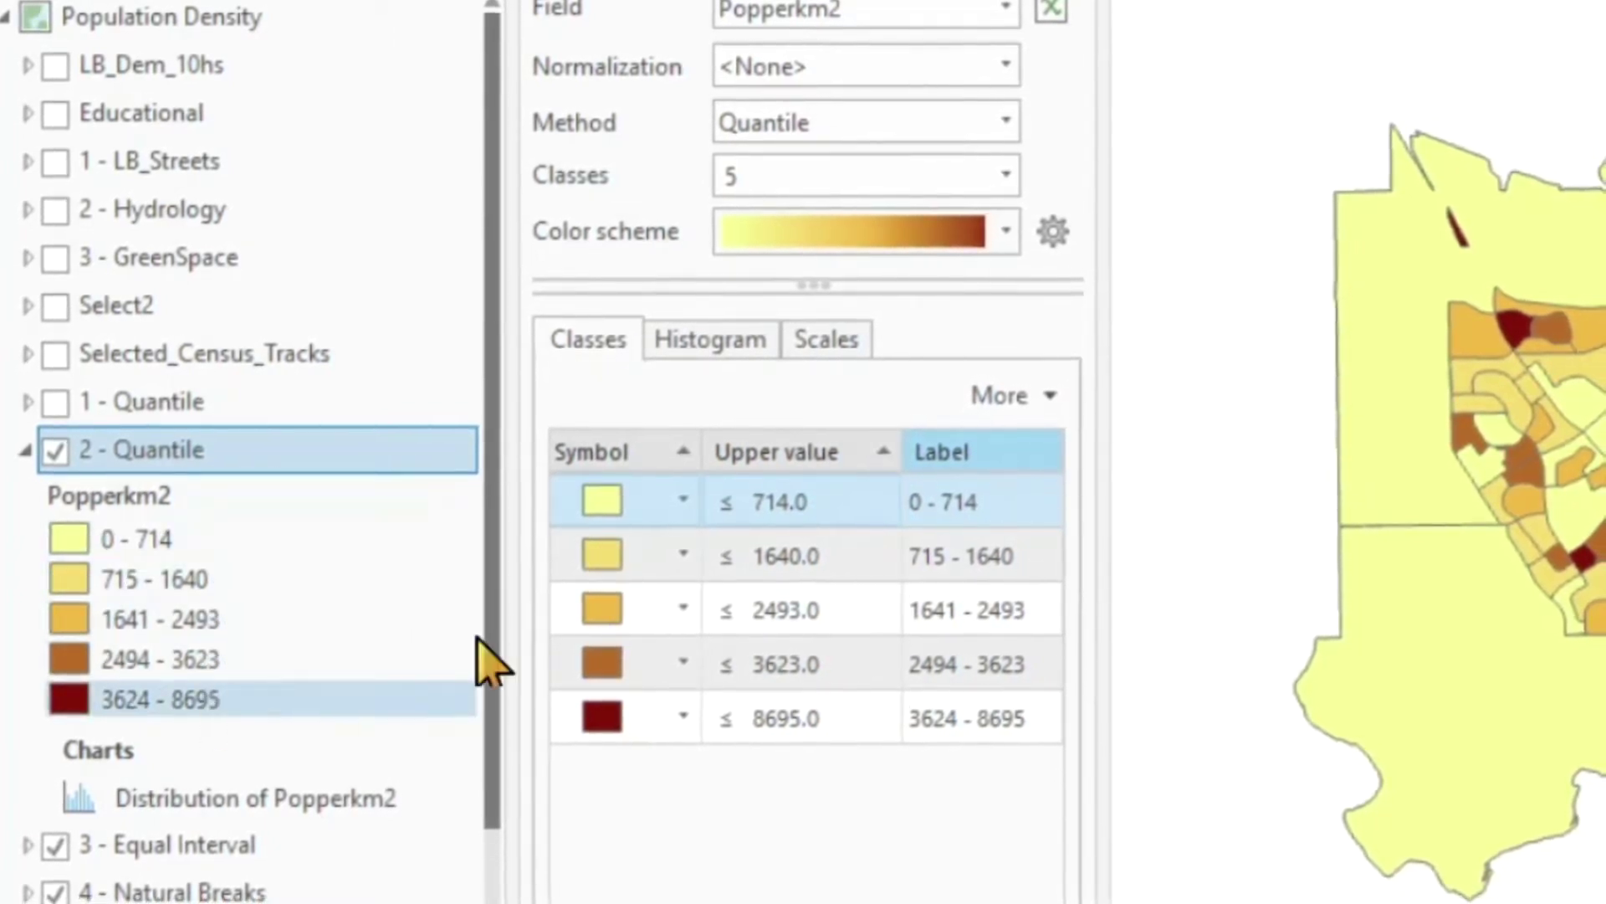
pyautogui.click(994, 498)
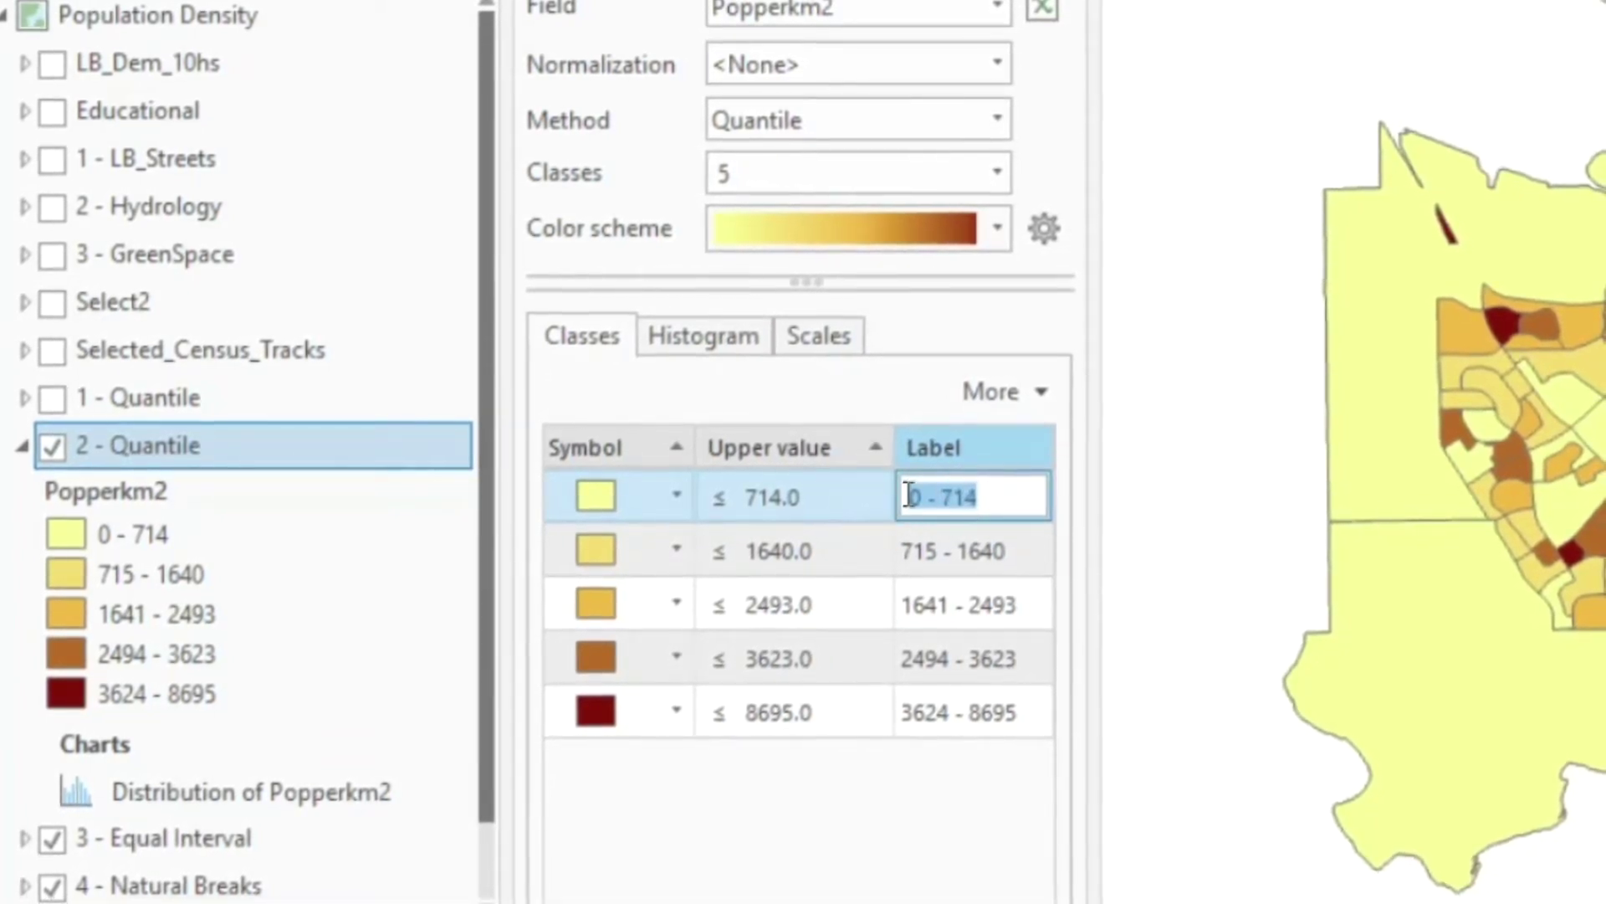
pyautogui.write('lo')
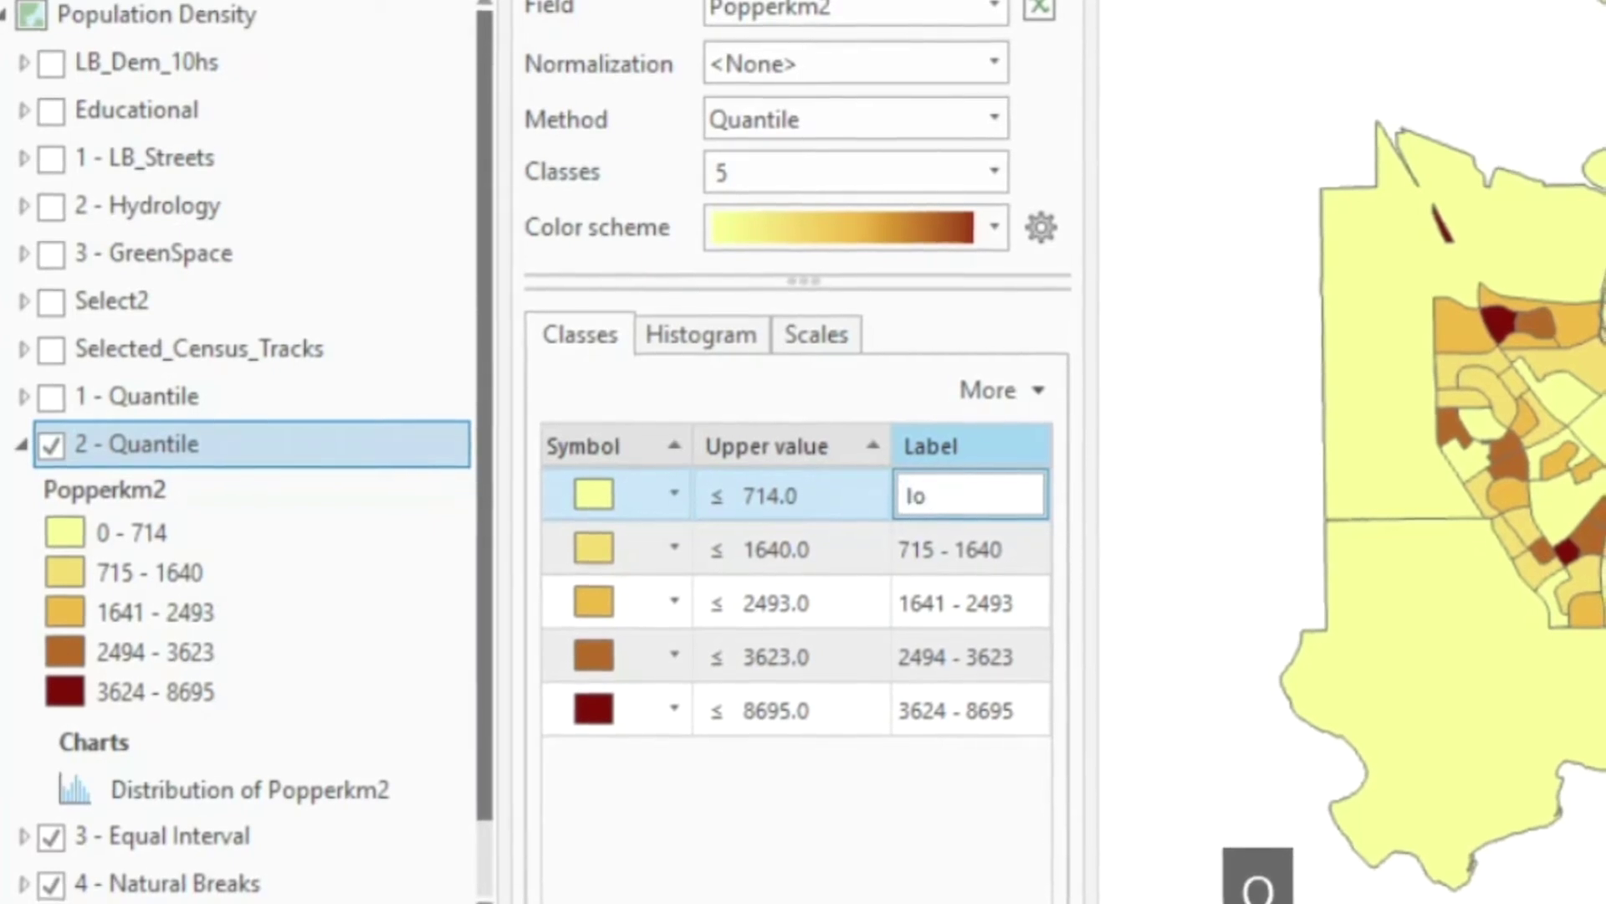
pyautogui.write('west 2')
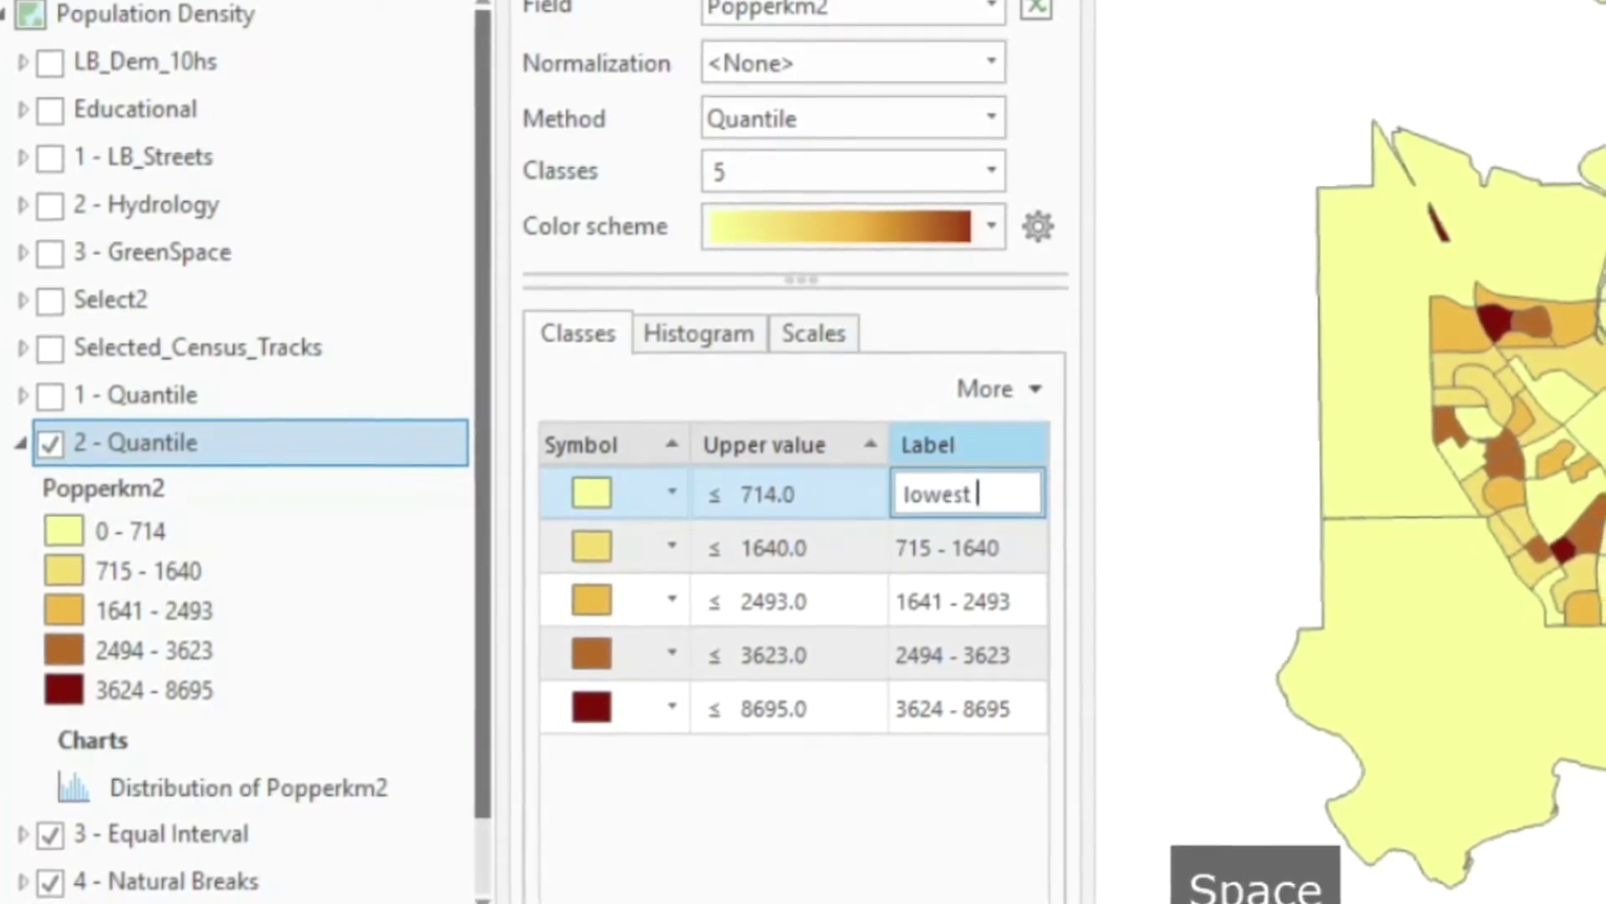
pyautogui.write('0%')
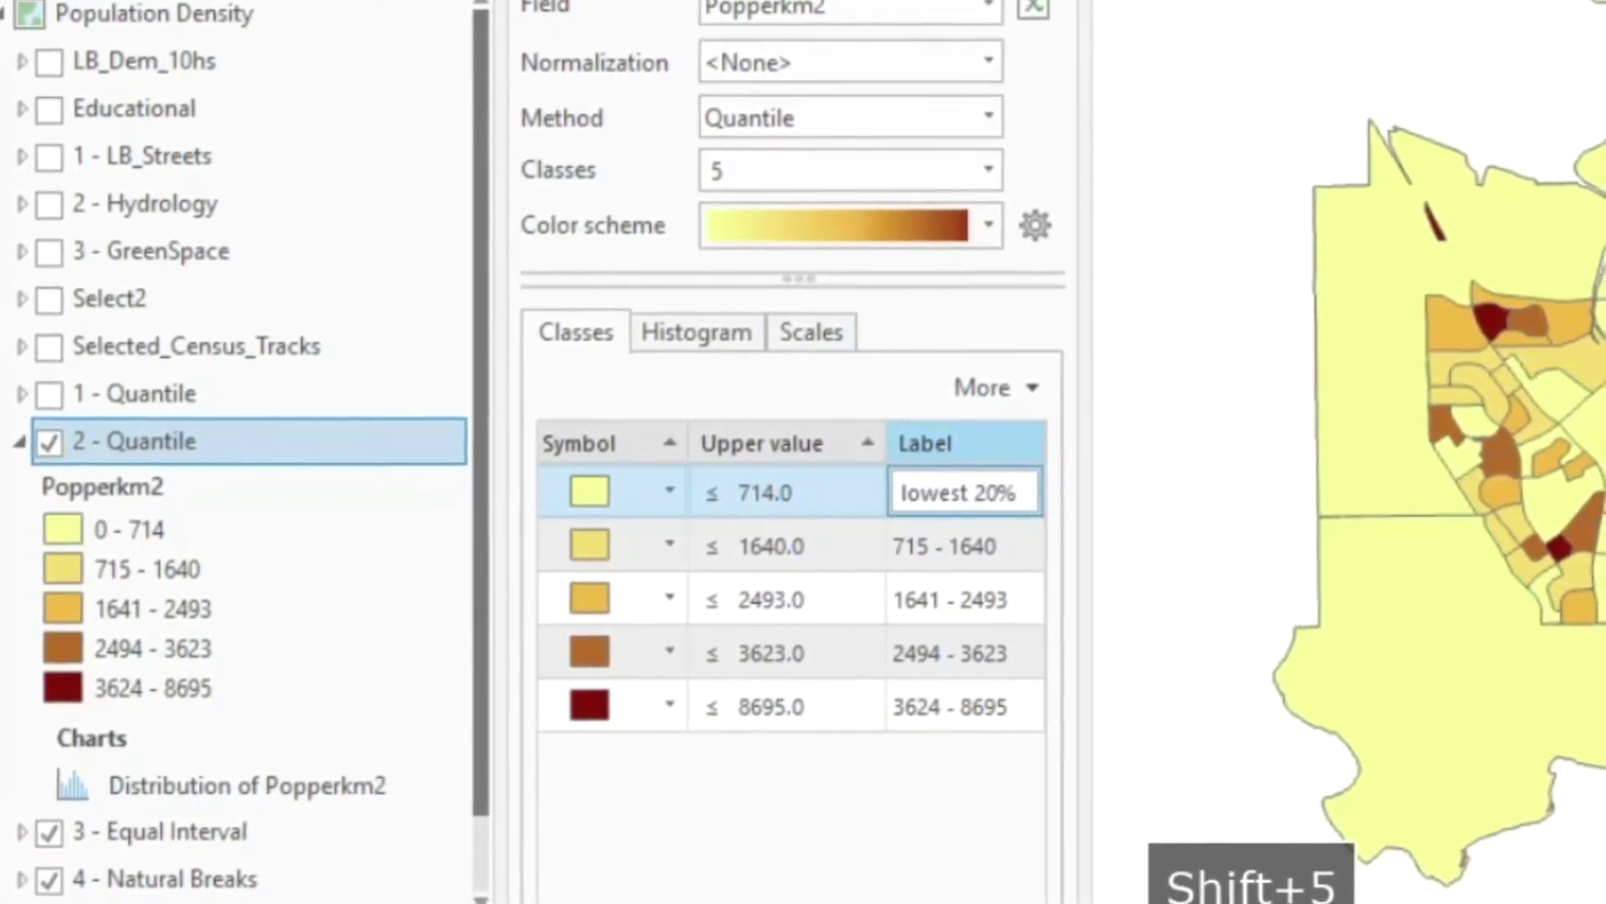
pyautogui.click(1004, 599)
pyautogui.click(995, 599)
pyautogui.write('middle 20')
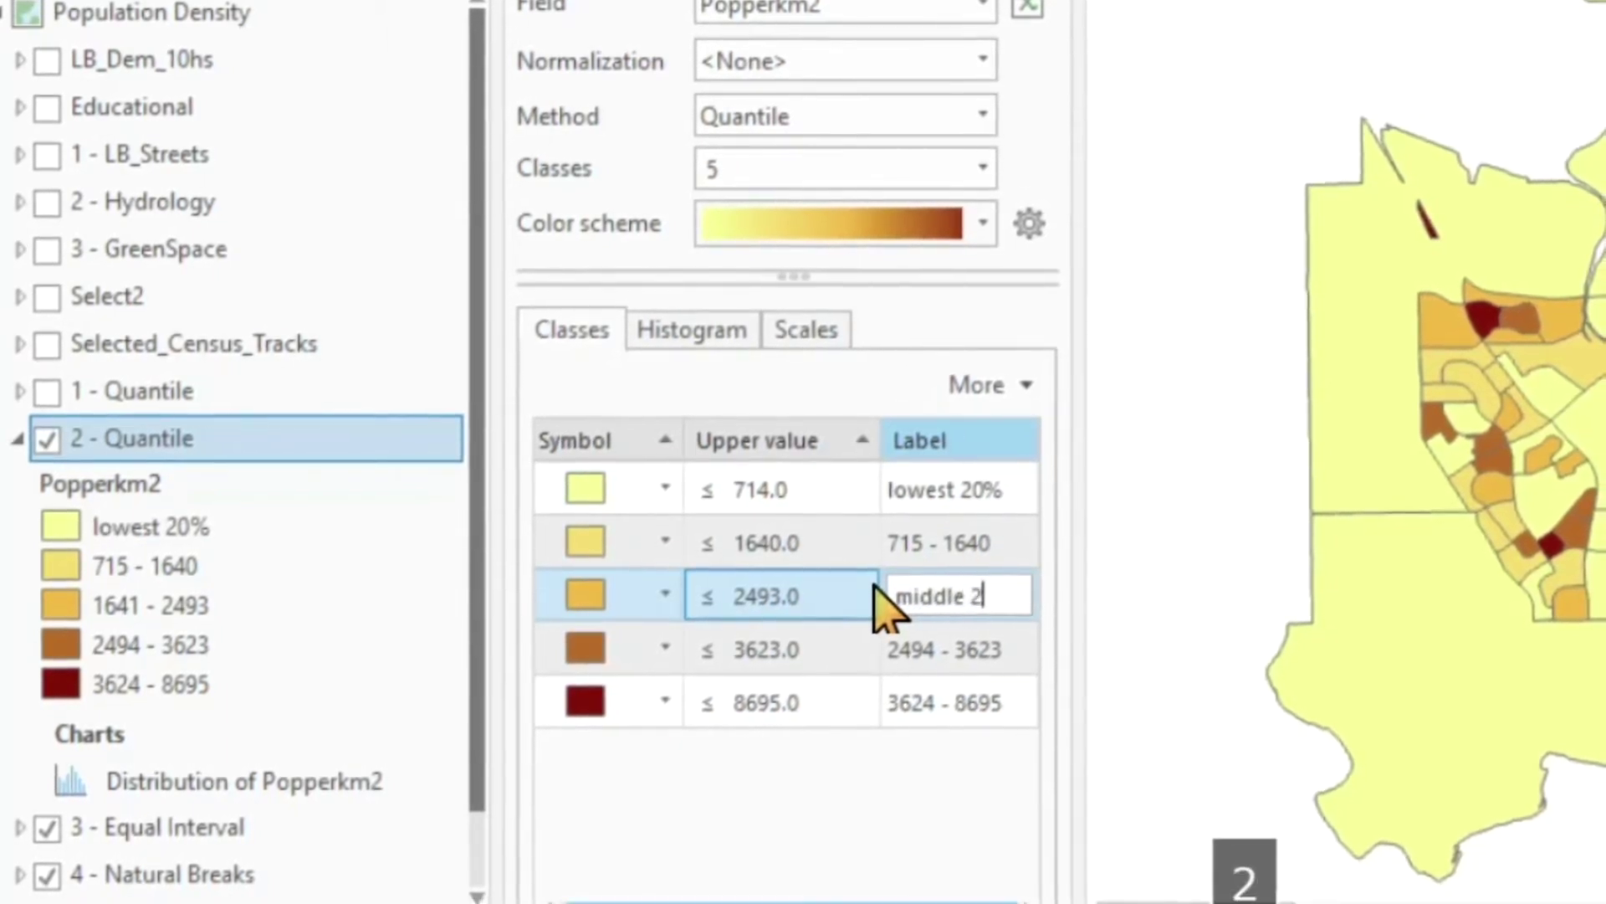
pyautogui.write('%')
pyautogui.click(945, 701)
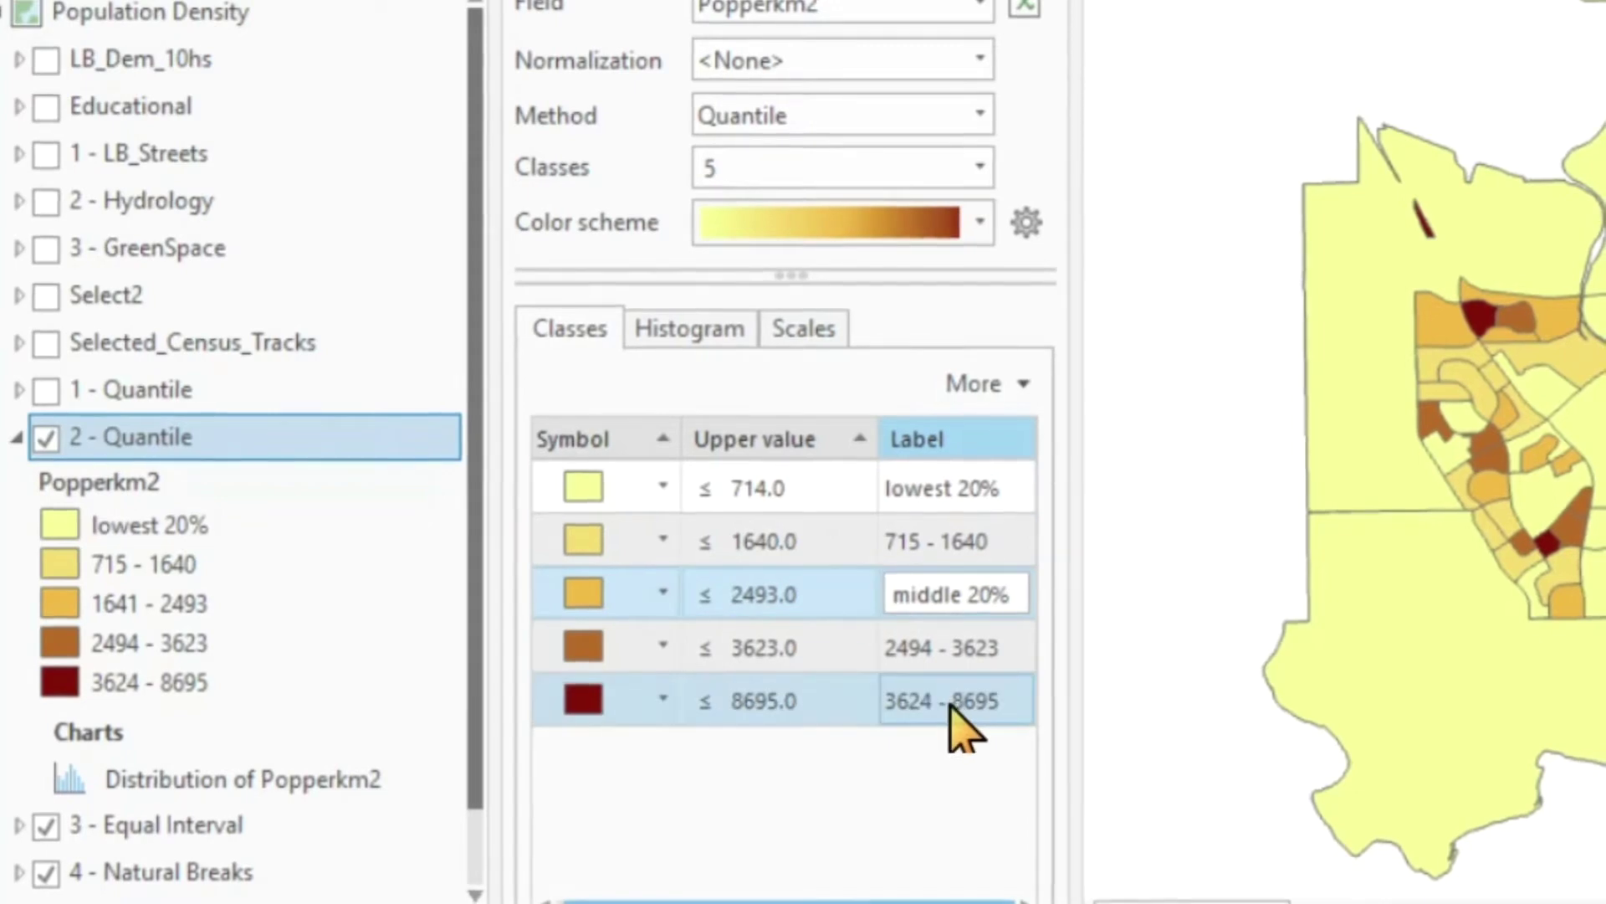
# - Label the remaining classes 'highest 20 %', 'medium-low 20%' and 'medium high 20%'
pyautogui.click(1007, 700)
pyautogui.write('highest 20')
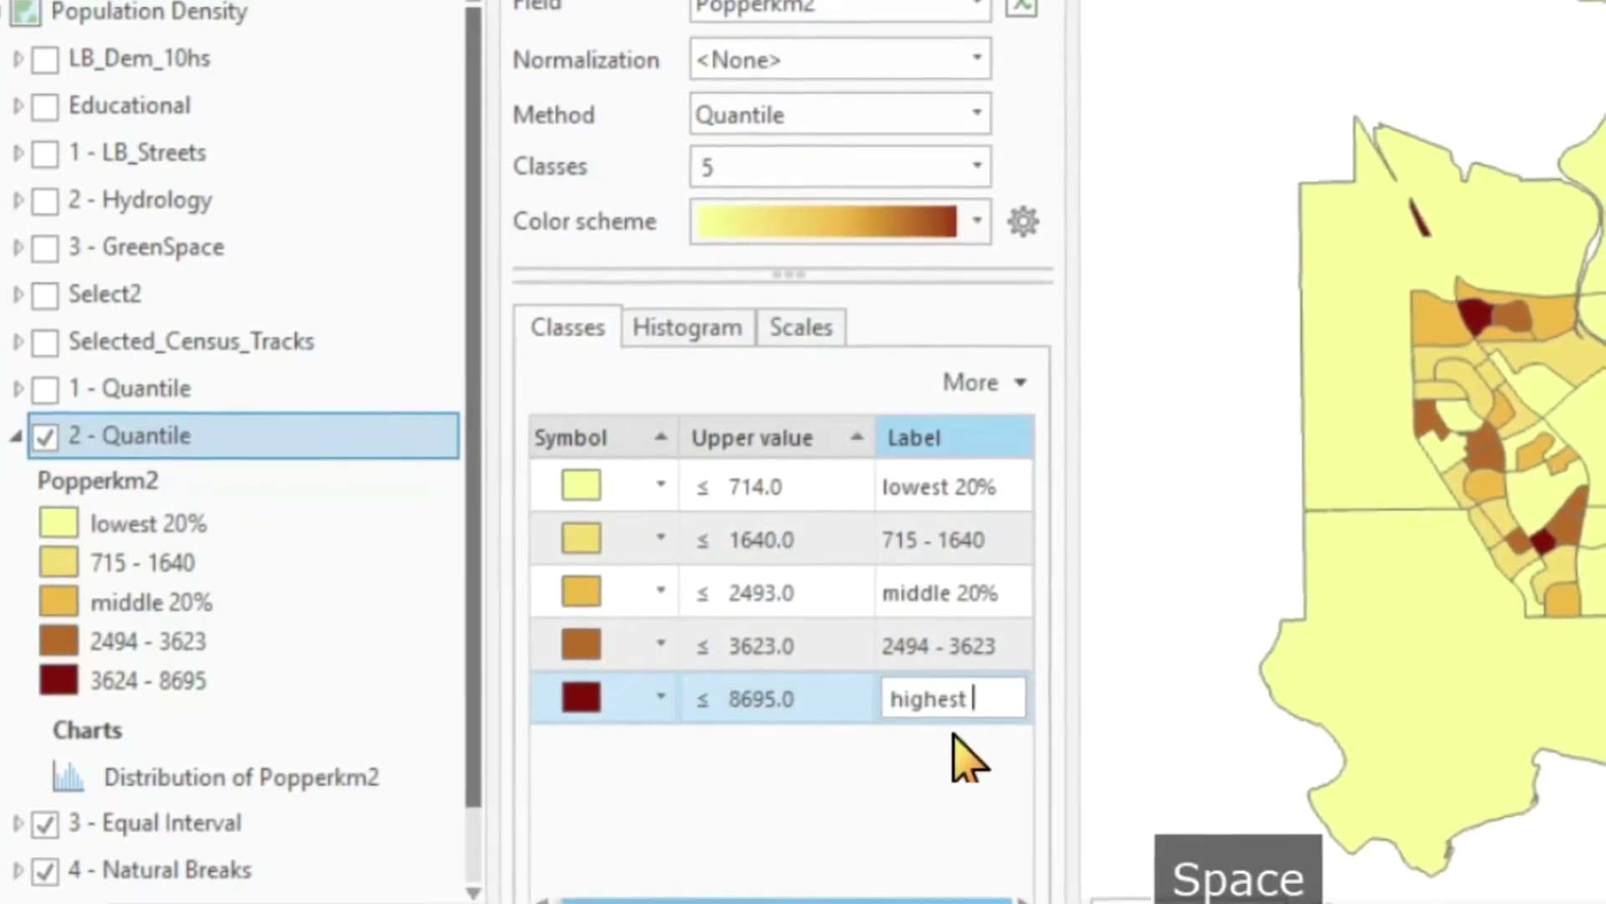
pyautogui.write(' %')
pyautogui.click(945, 539)
pyautogui.click(950, 538)
pyautogui.write('medium-low 20%')
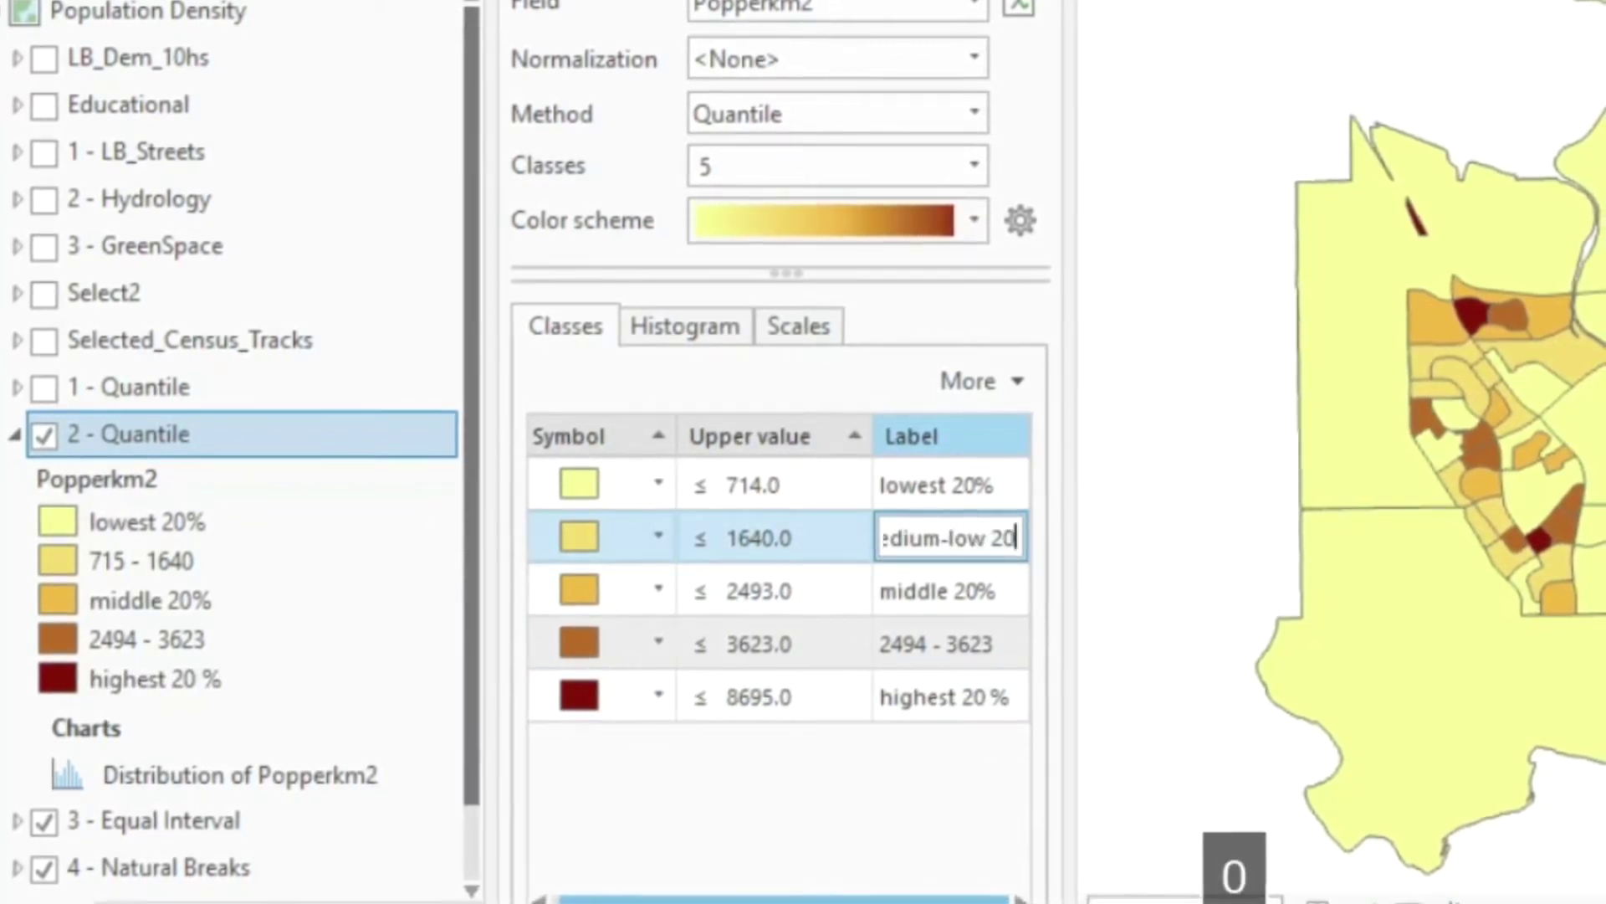
pyautogui.click(996, 634)
pyautogui.write('medium h')
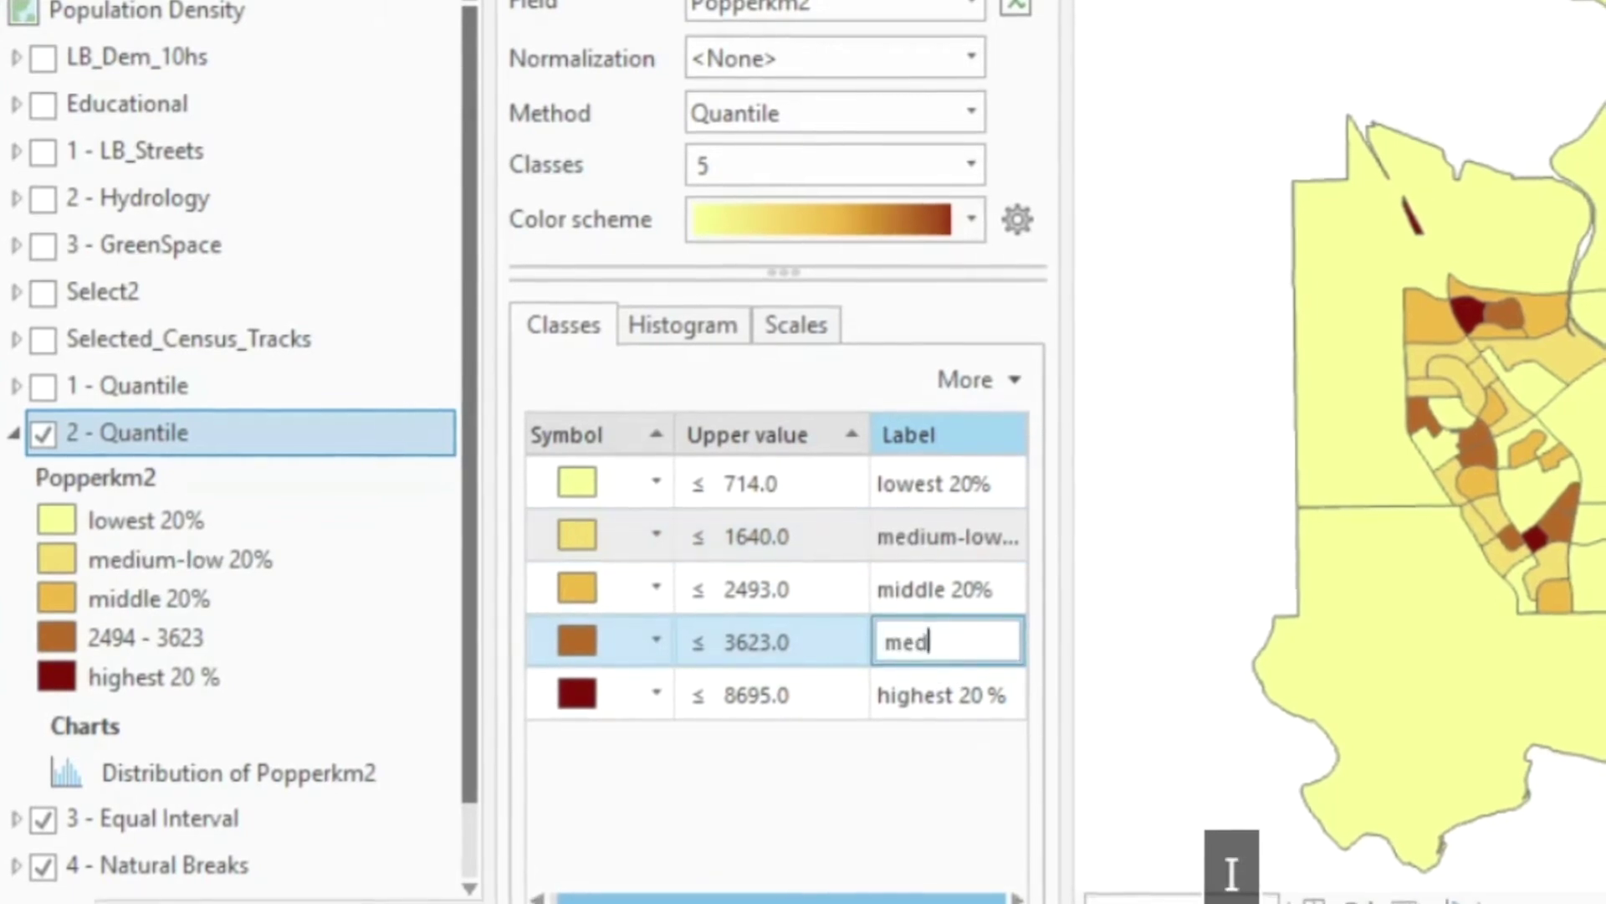
pyautogui.write('igh 20%')
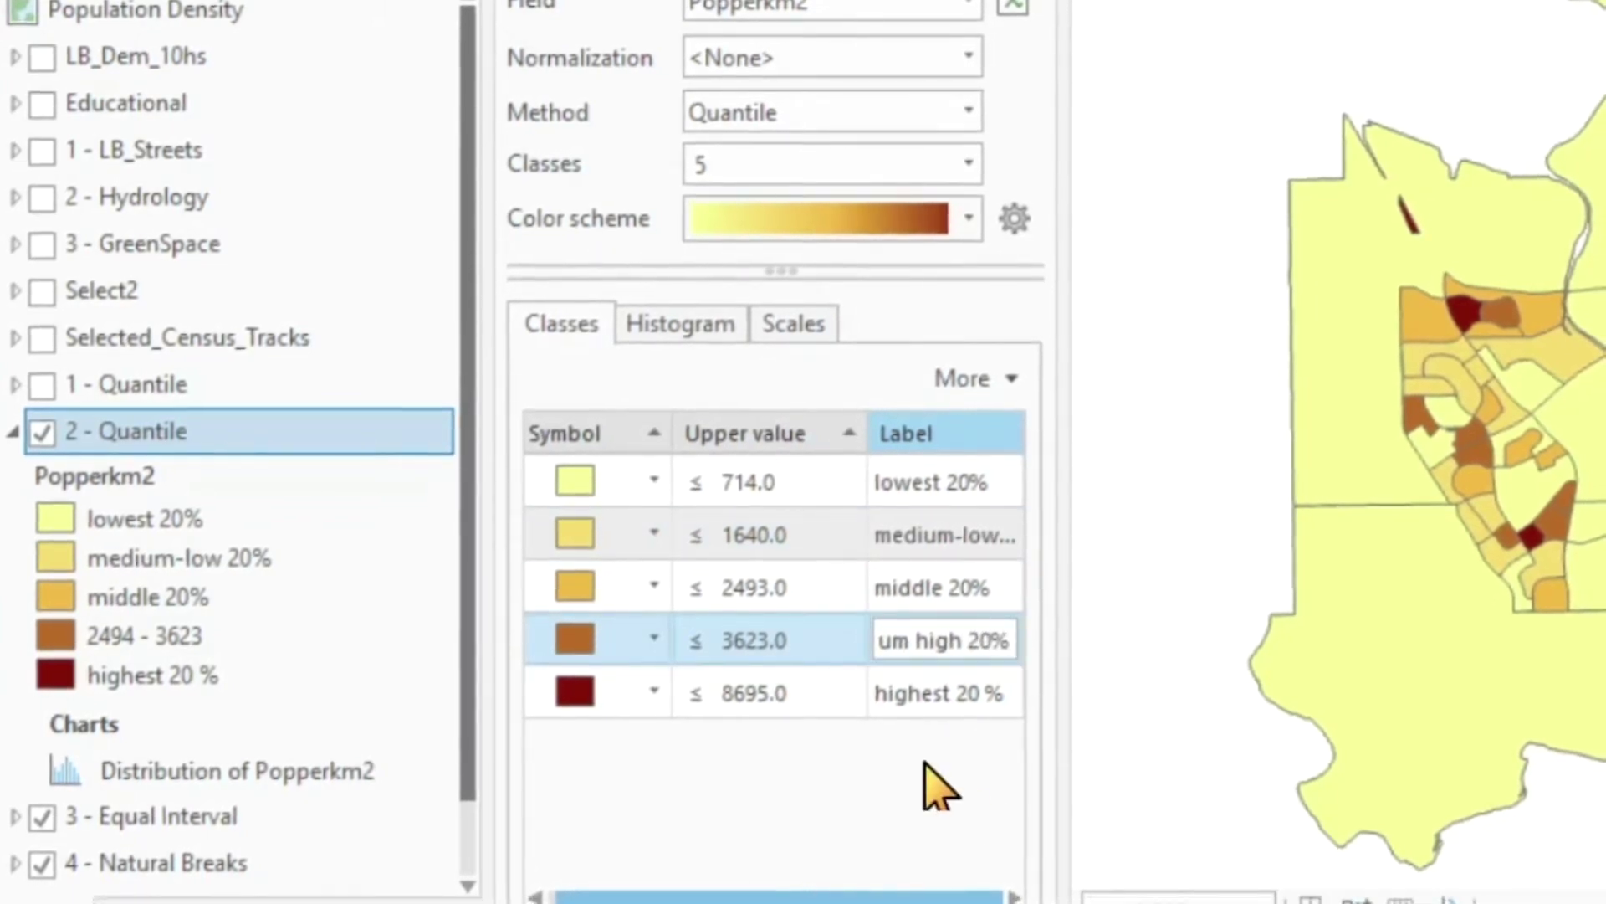
pyautogui.press('Return')
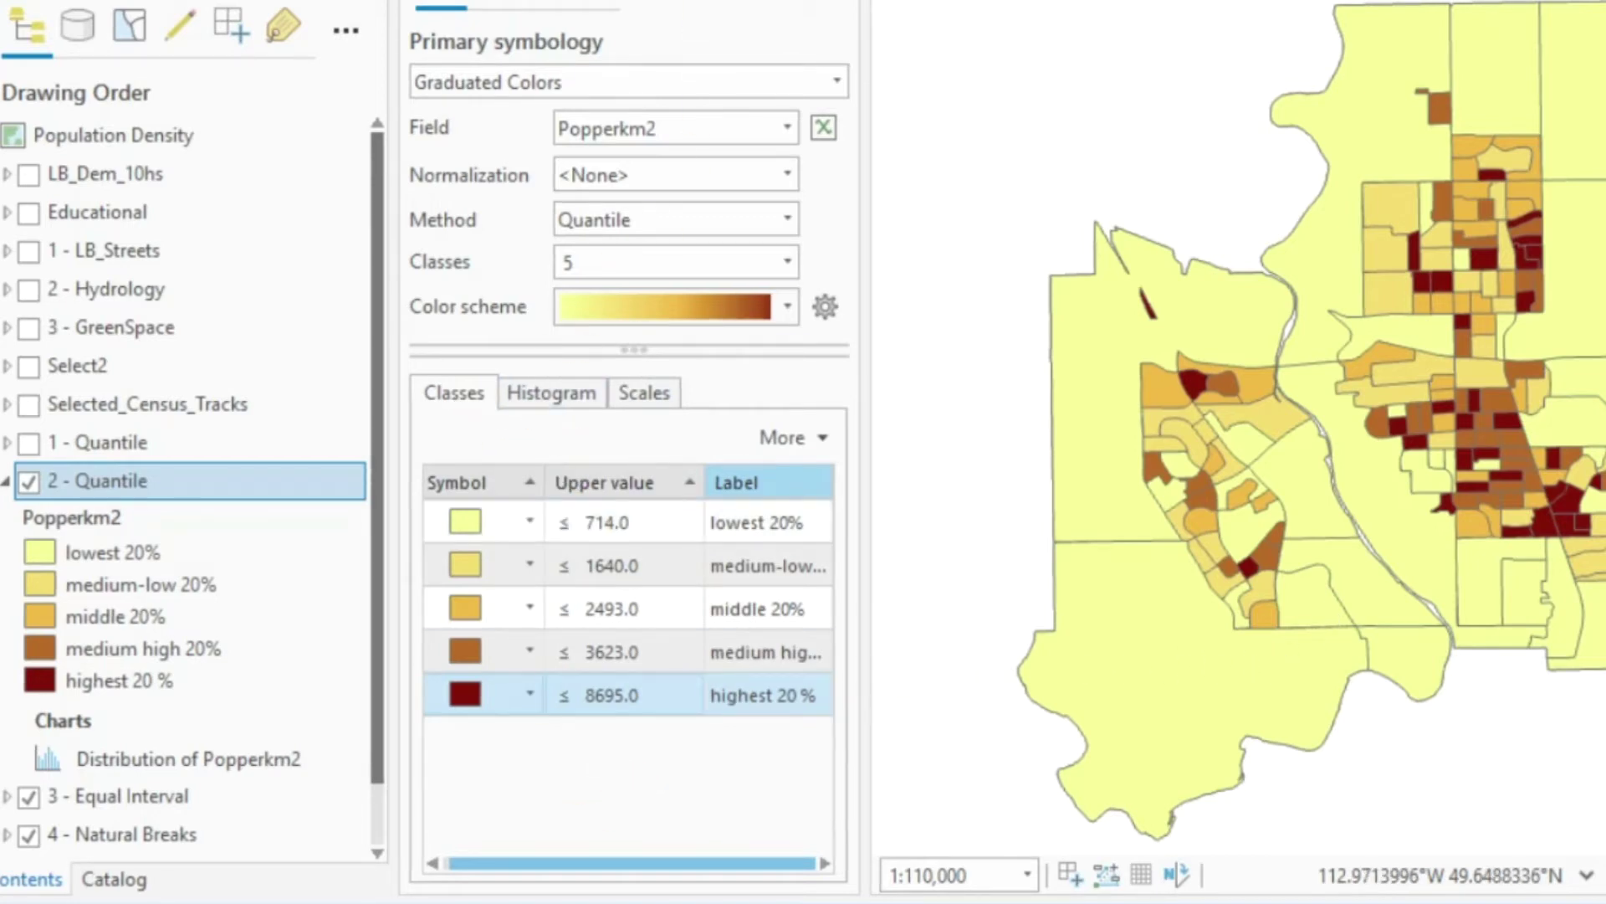
# - Display the 2 - Quantile Popperkm2 histogram with breaks at 714, 1640, 2493 and 3623
pyautogui.click(561, 393)
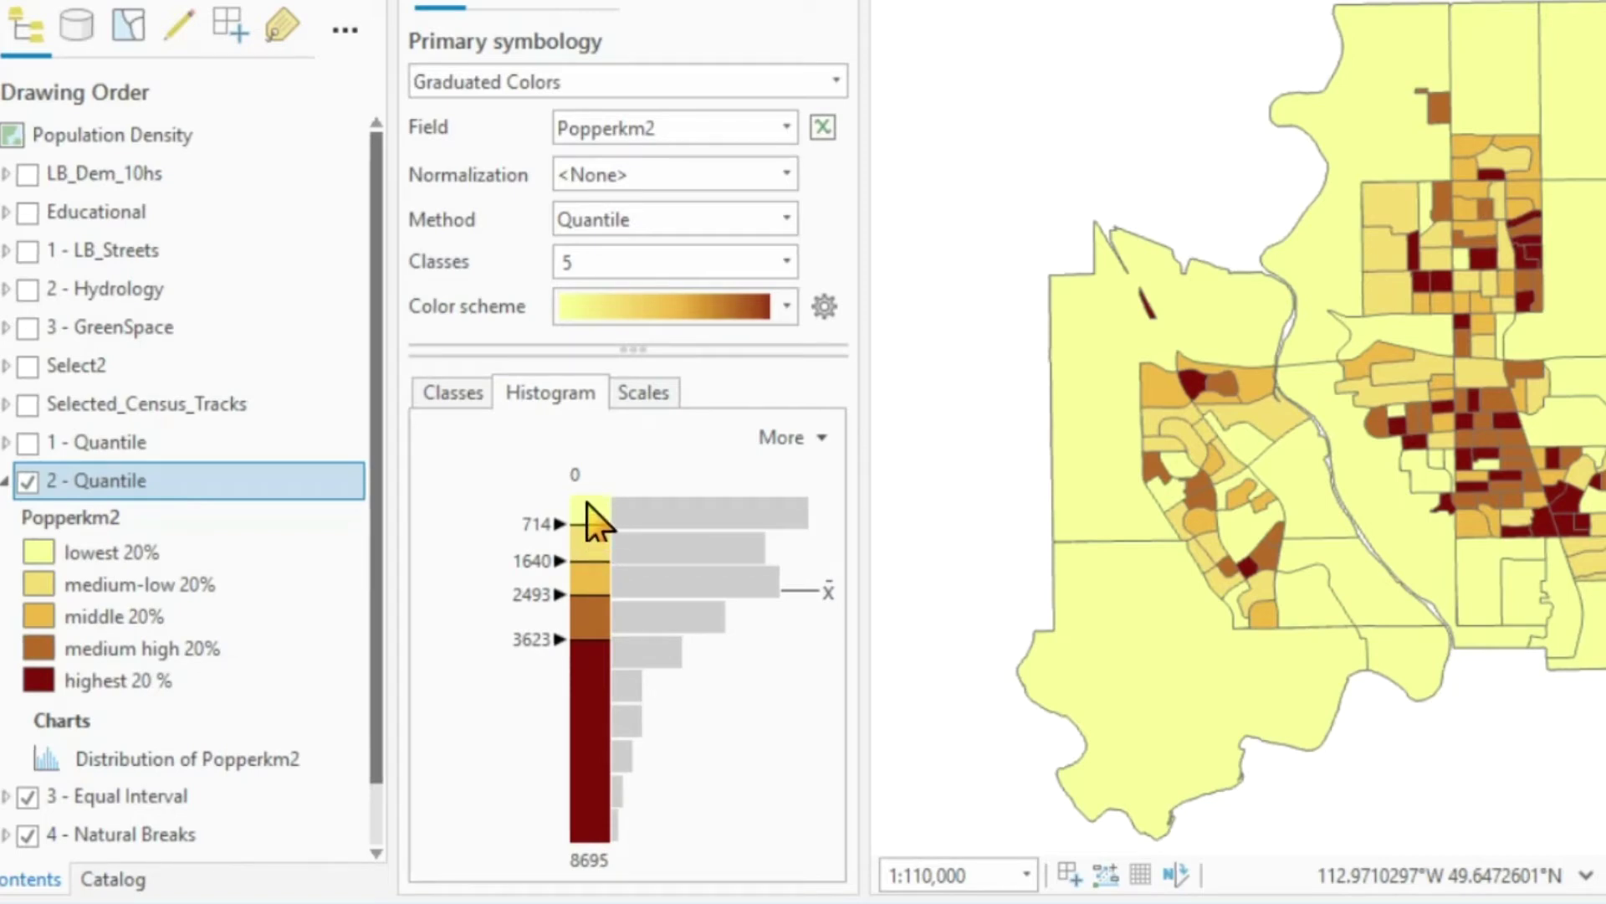
# - Hide 2 - Quantile, view the 3 - Equal Interval histogram (breaks 1739, 3478, 5217, 6956), then hide it
pyautogui.click(27, 482)
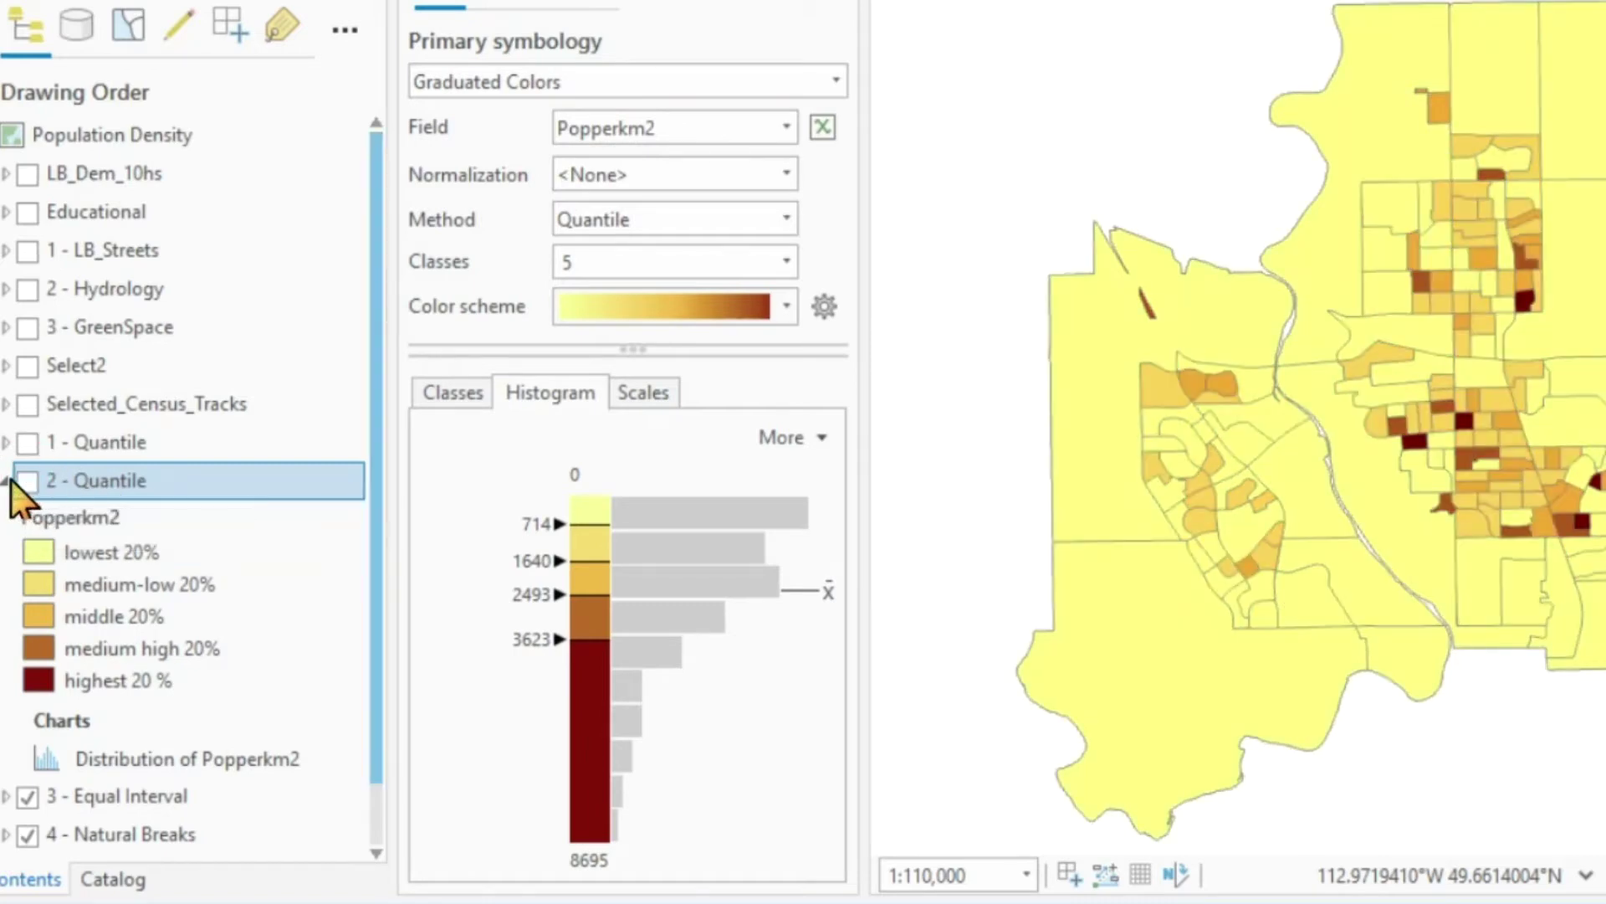
pyautogui.click(8, 481)
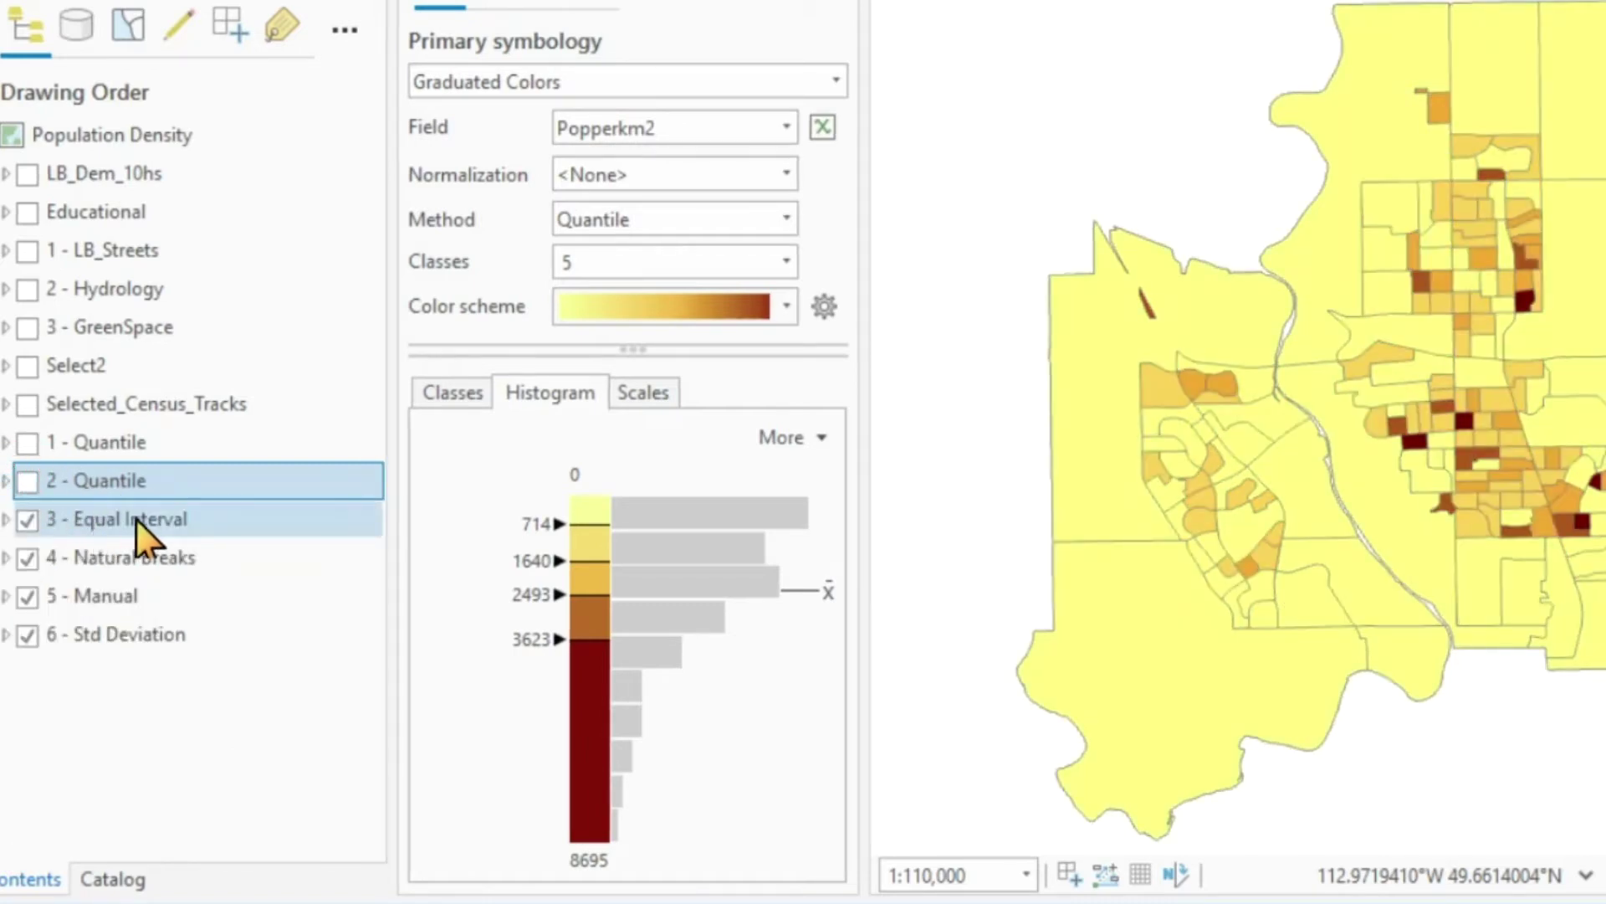
pyautogui.click(6, 519)
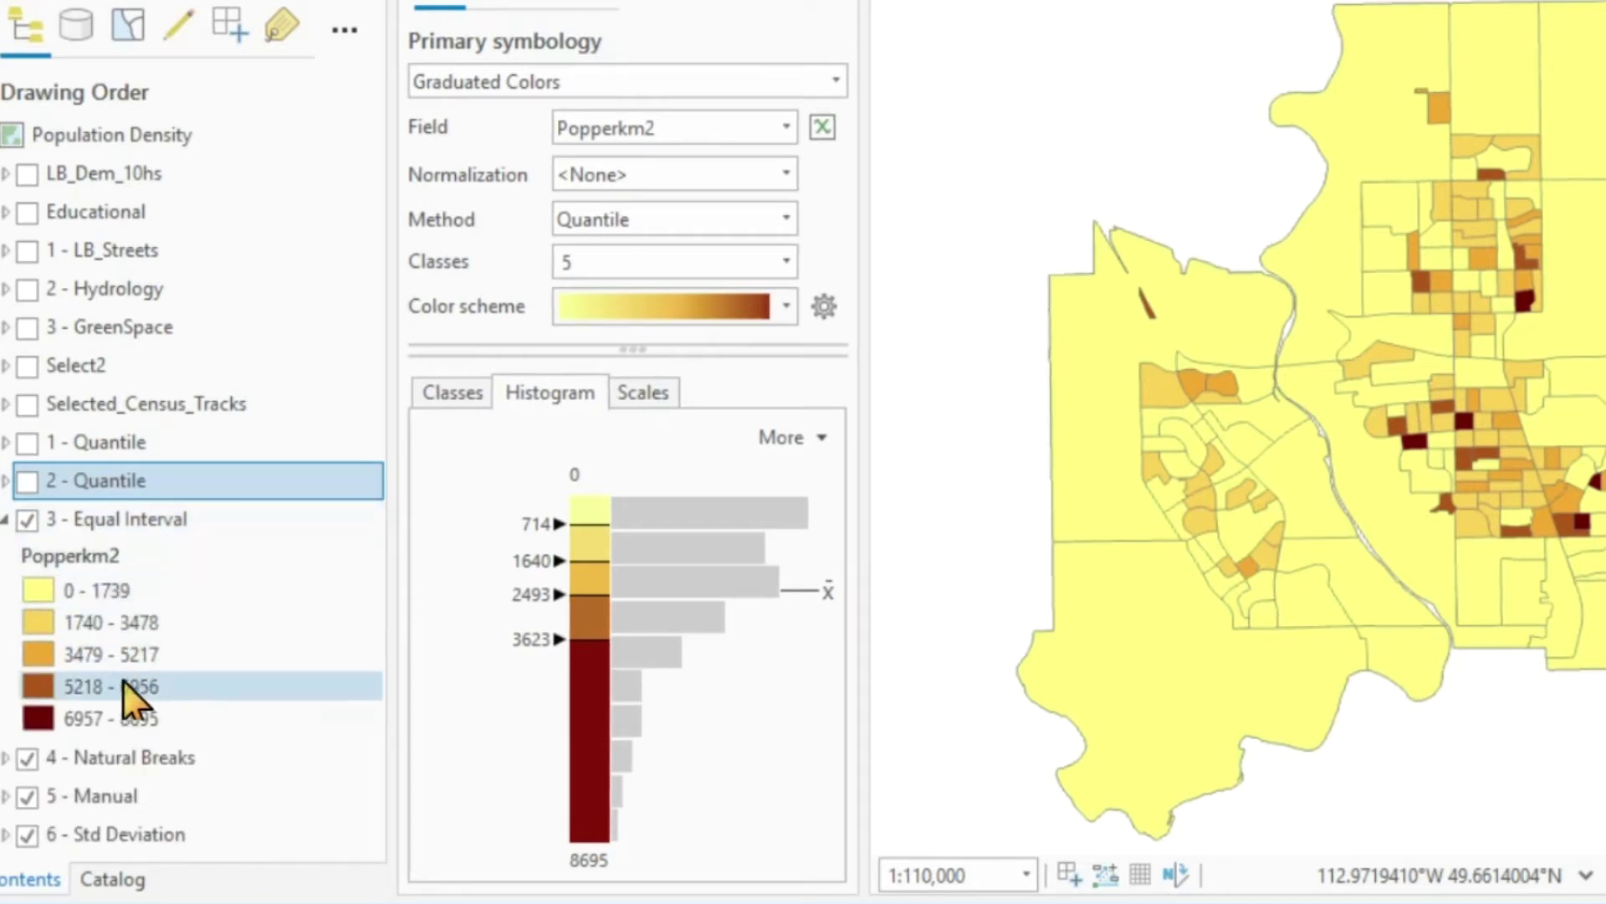
pyautogui.click(108, 520)
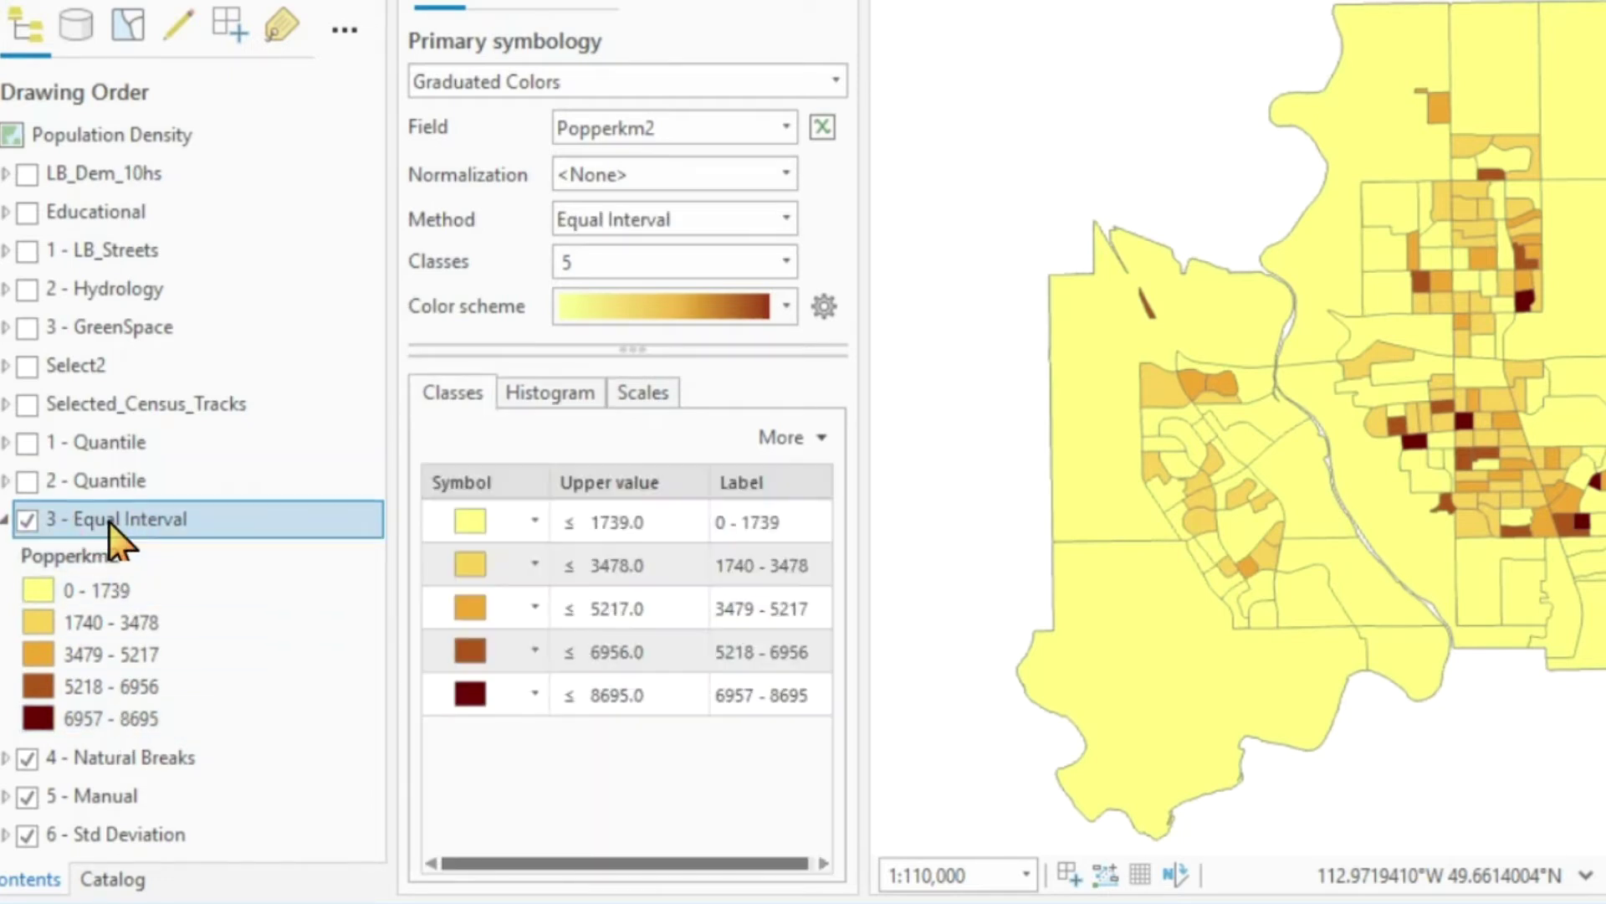
pyautogui.click(565, 391)
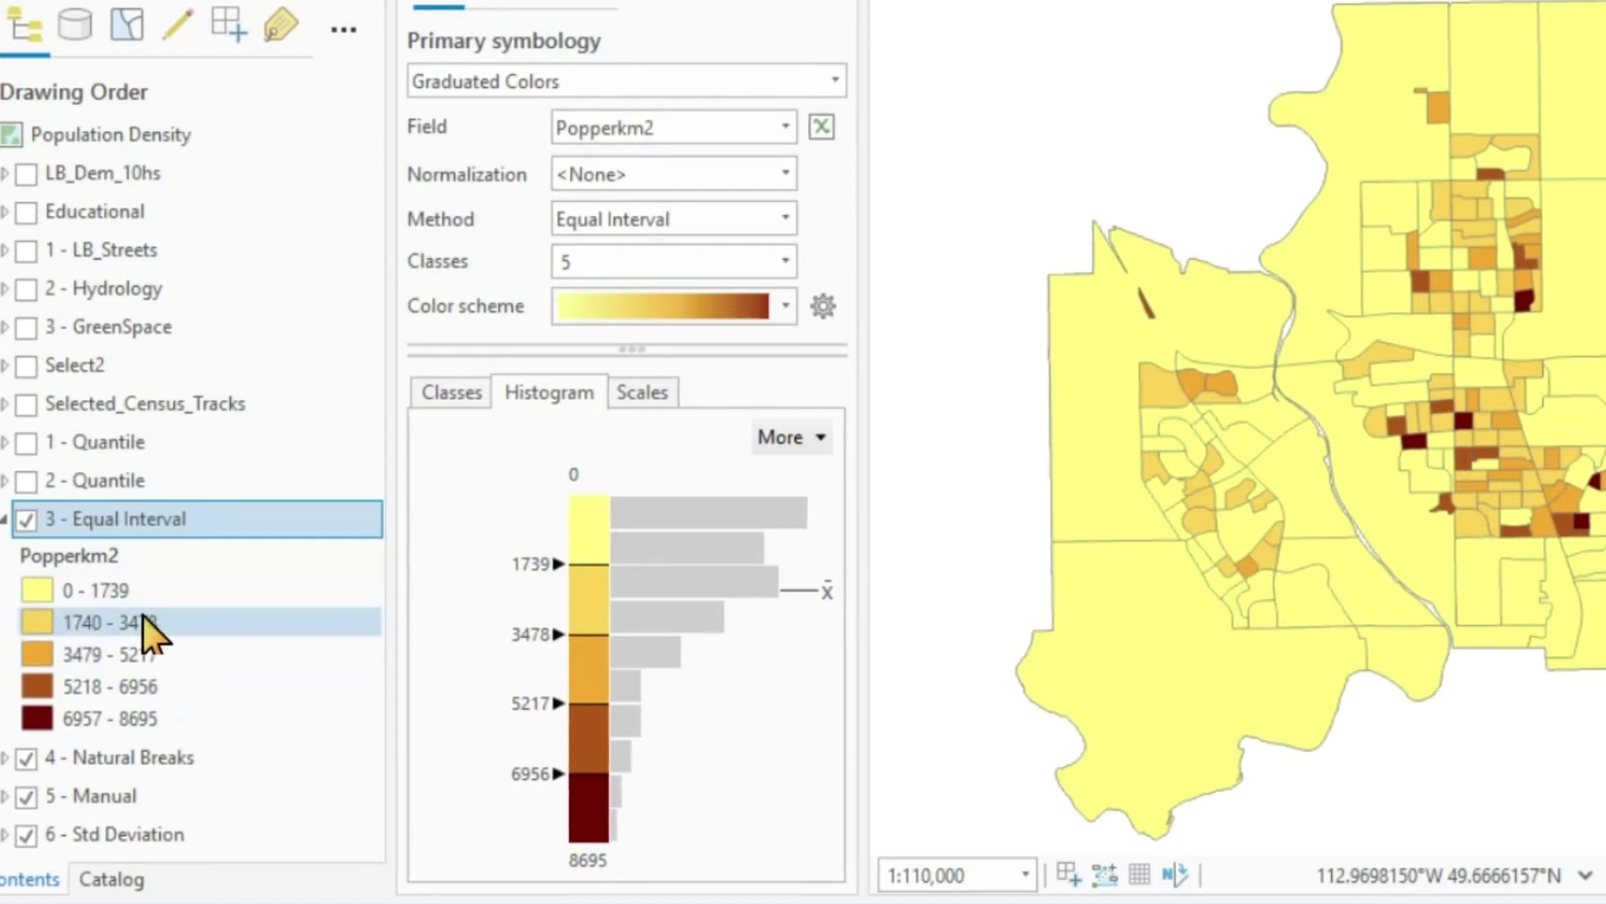
pyautogui.press('space')
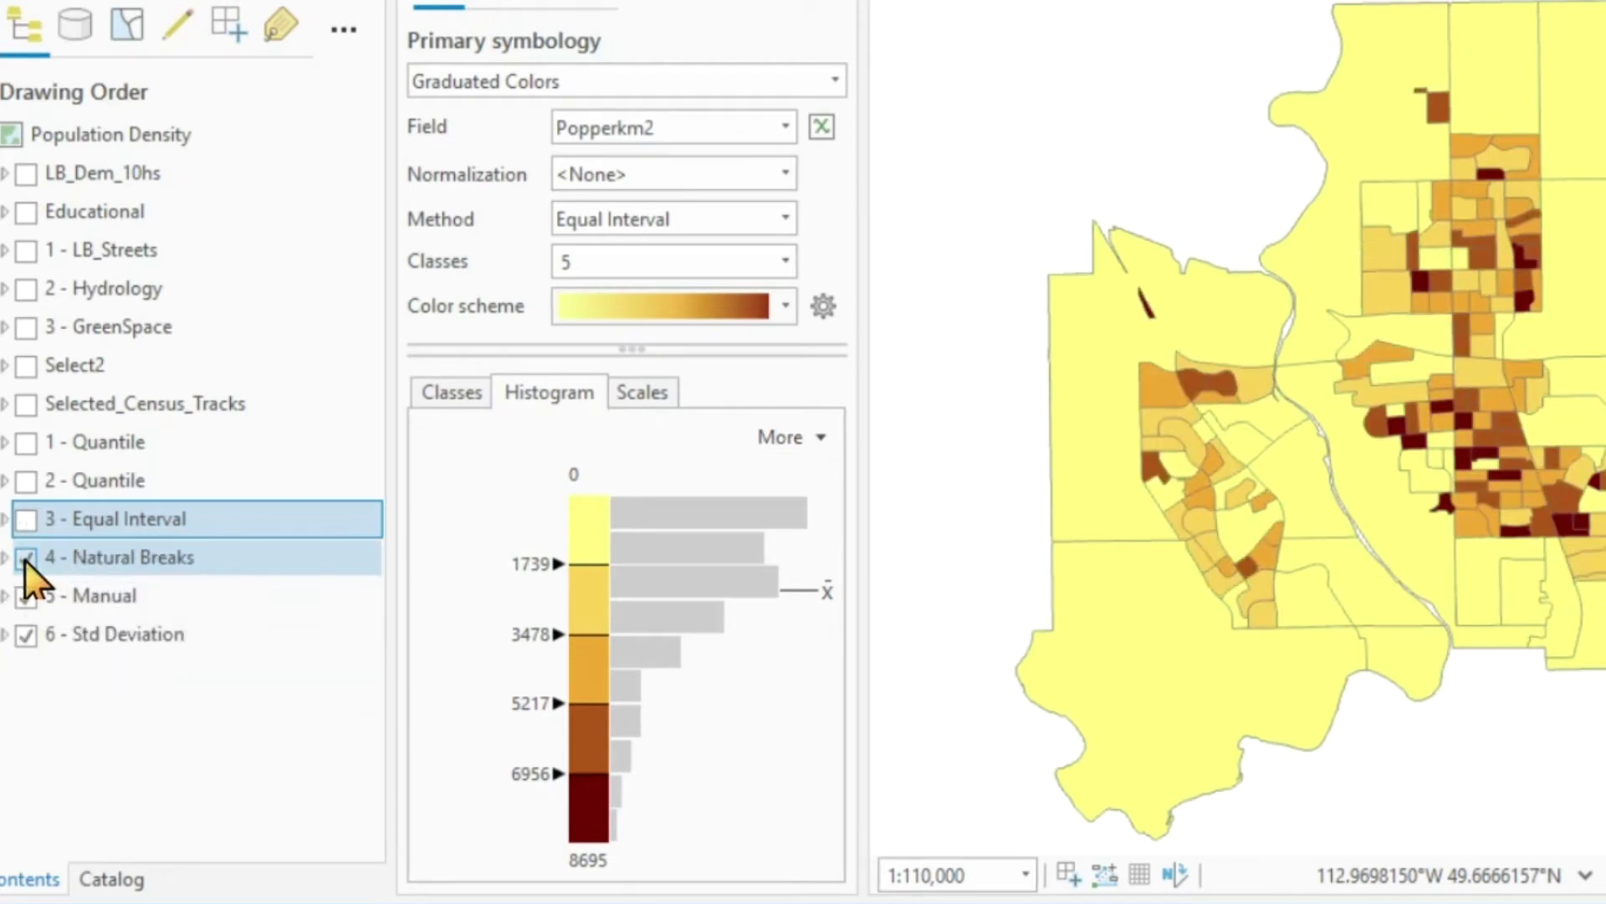
# - Inspect the 4 - Natural Breaks histogram (819, 1851, 3060, 4896), then turn that layer off
pyautogui.click(123, 558)
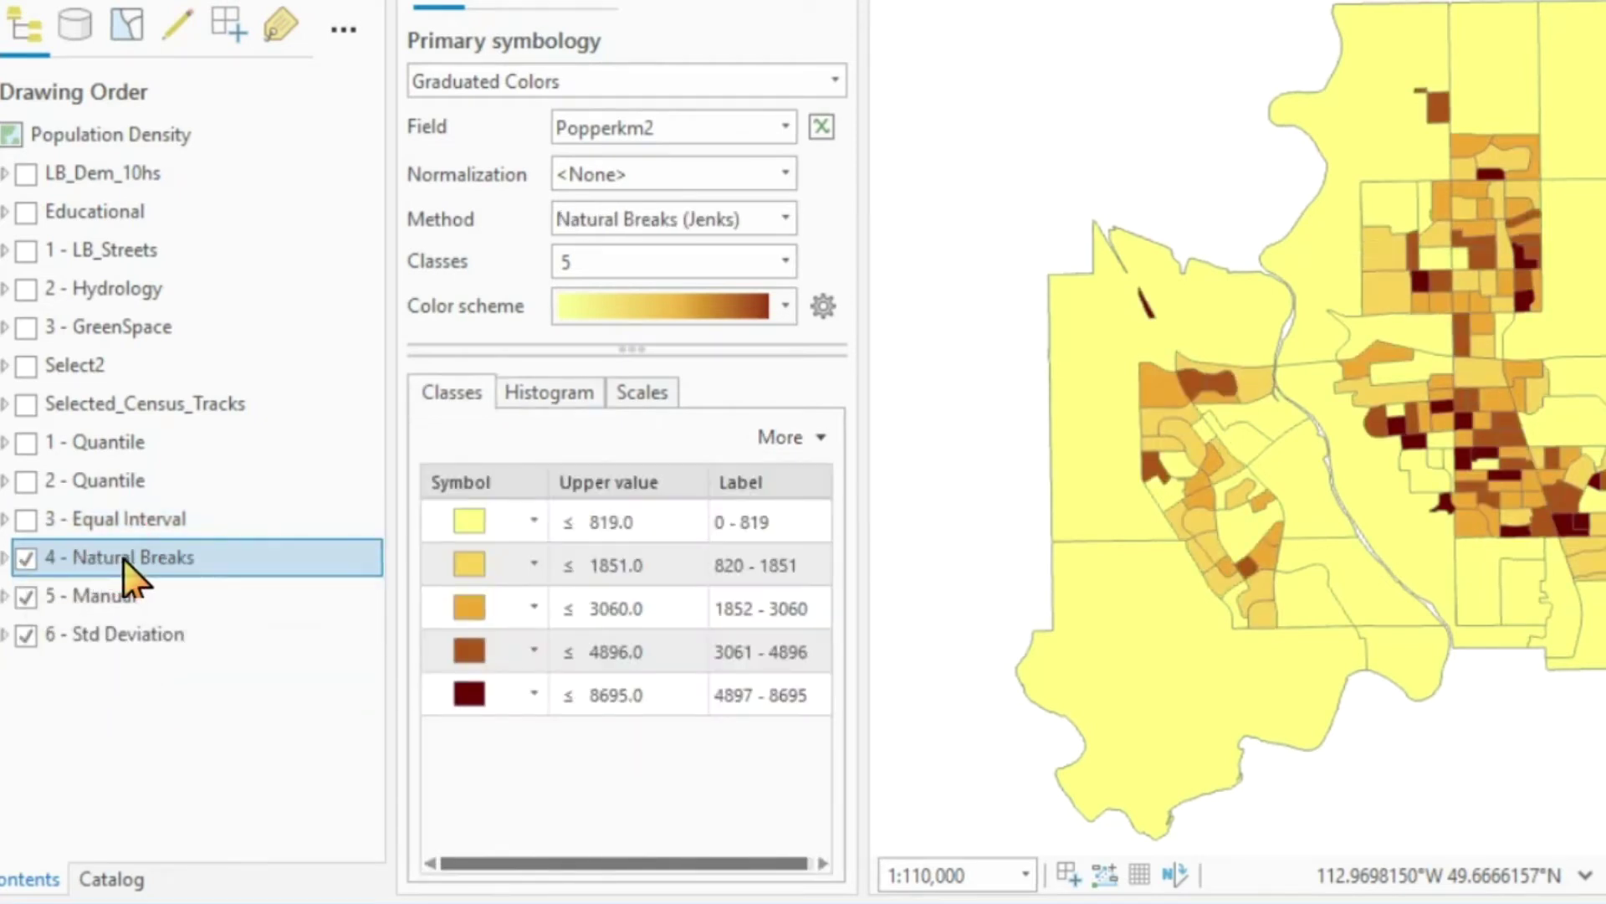
pyautogui.click(5, 557)
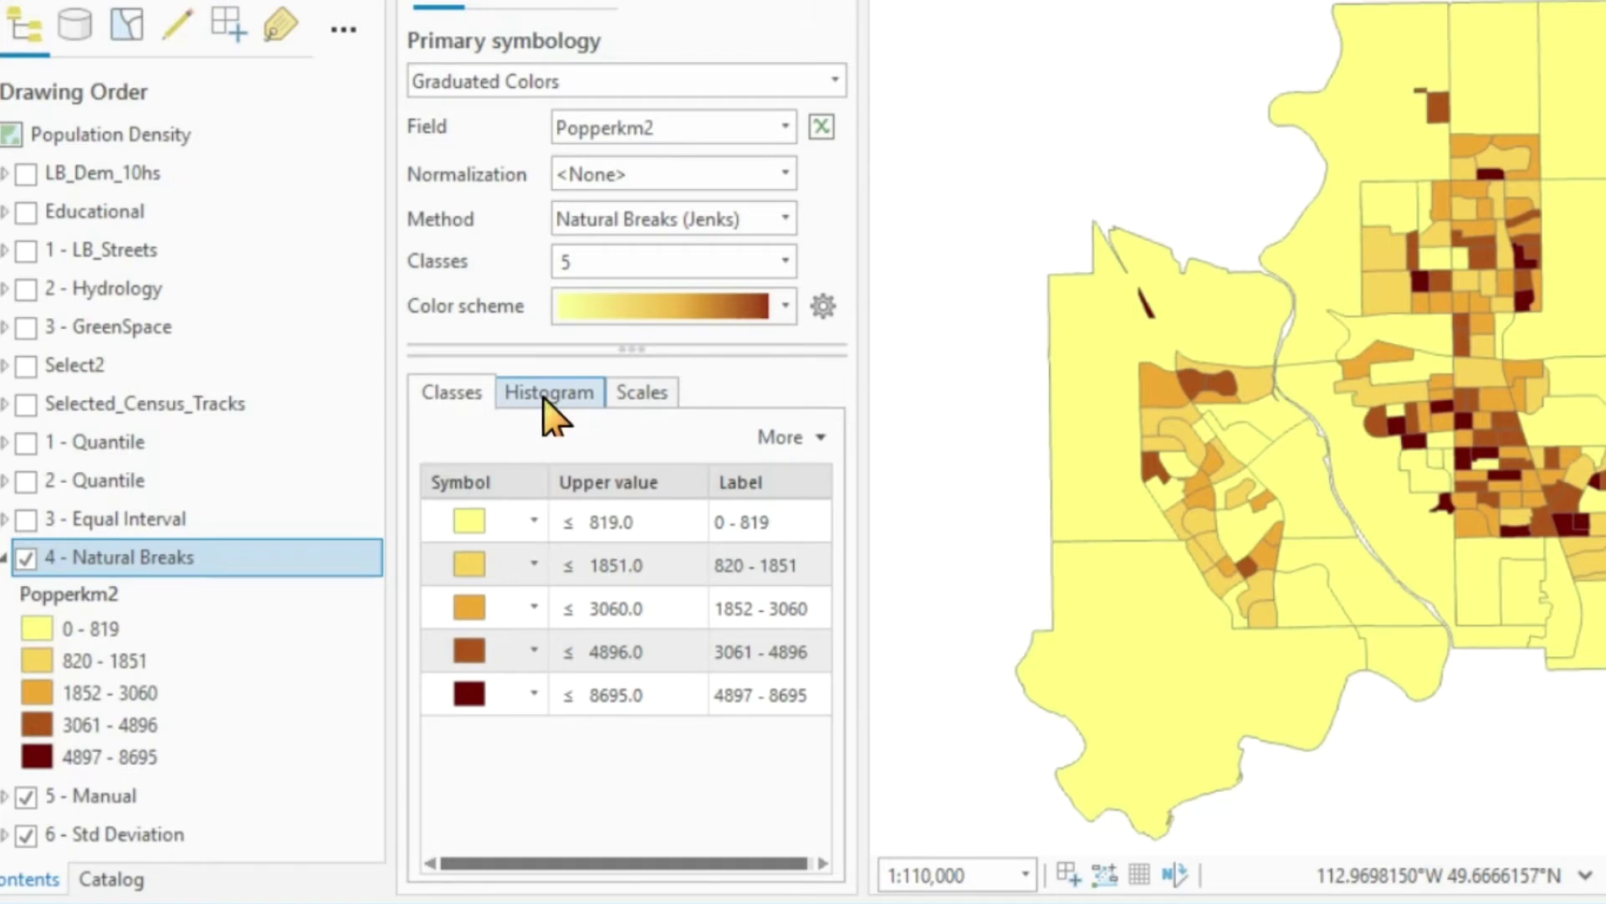
pyautogui.click(552, 393)
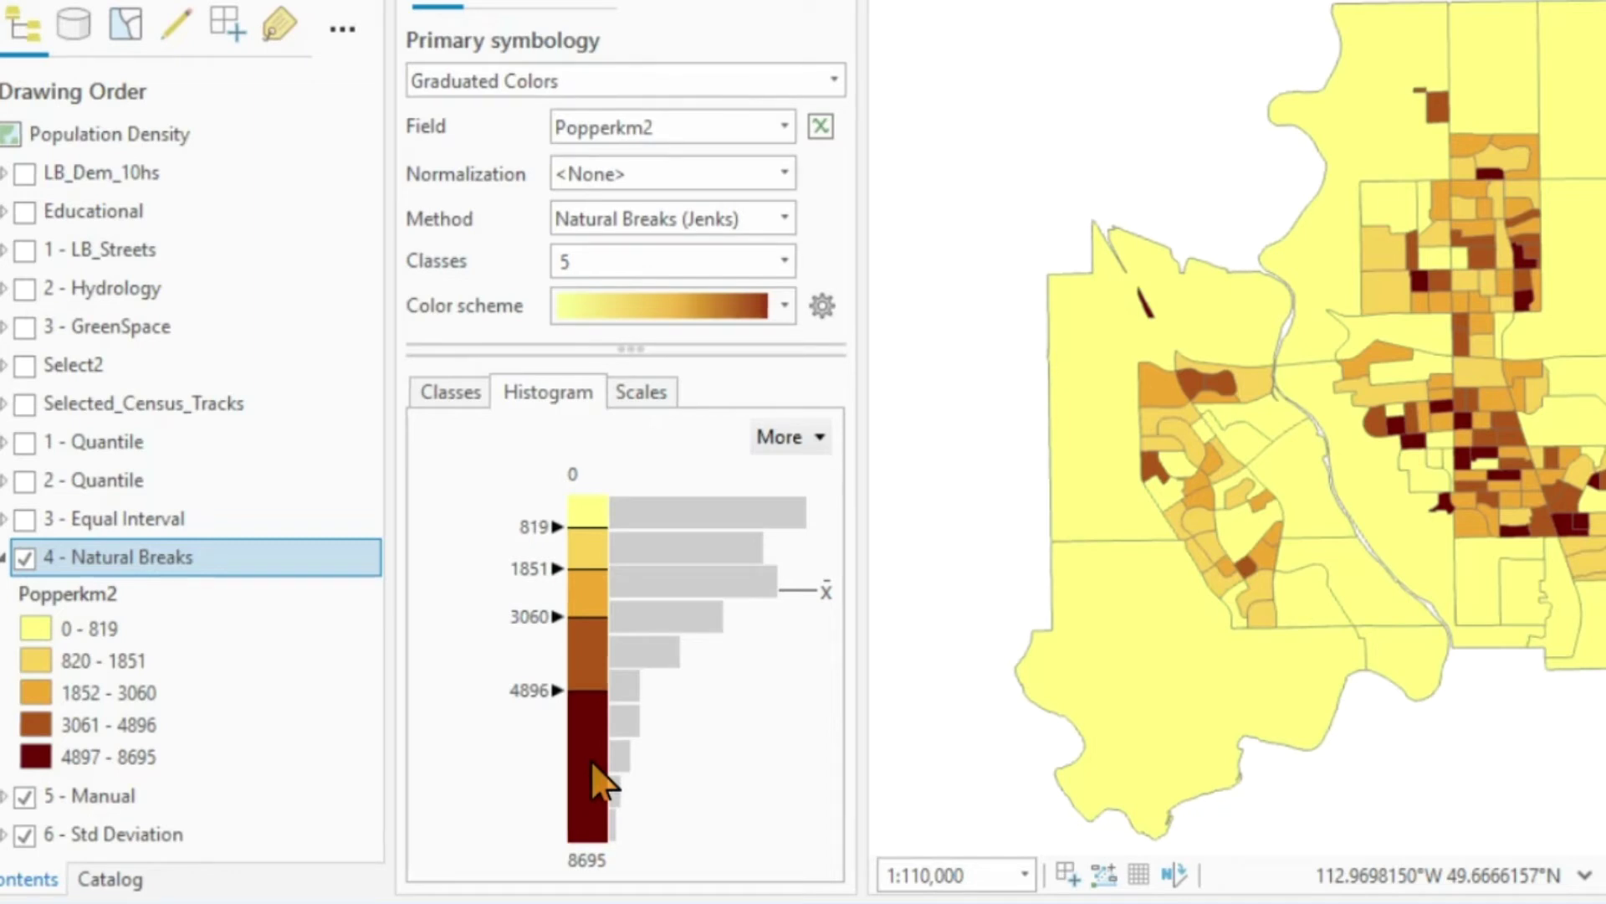
pyautogui.click(25, 558)
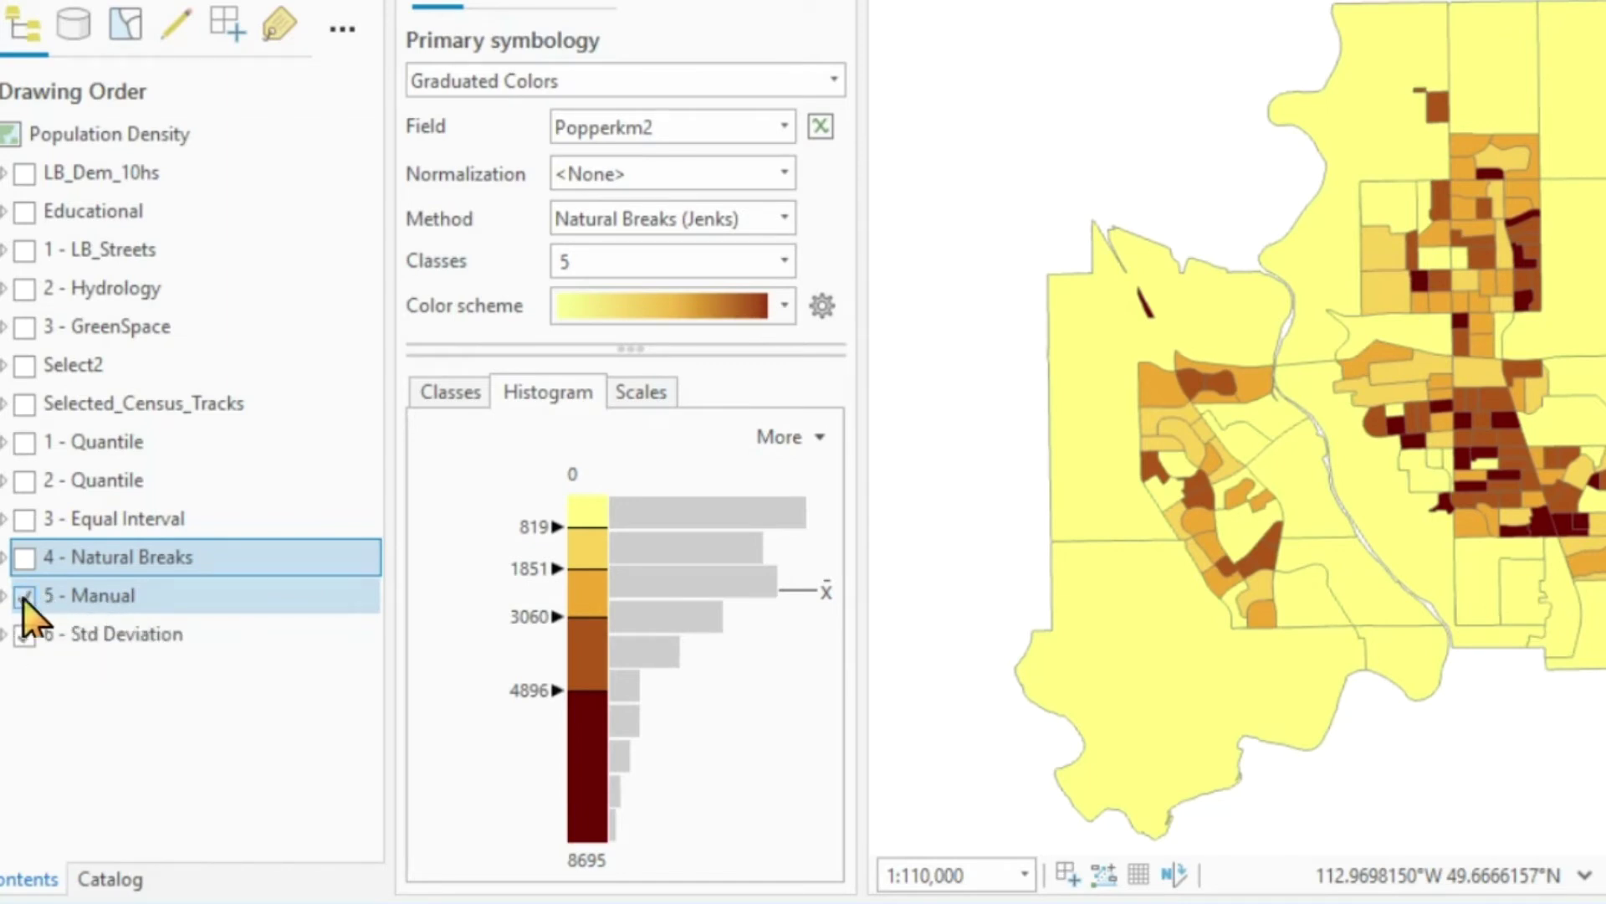
# - Show the 5 - Manual layer's Manual Interval histogram with breaks at 750, 1500, 2500 and 4500
pyautogui.click(3, 595)
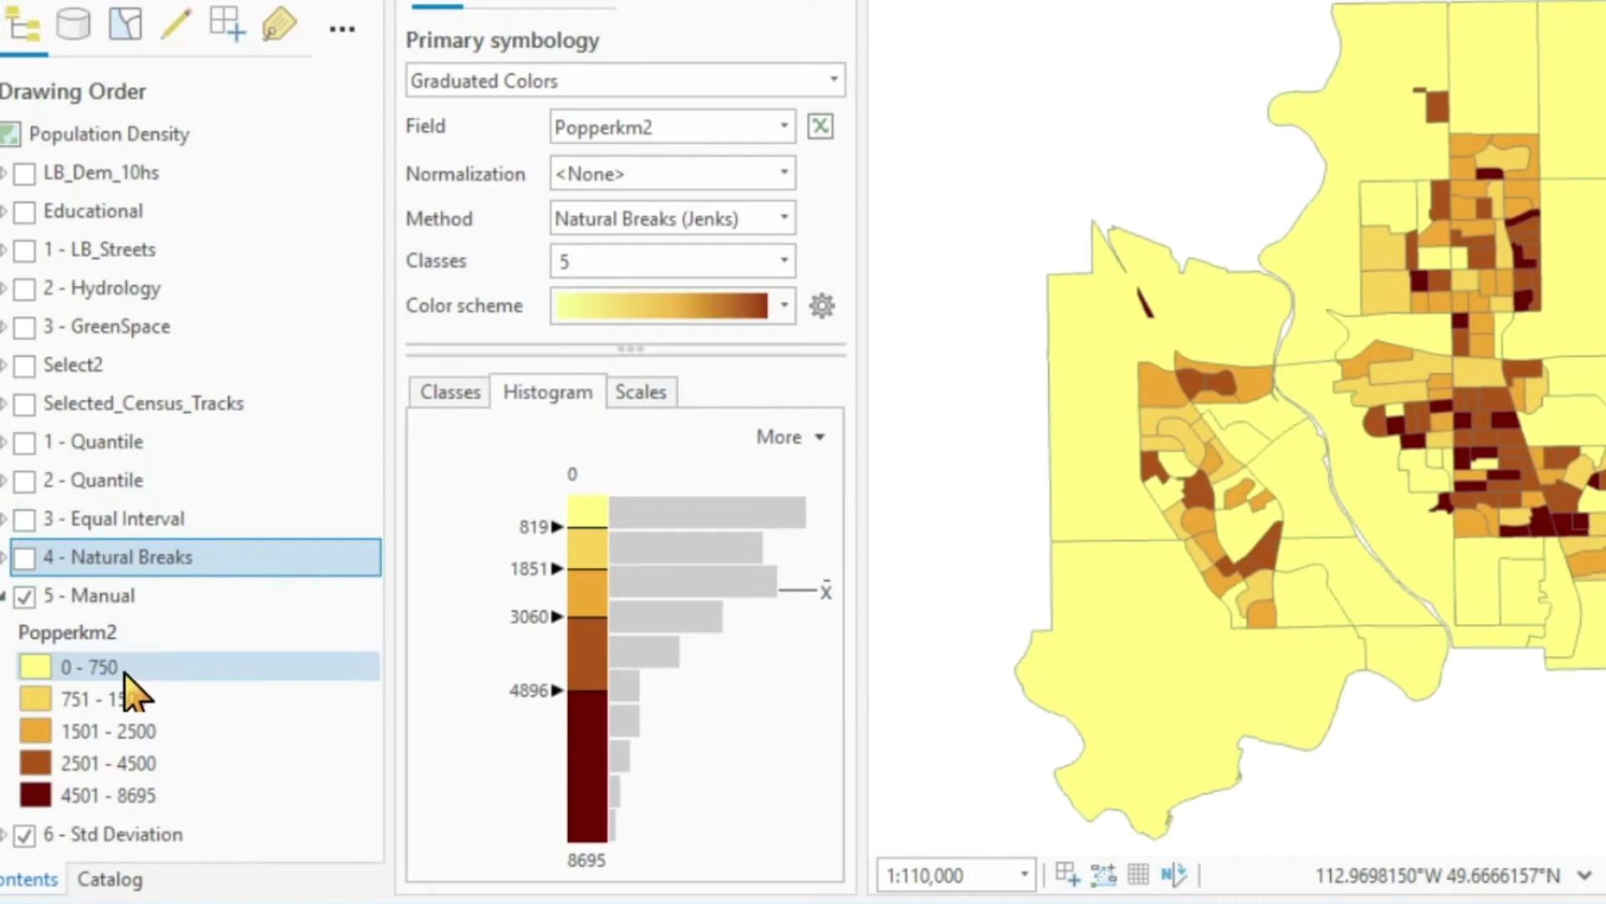
pyautogui.click(84, 596)
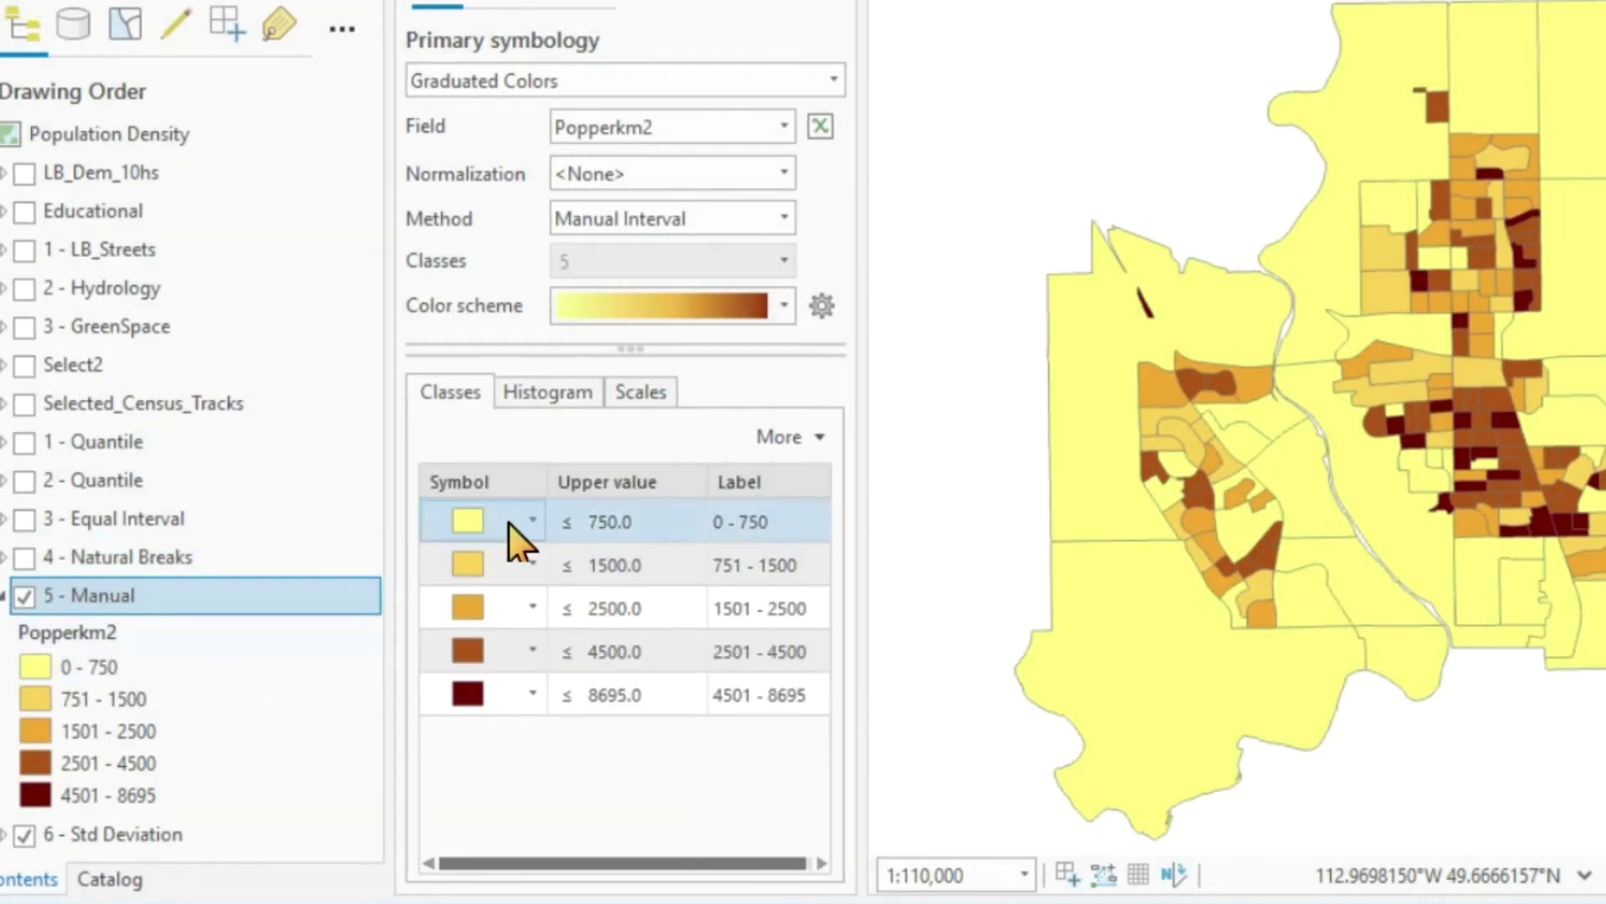
pyautogui.click(545, 398)
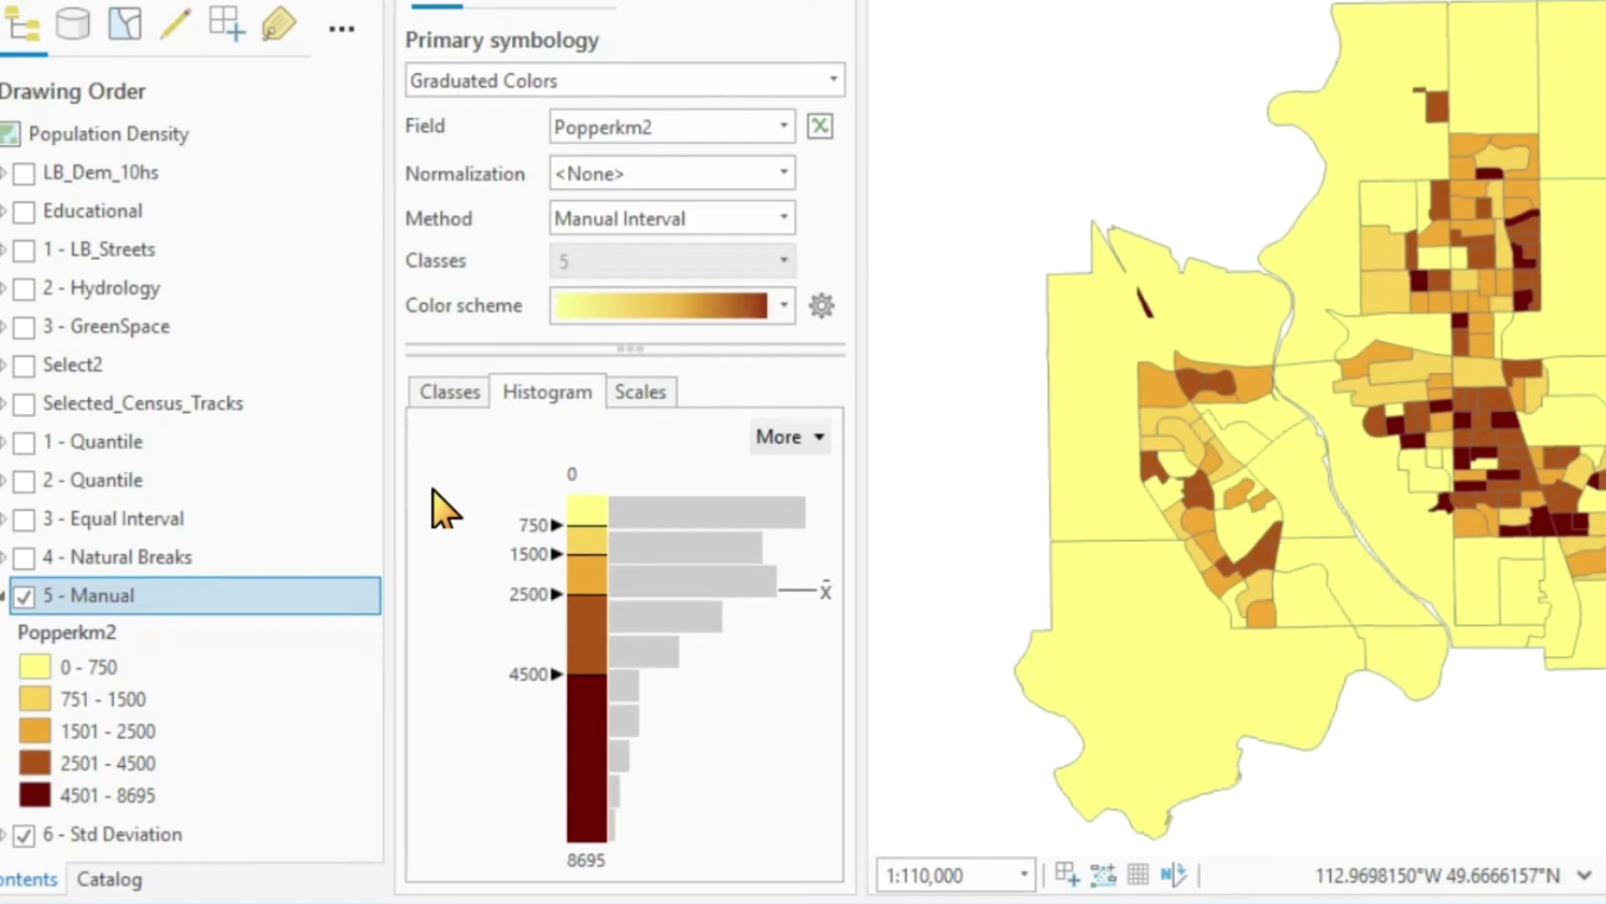
# - Hide 5 - Manual and expand the 6 - Std Deviation legend showing its five Std. Dev. classes
pyautogui.click(25, 599)
pyautogui.click(2, 637)
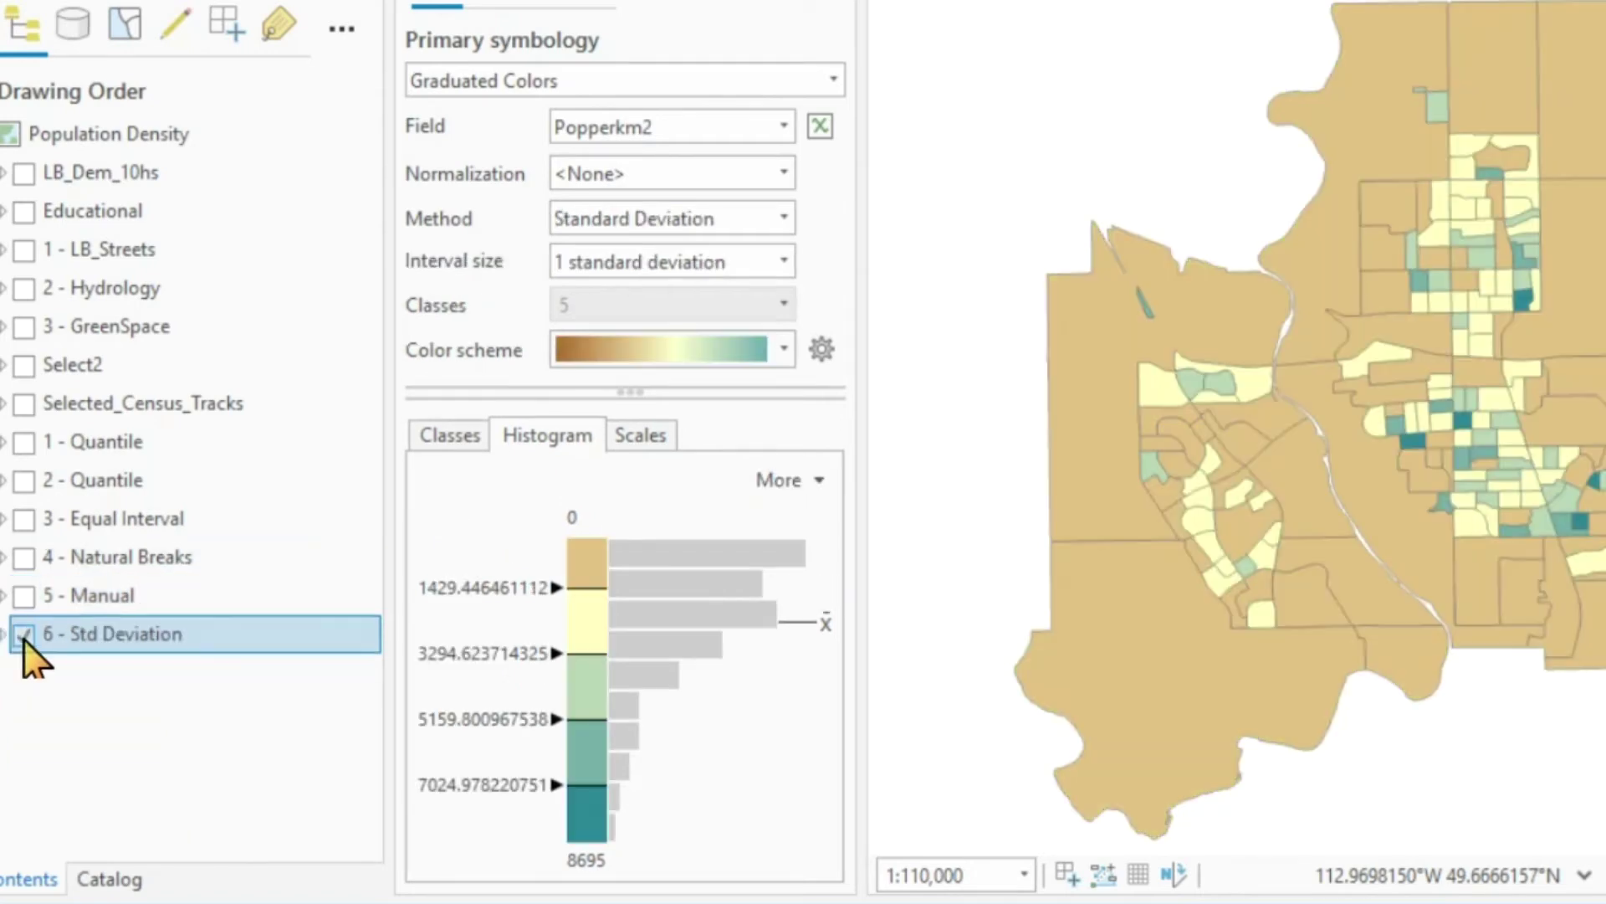
pyautogui.click(3, 635)
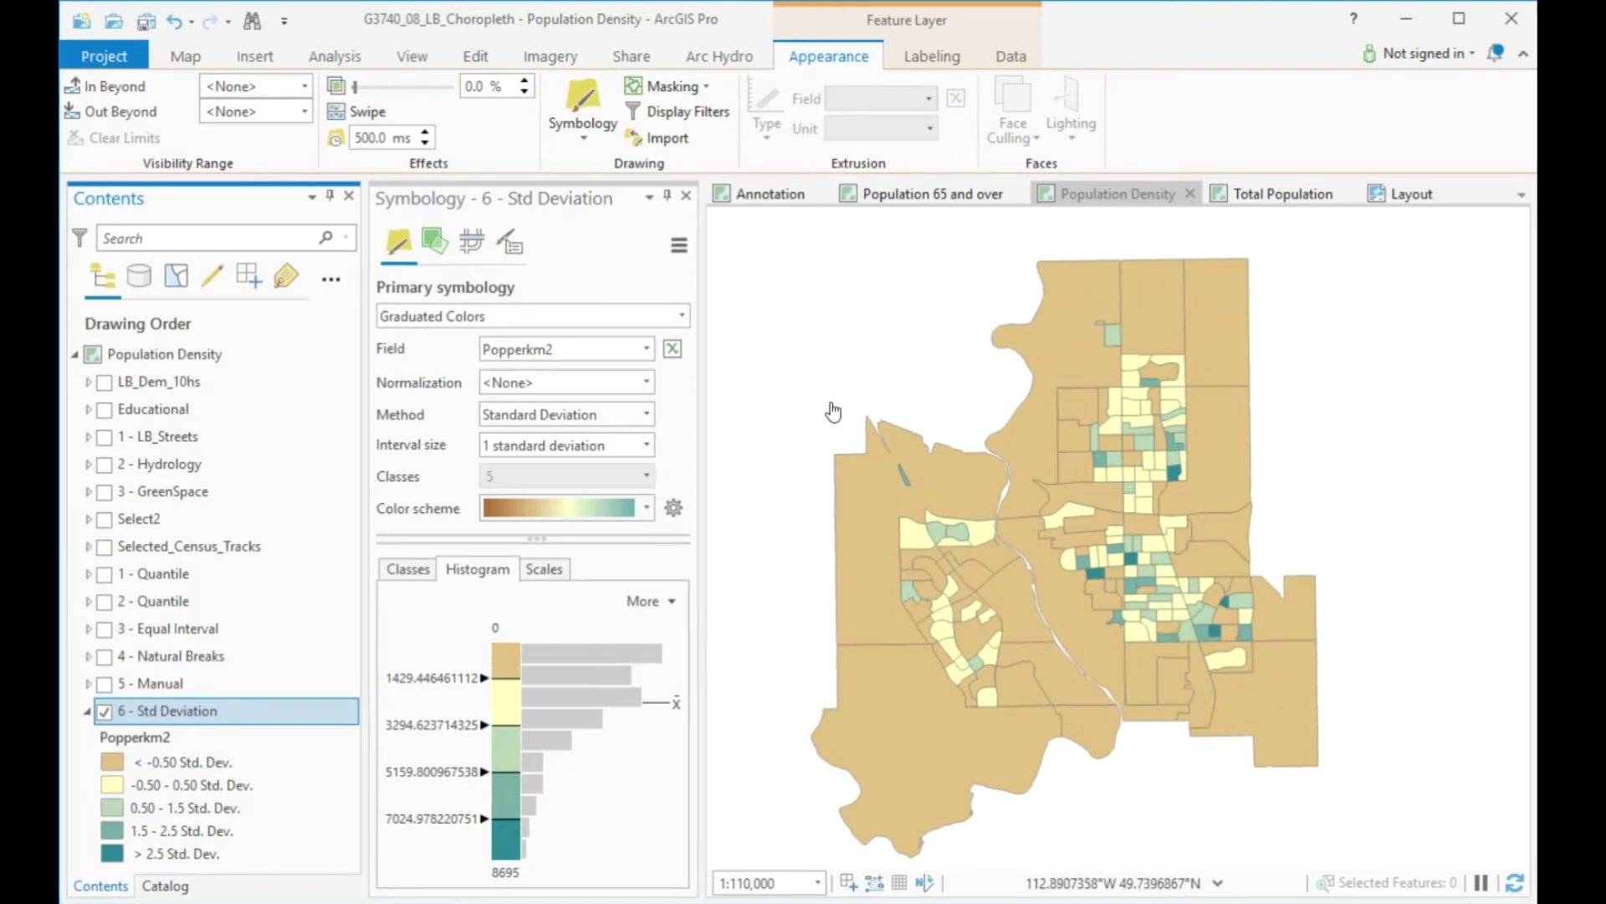
# - Turn 5 - Manual, 4 - Natural Breaks, 3 - Equal Interval and 2 - Quantile back on
pyautogui.click(106, 684)
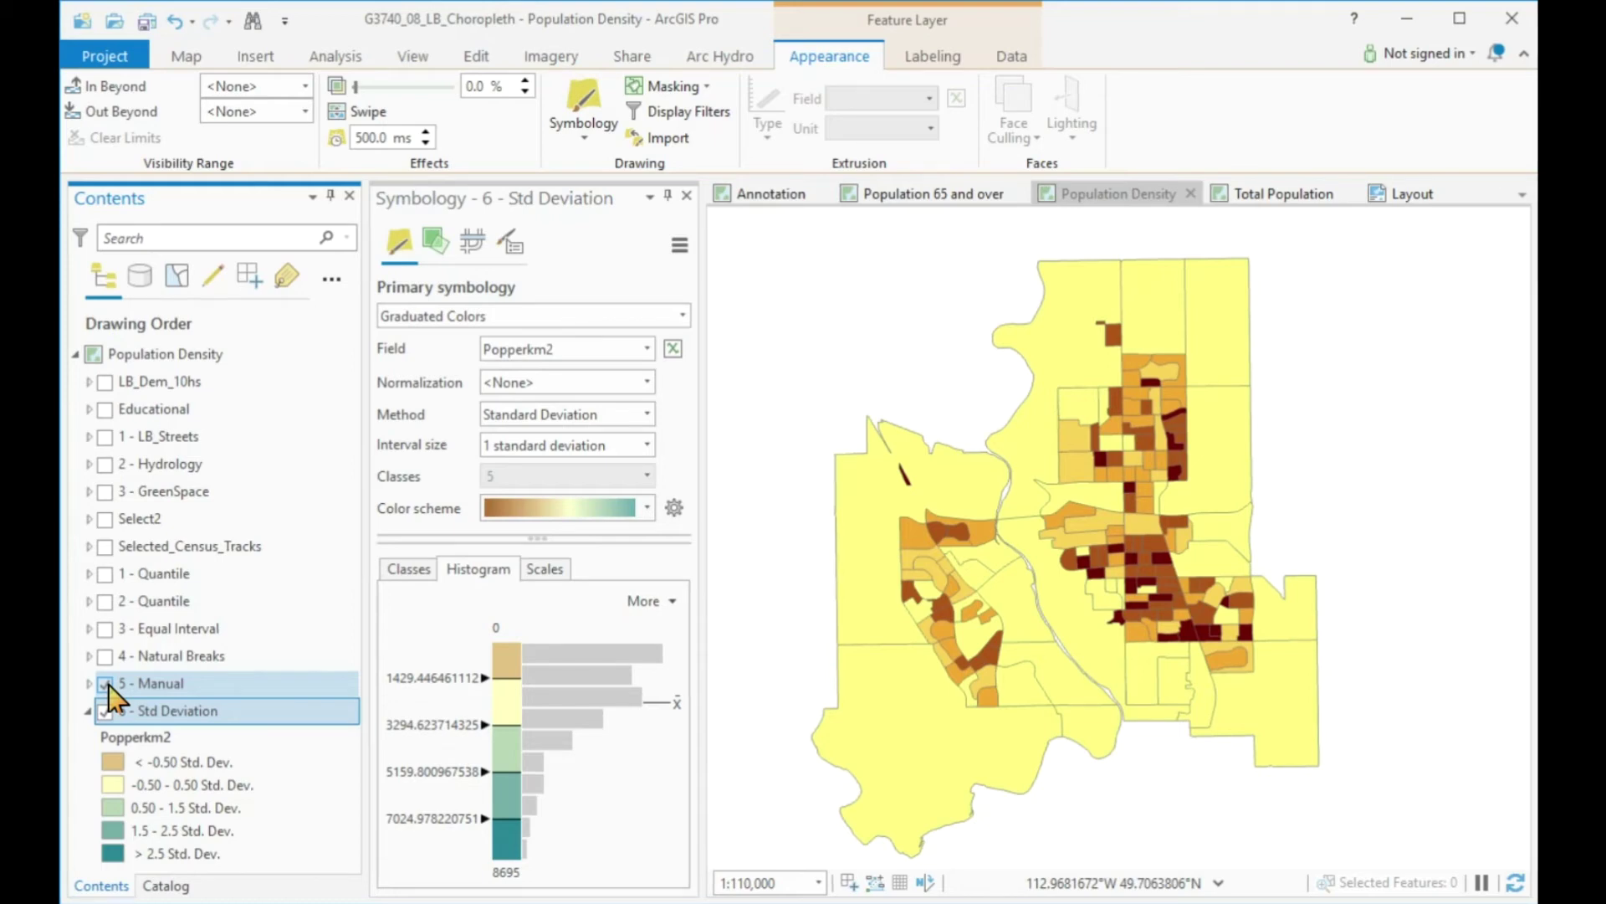
pyautogui.click(105, 656)
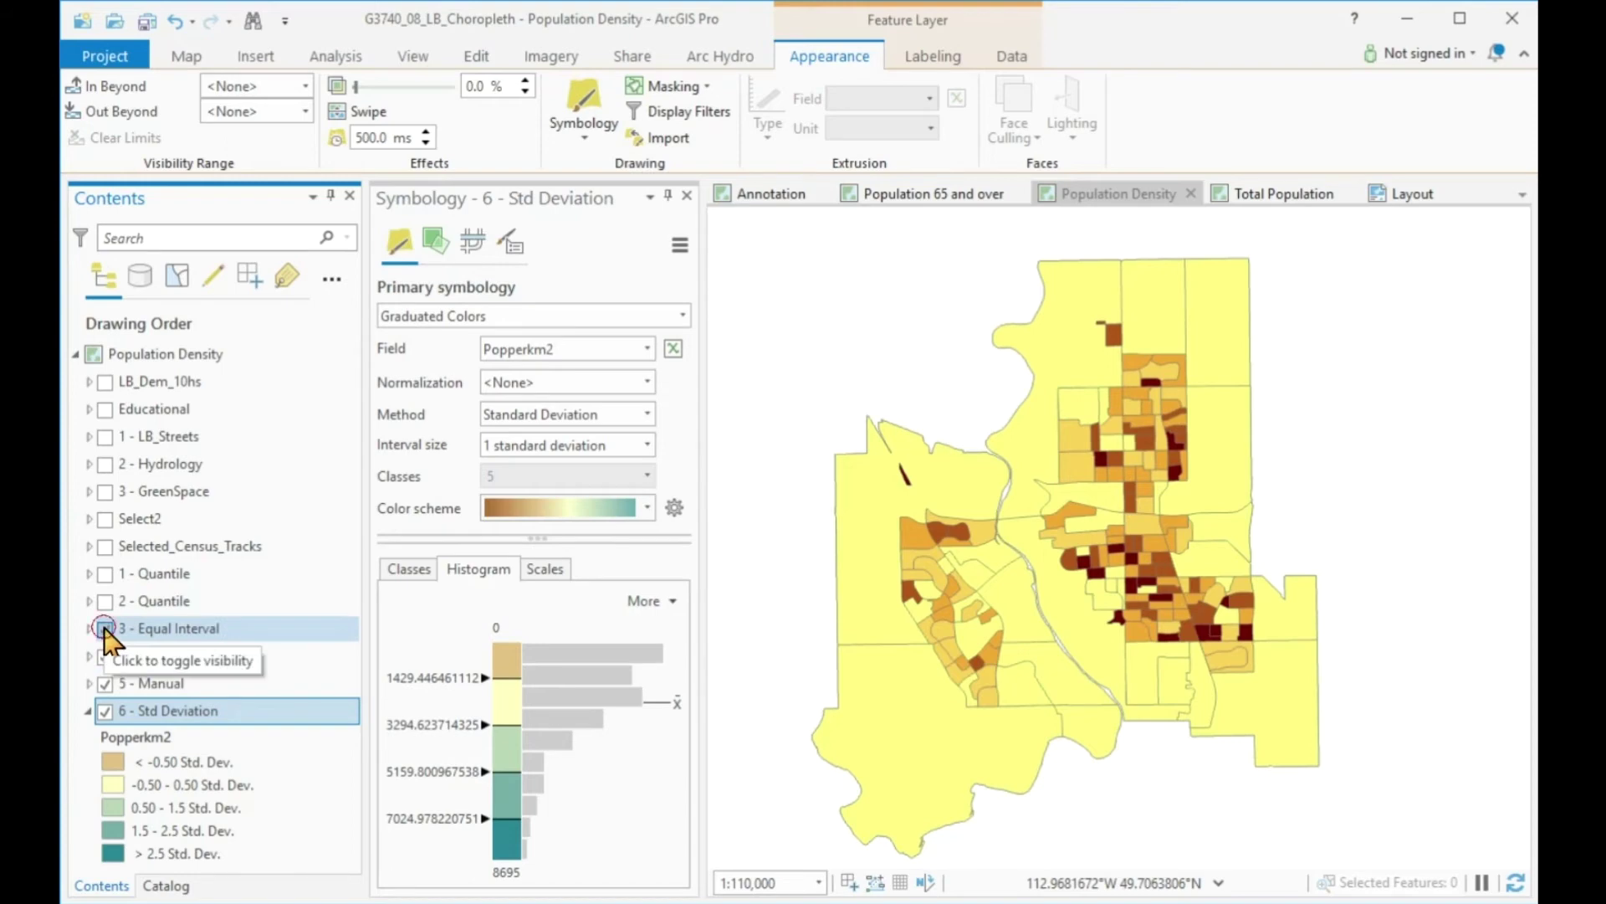
pyautogui.click(104, 628)
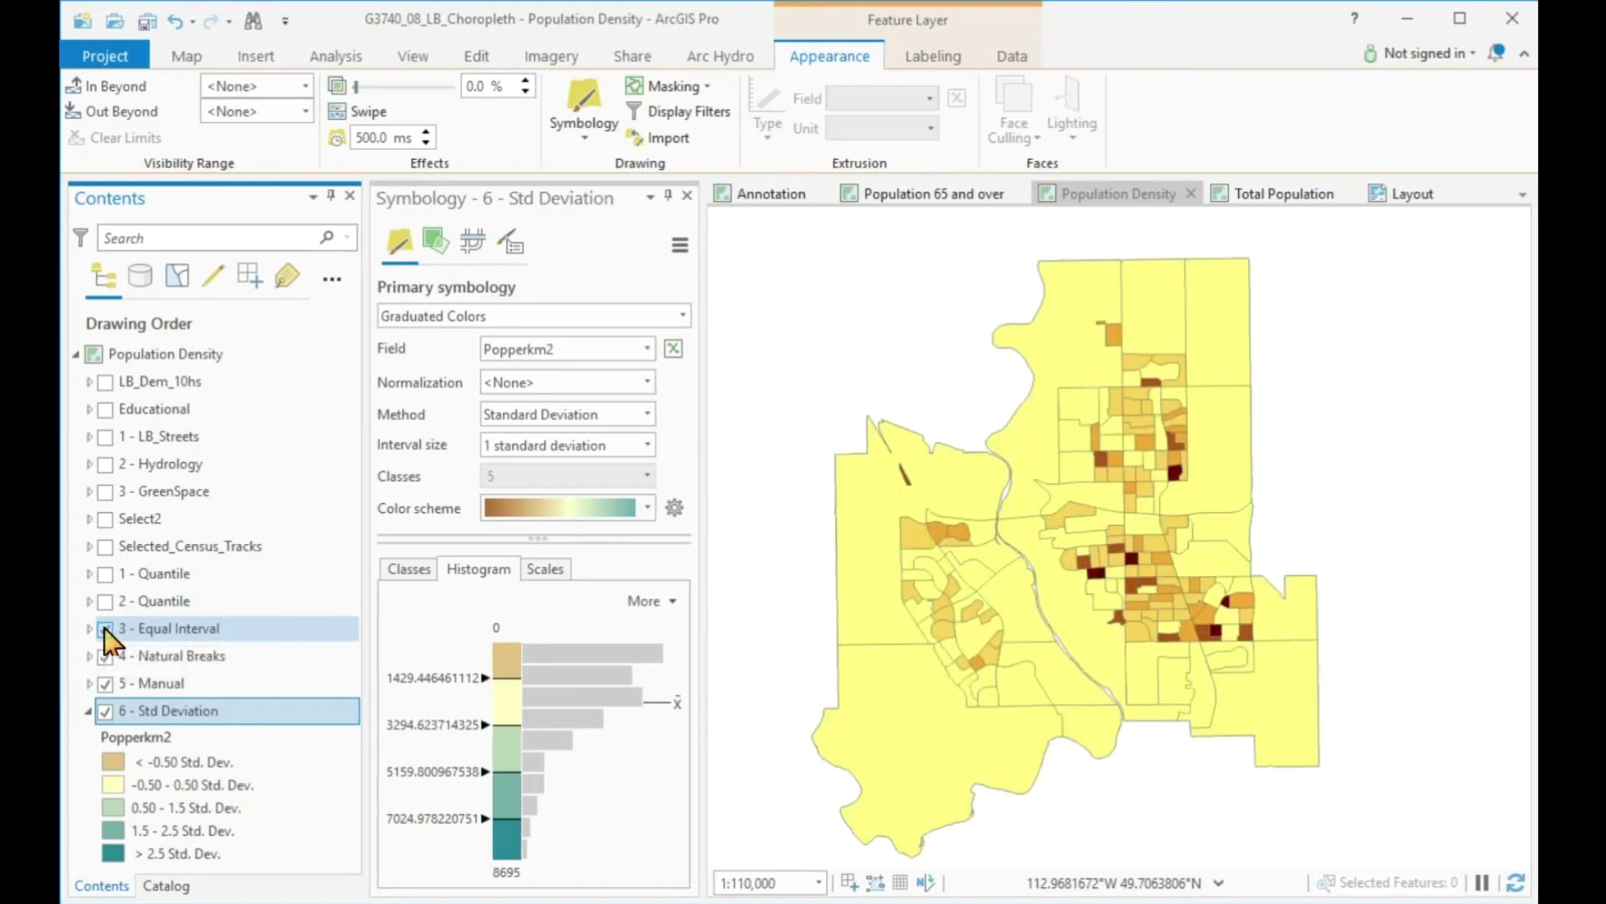
pyautogui.click(104, 601)
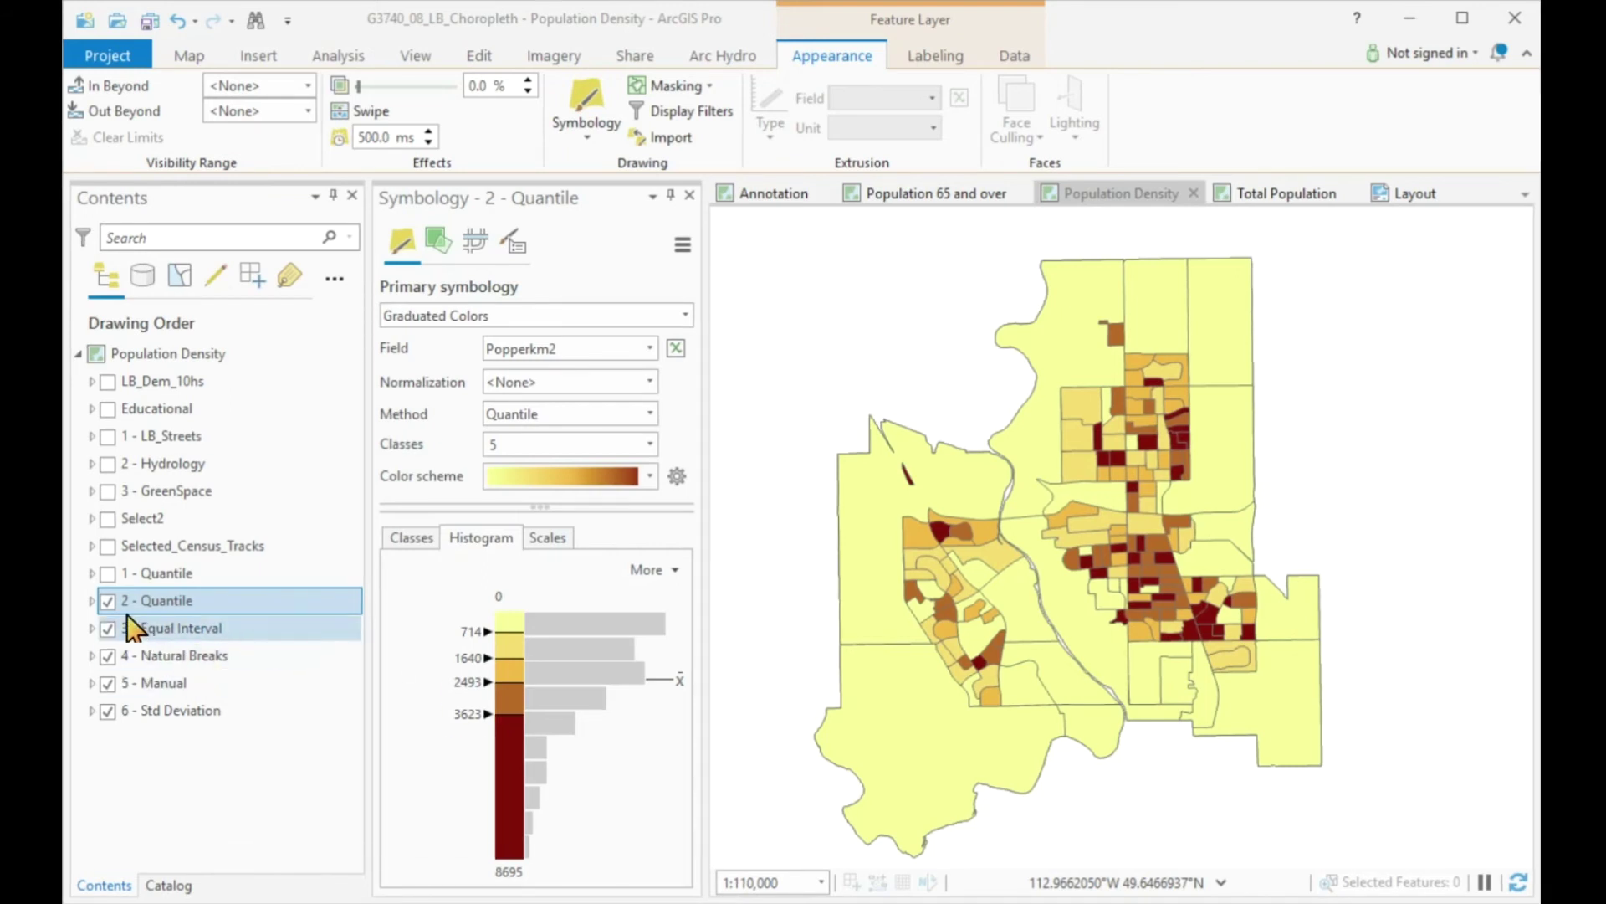
# - Turn off 2 - Quantile to reveal the Equal Interval choropleth beneath
pyautogui.click(108, 601)
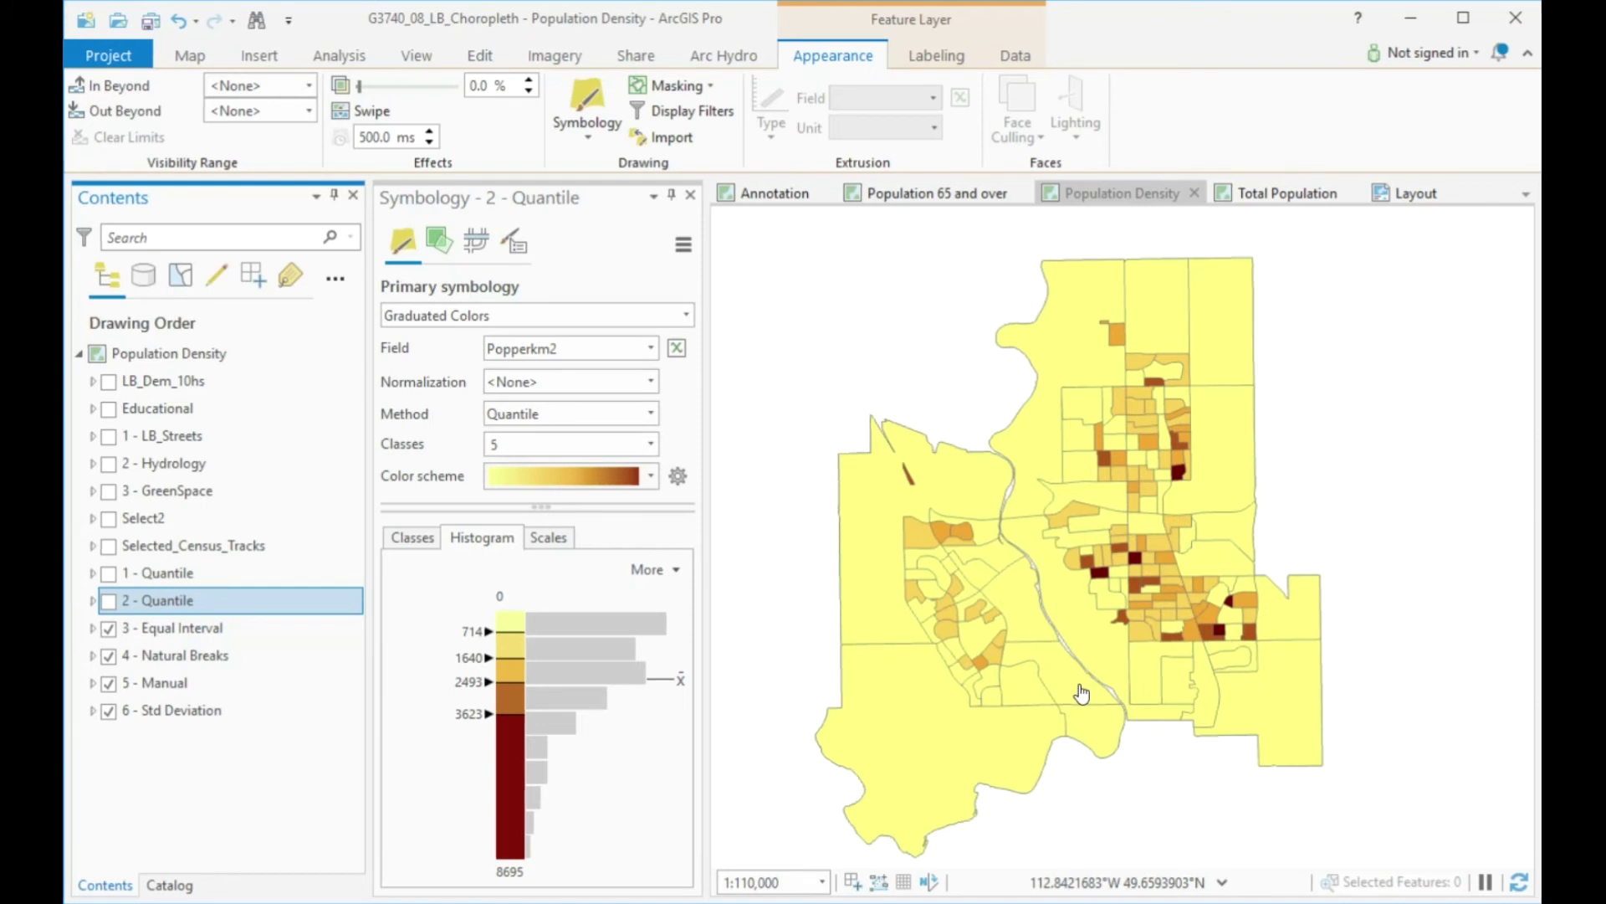
# - Create a histogram chart of Popperkm2 for the 3 - Equal Interval layer
pyautogui.rightClick(180, 636)
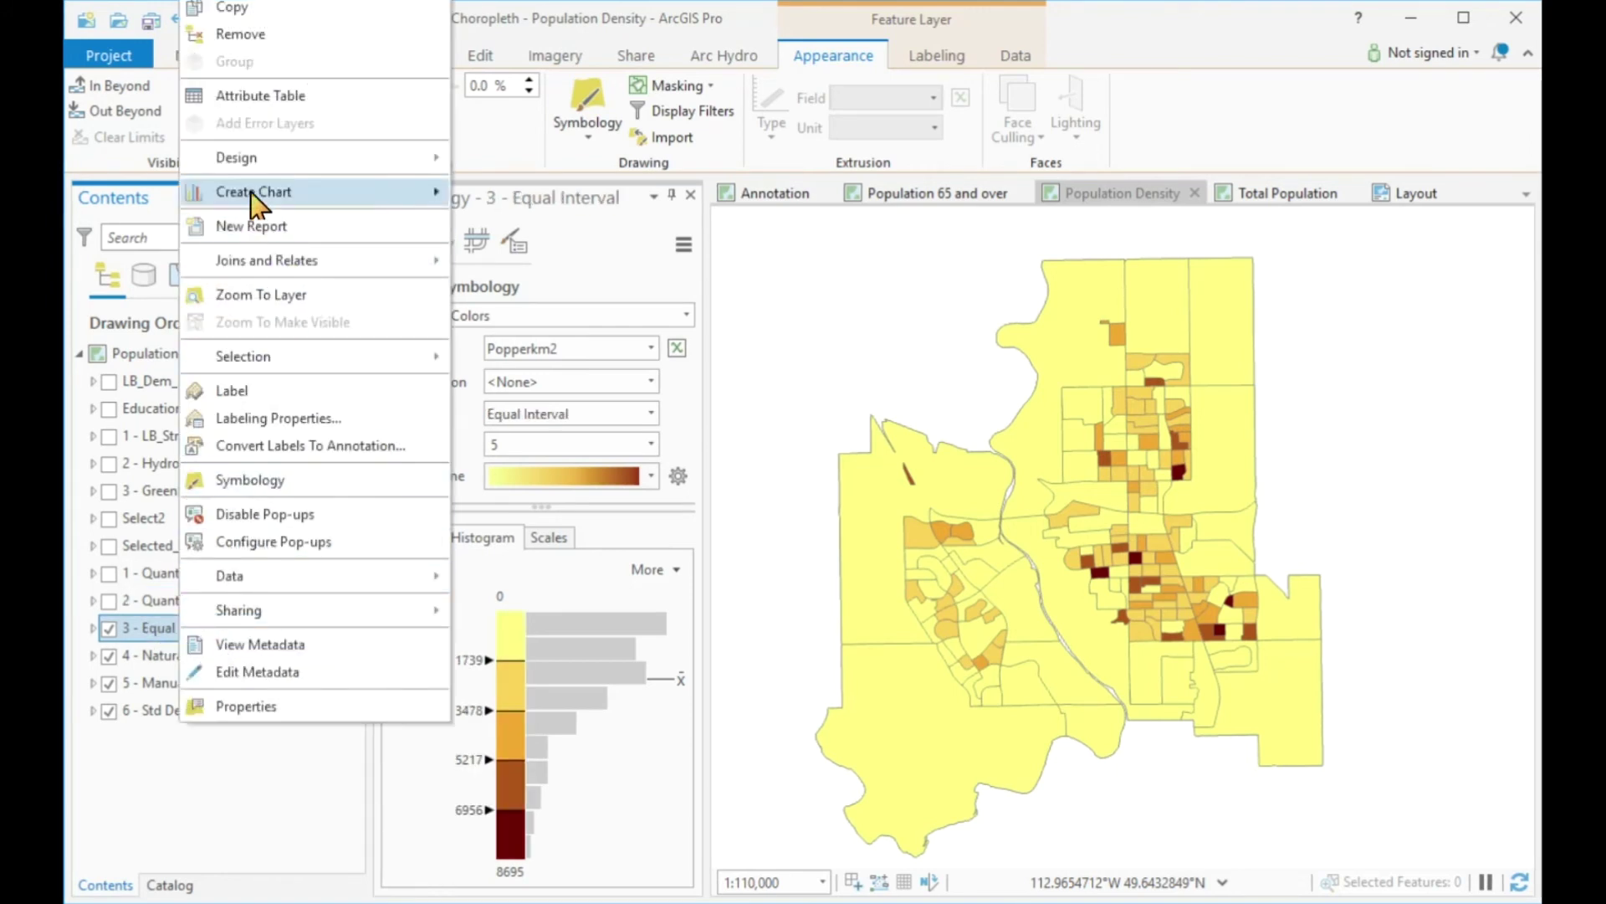
pyautogui.moveTo(257, 195)
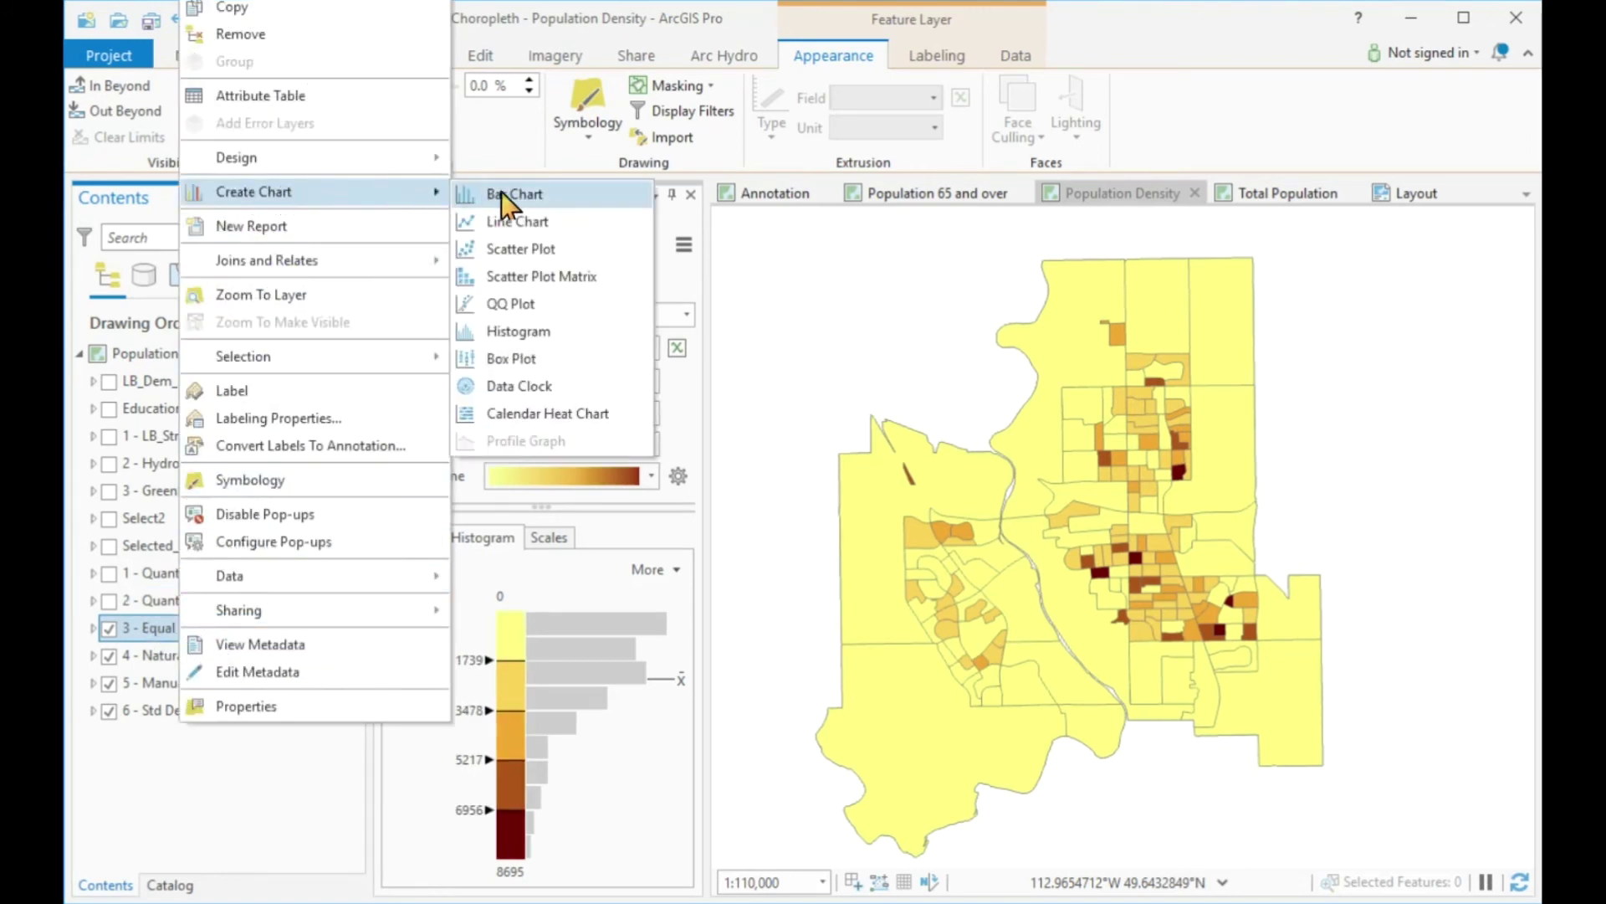
pyautogui.click(529, 333)
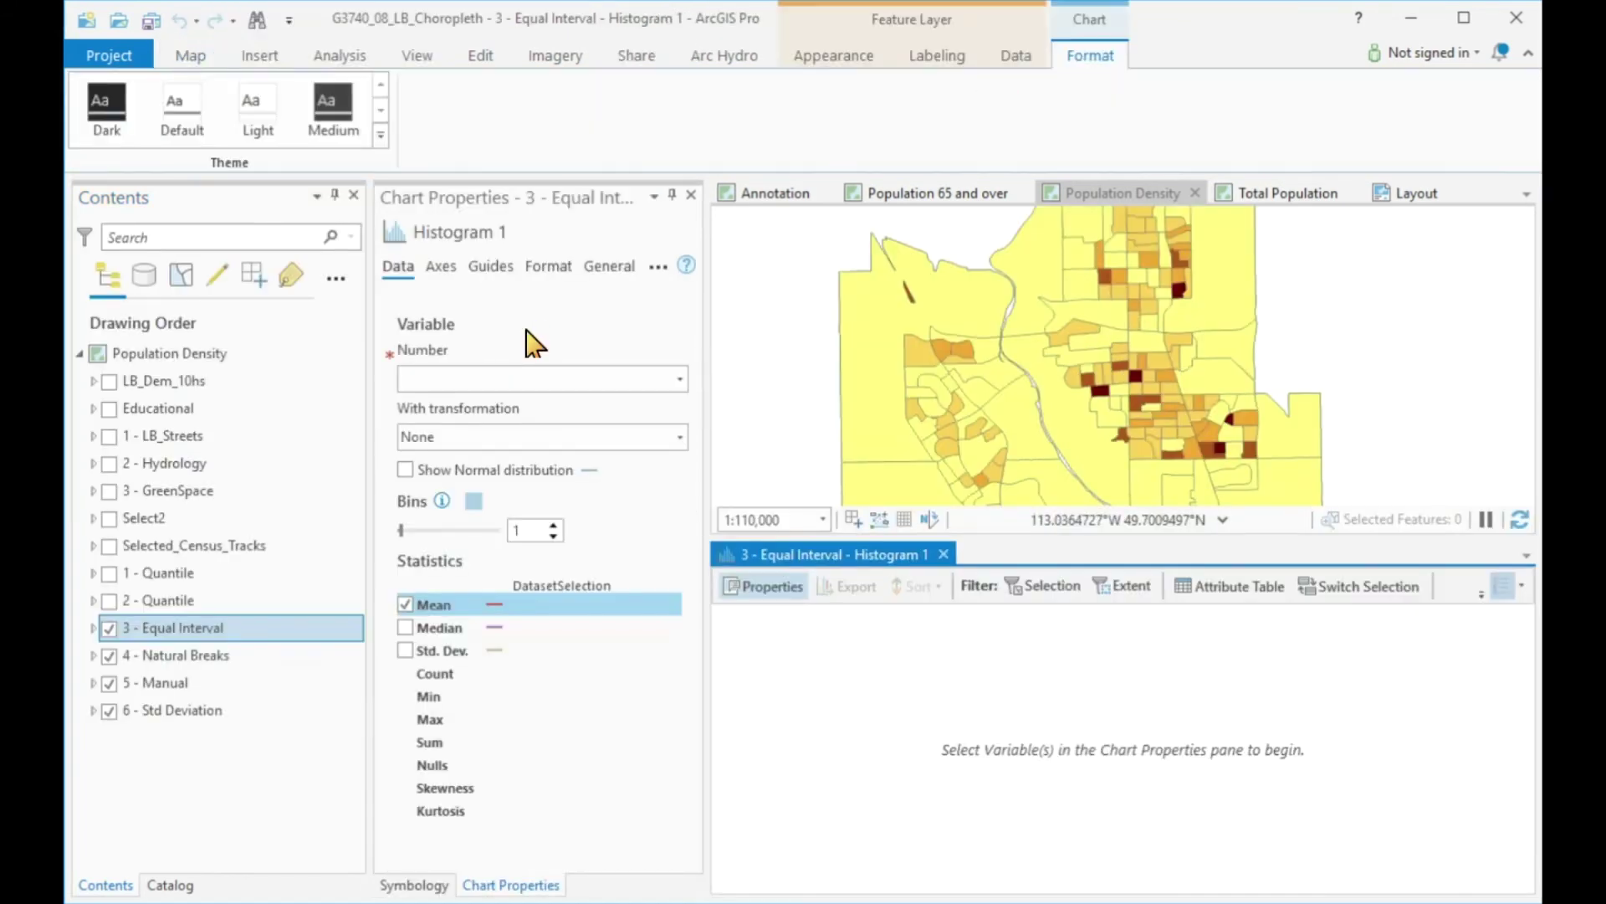
pyautogui.click(679, 378)
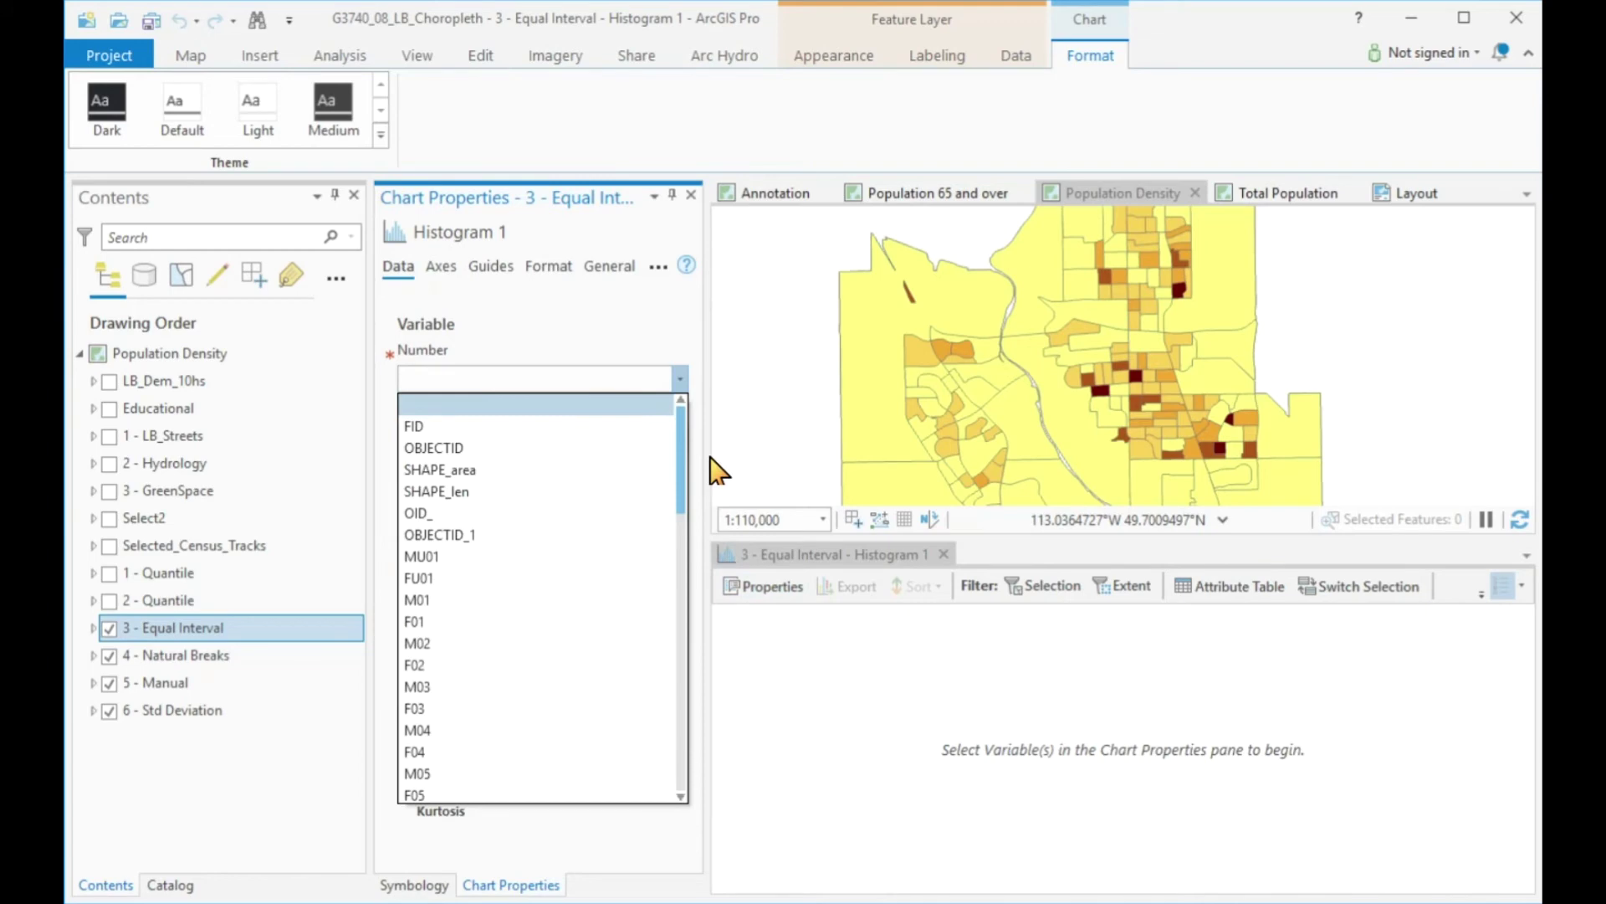
pyautogui.moveTo(681, 466); pyautogui.dragTo(681, 681)
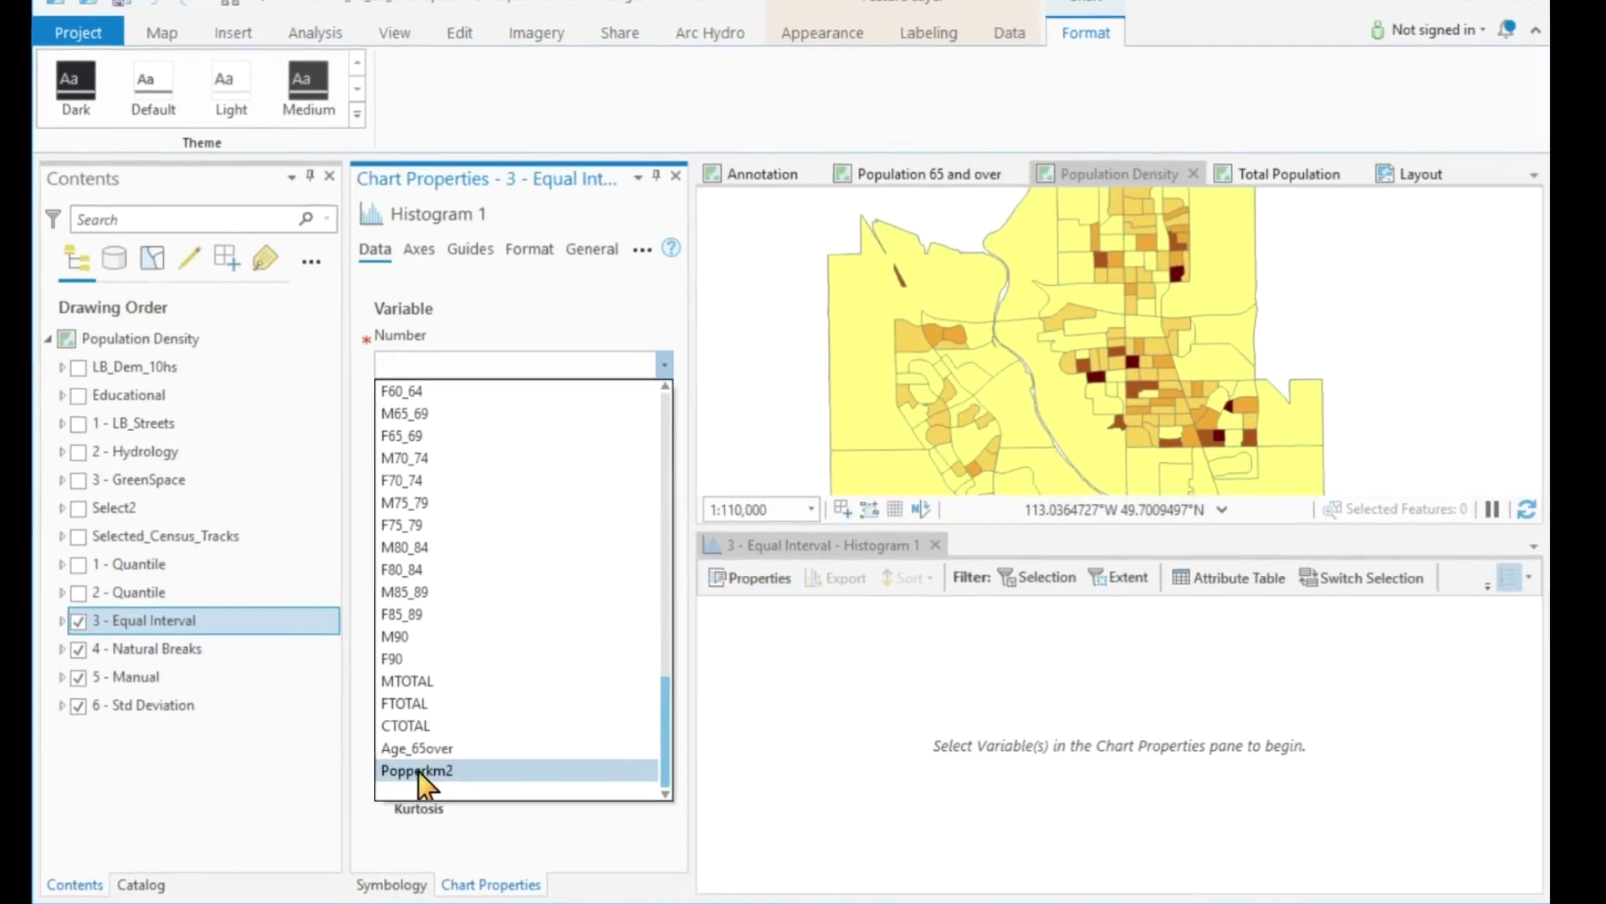
pyautogui.click(418, 770)
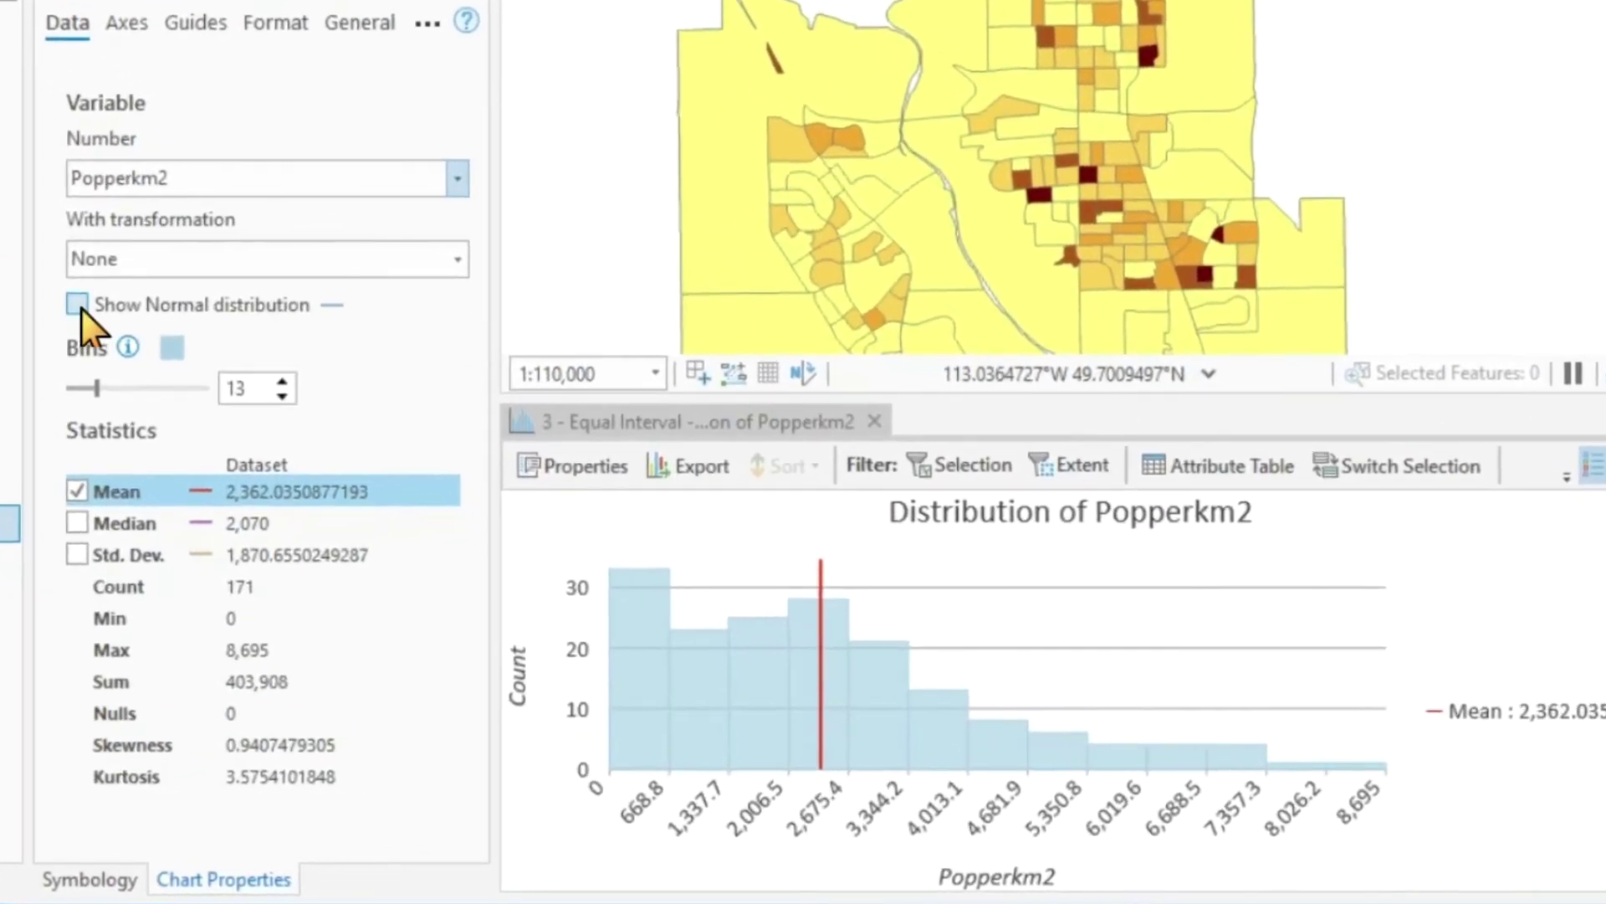
# - Add the normal distribution curve, median and standard deviation lines, then read the bar counts
pyautogui.click(77, 305)
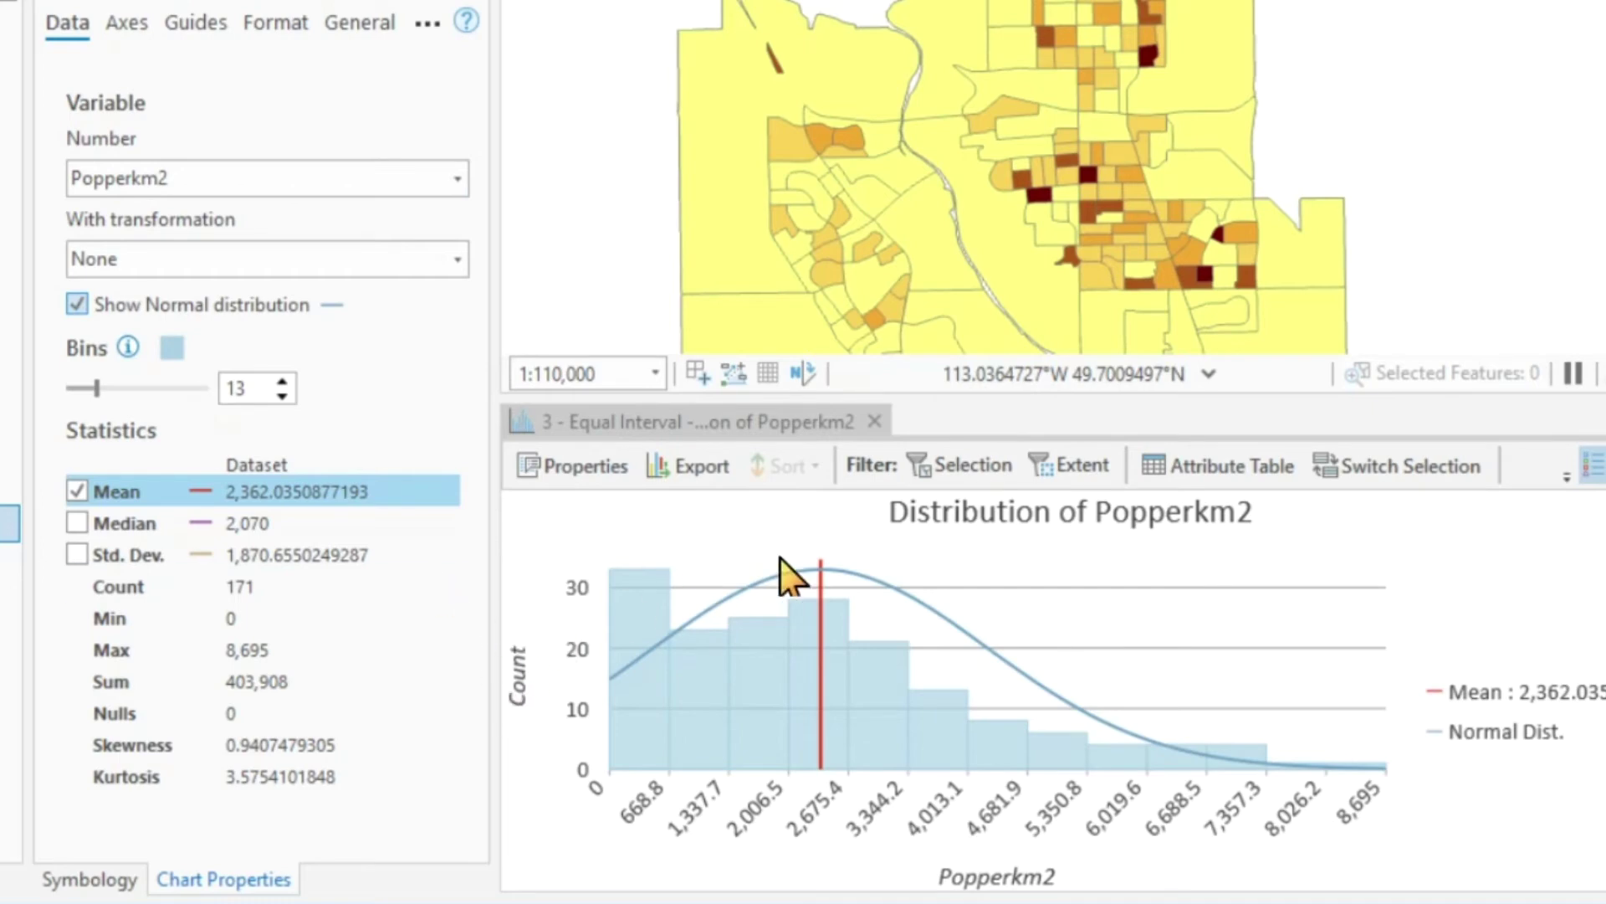
pyautogui.click(77, 523)
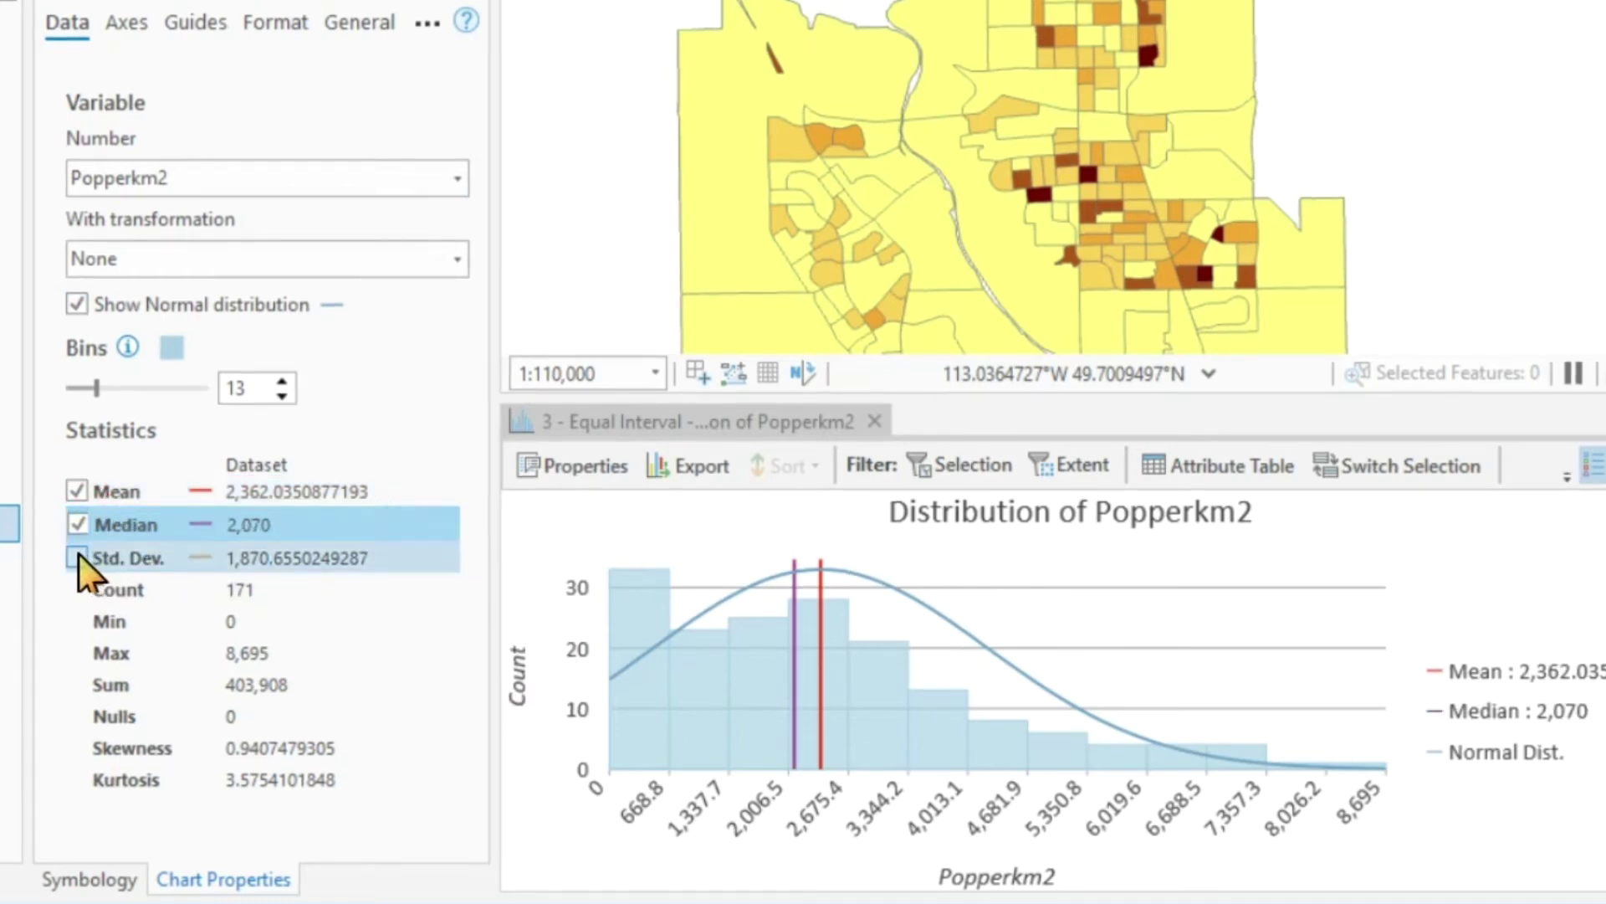
pyautogui.click(78, 557)
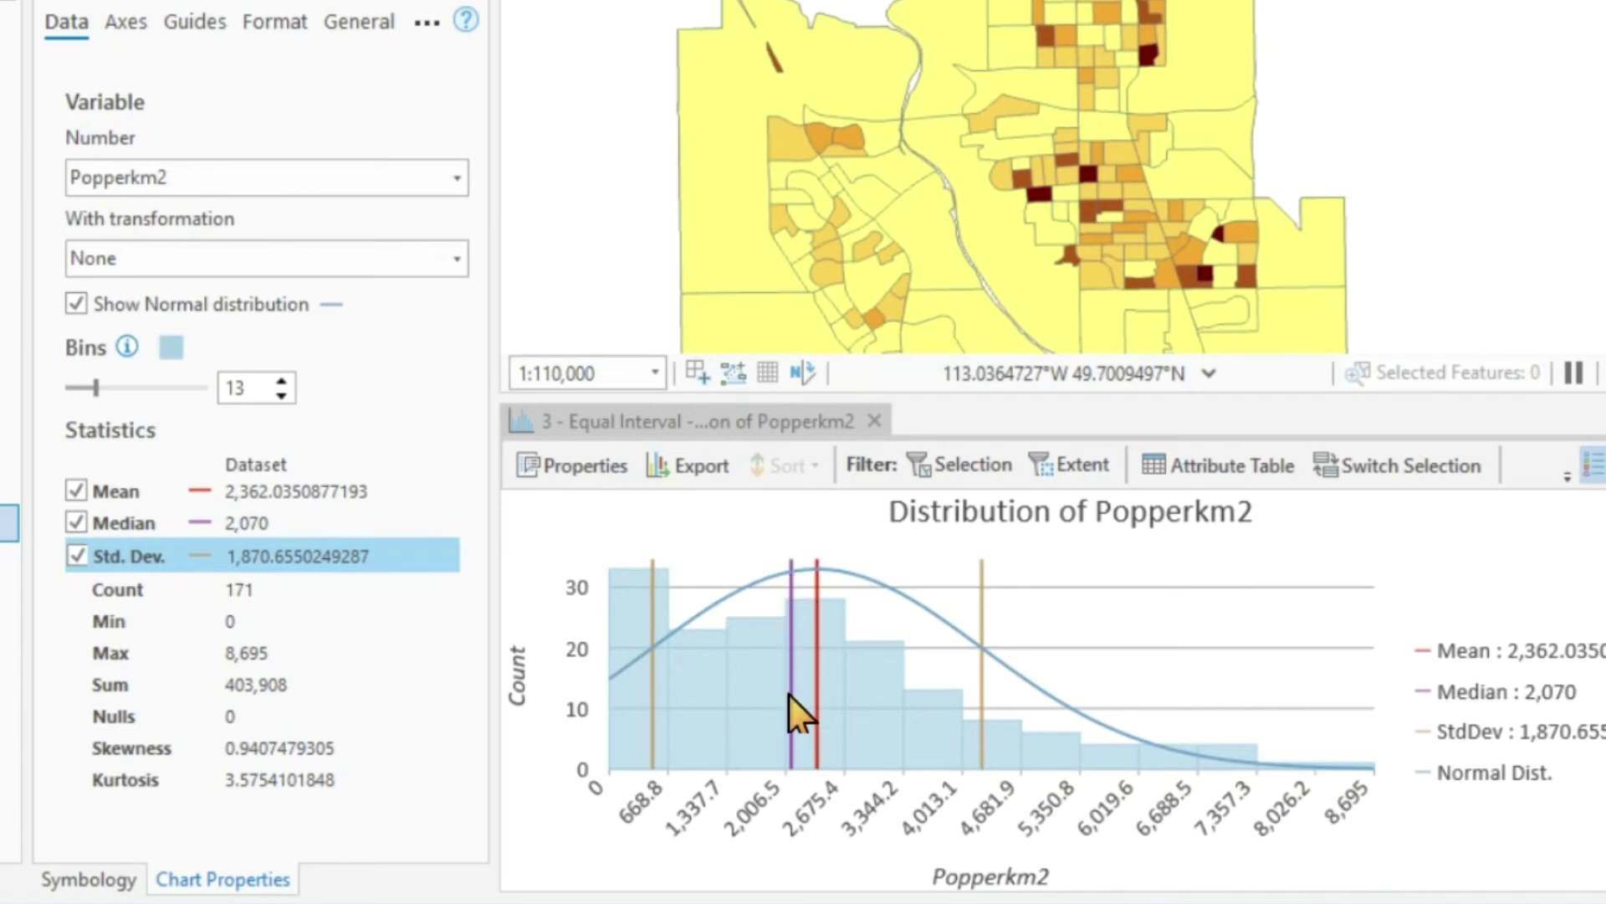
pyautogui.moveTo(794, 691)
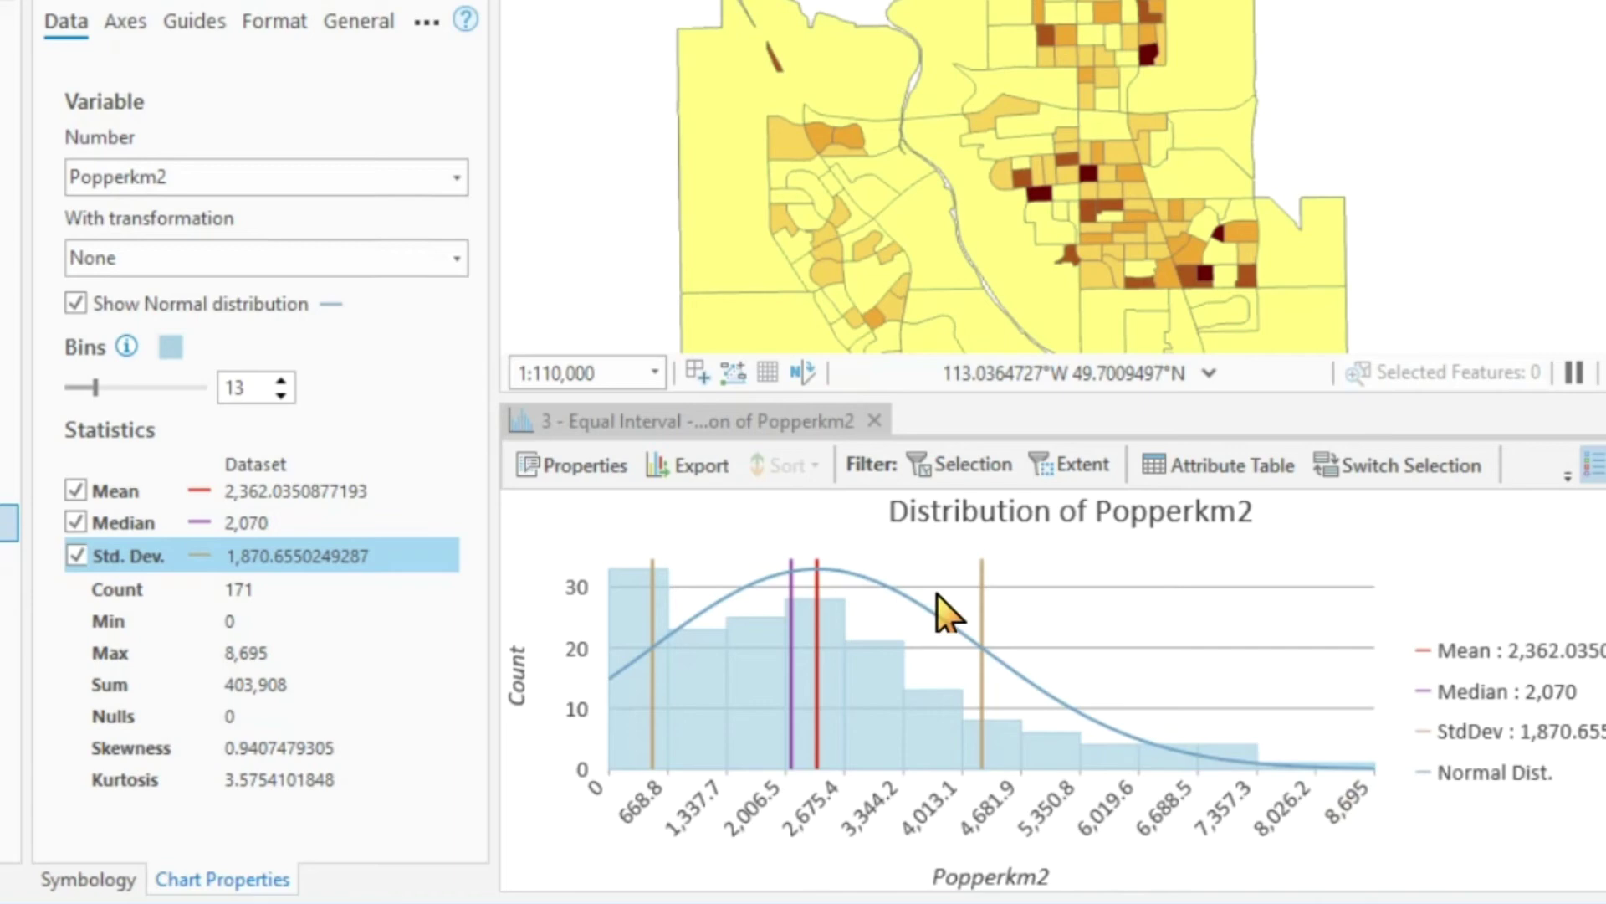
pyautogui.moveTo(816, 560)
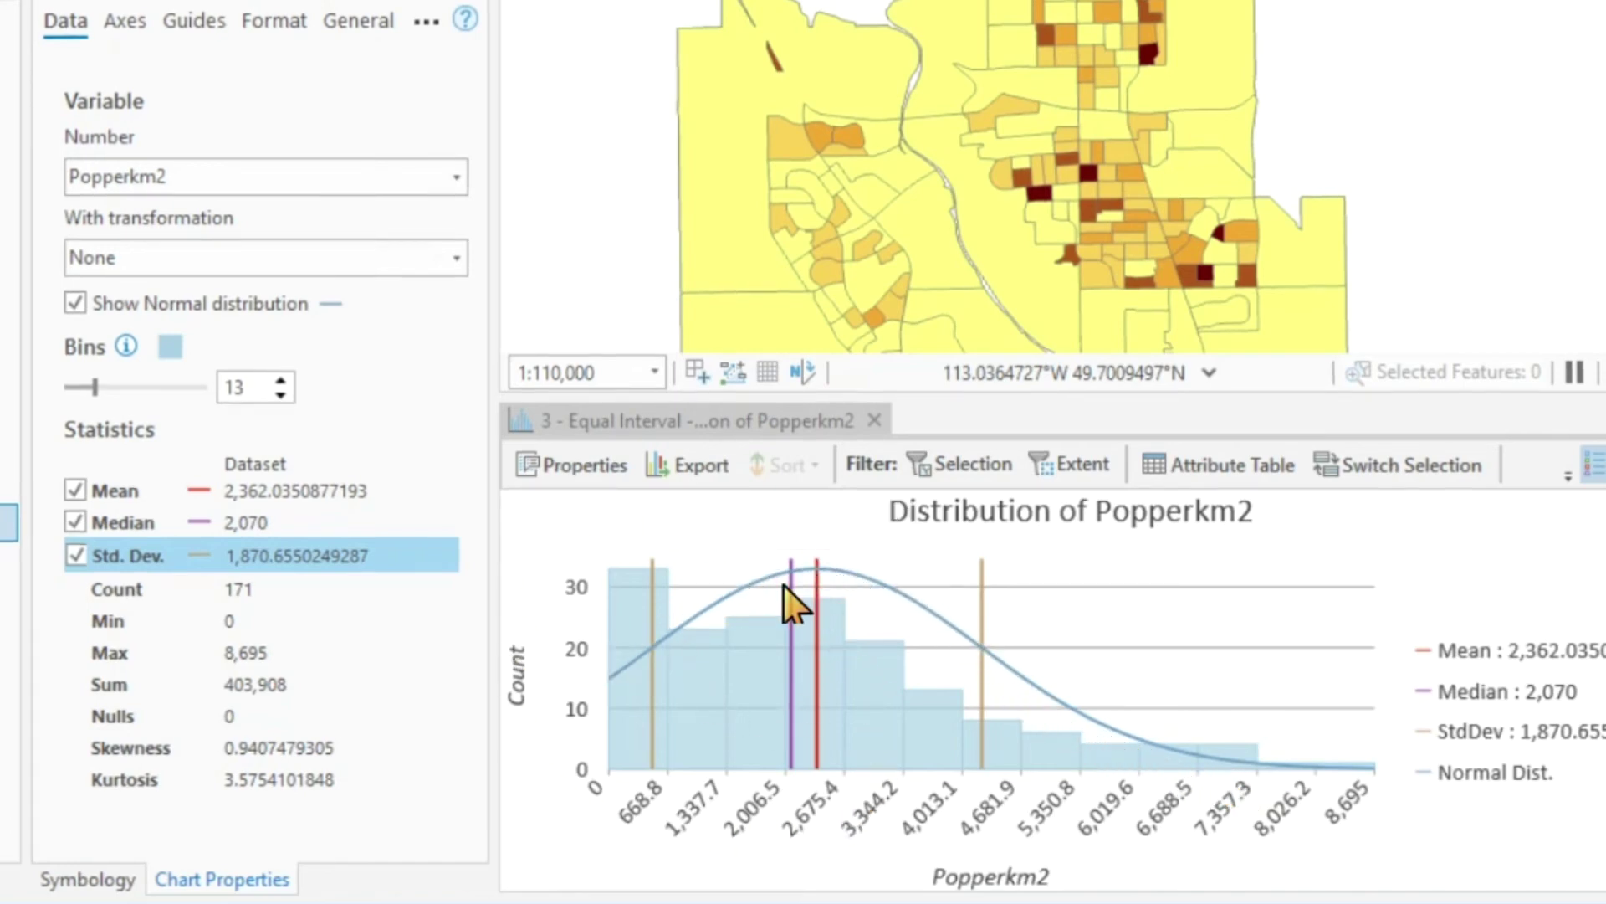
pyautogui.moveTo(642, 748)
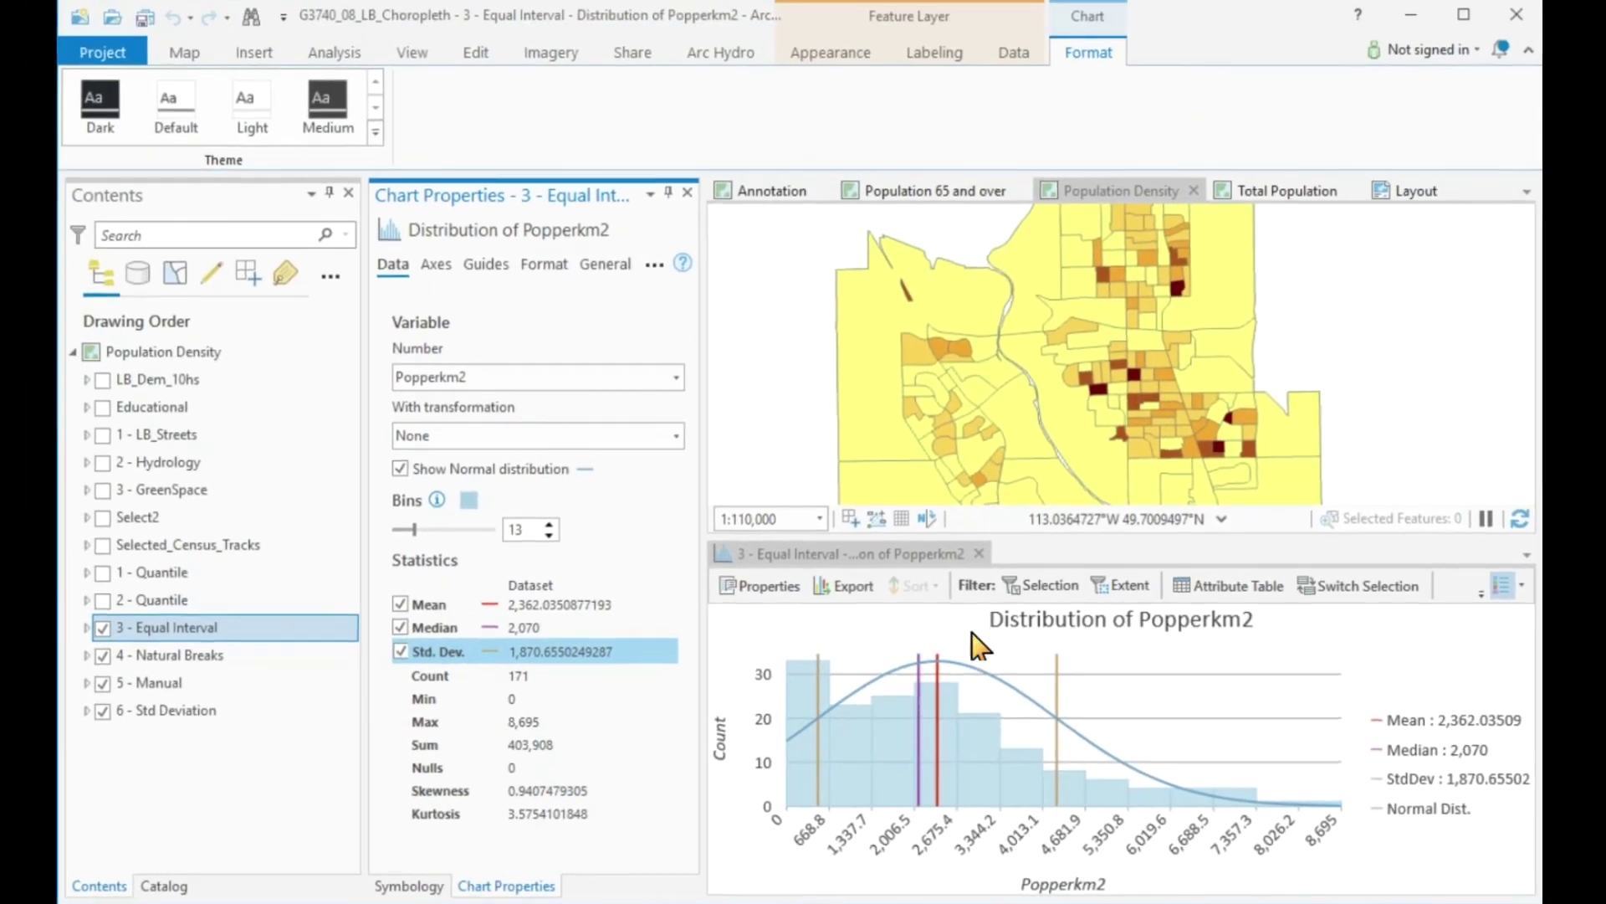
pyautogui.click(931, 517)
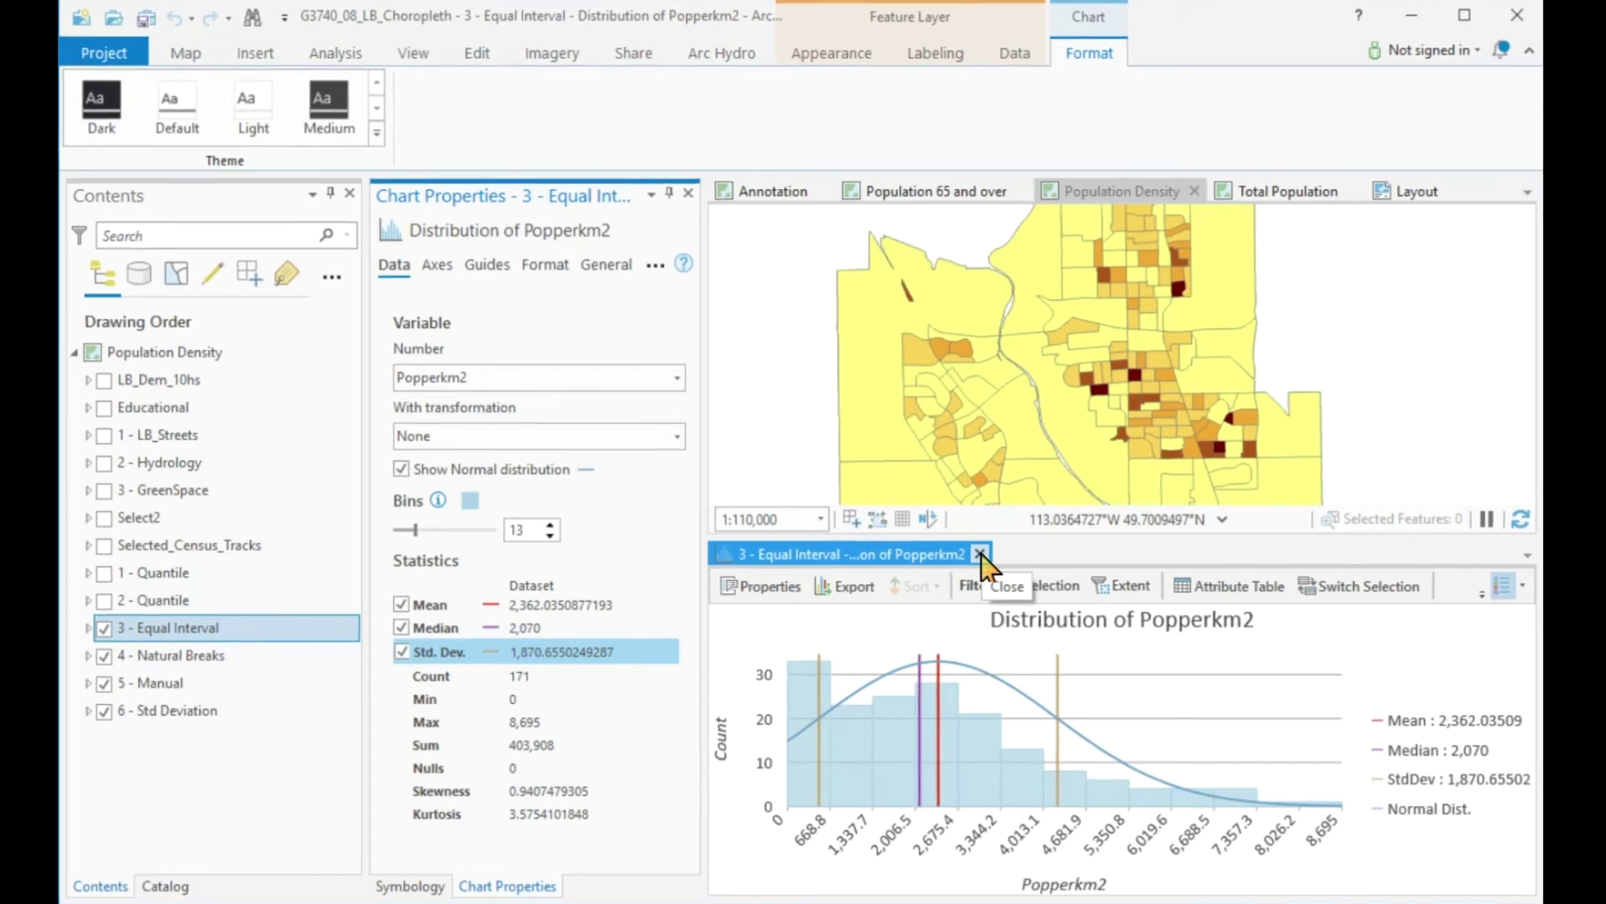
# - Close the histogram and make a QQ plot of Popperkm2 against normal for 3 - Equal Interval
pyautogui.click(979, 554)
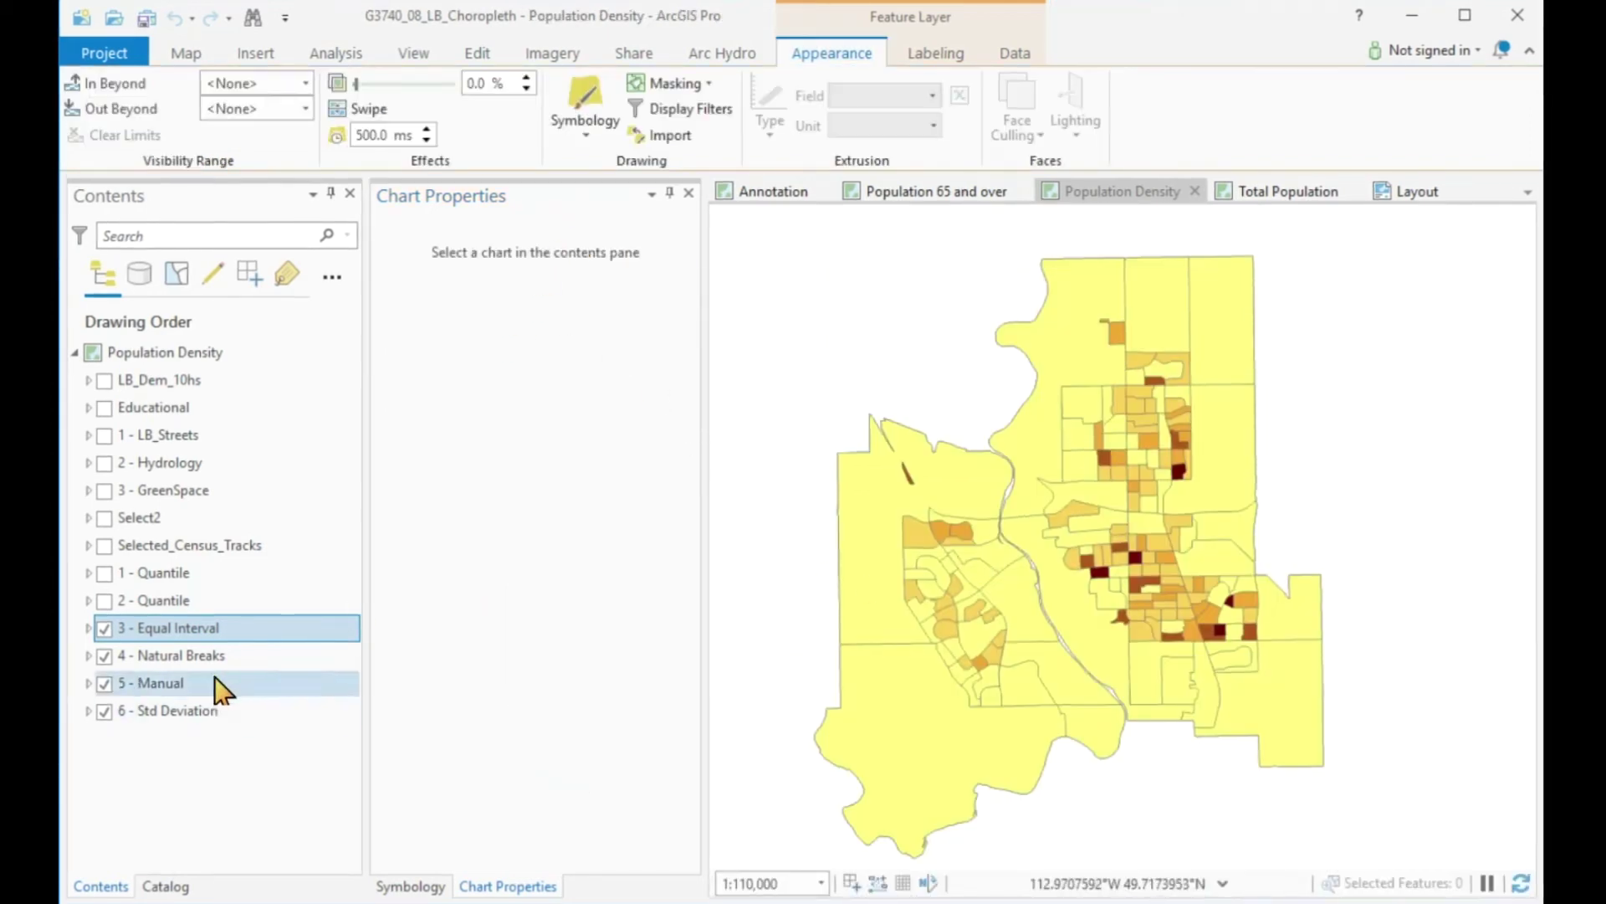
pyautogui.rightClick(176, 630)
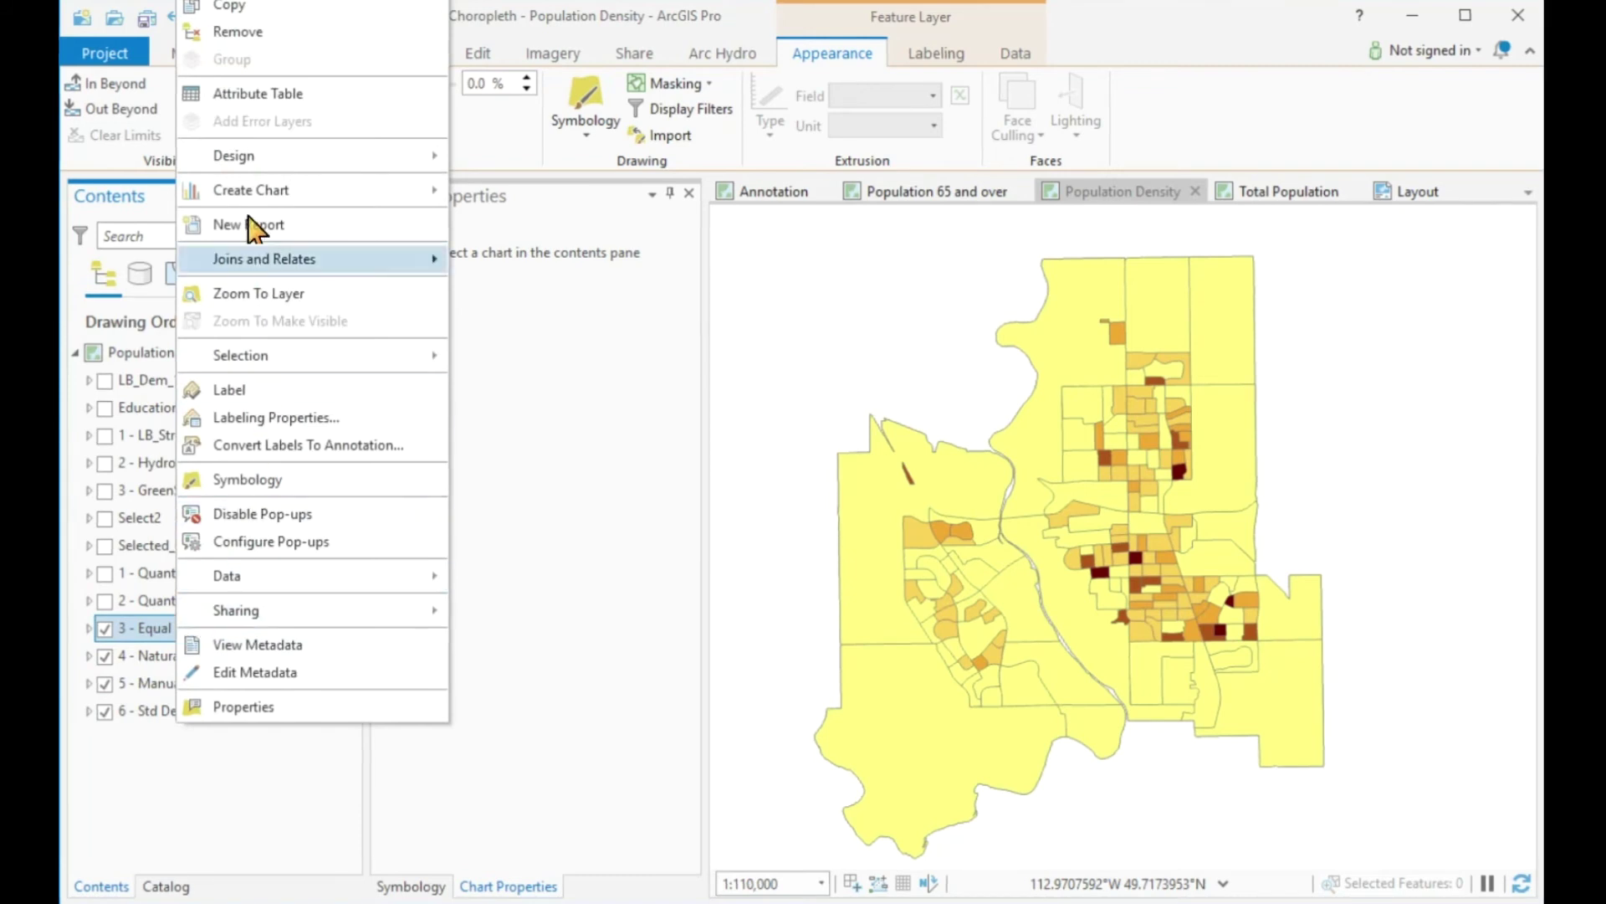
pyautogui.moveTo(251, 194)
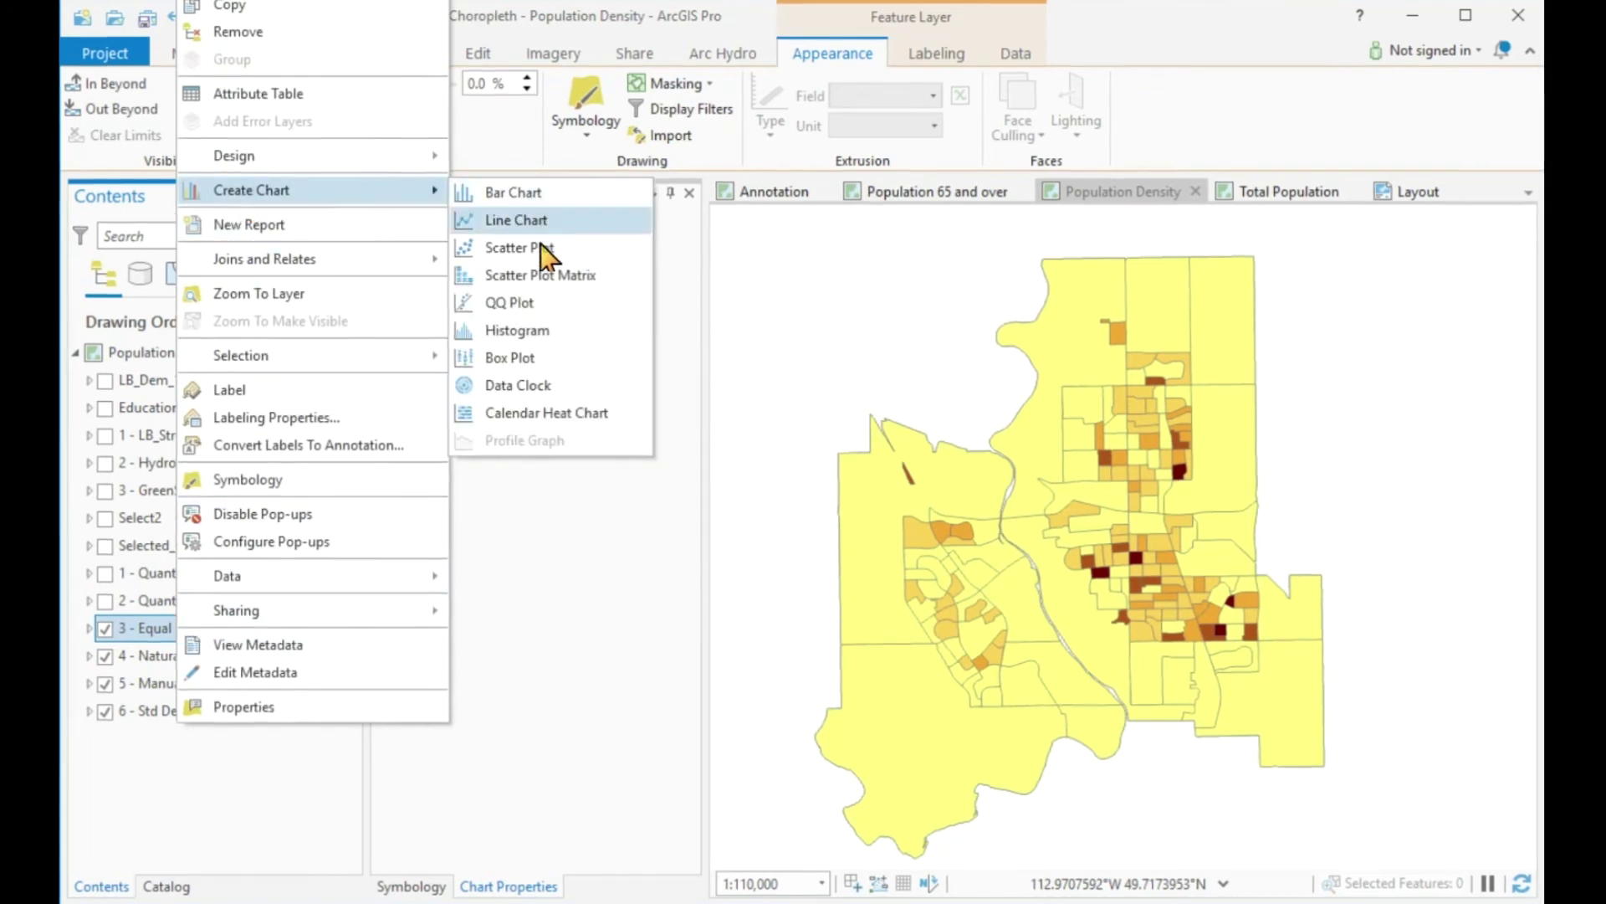
pyautogui.click(531, 302)
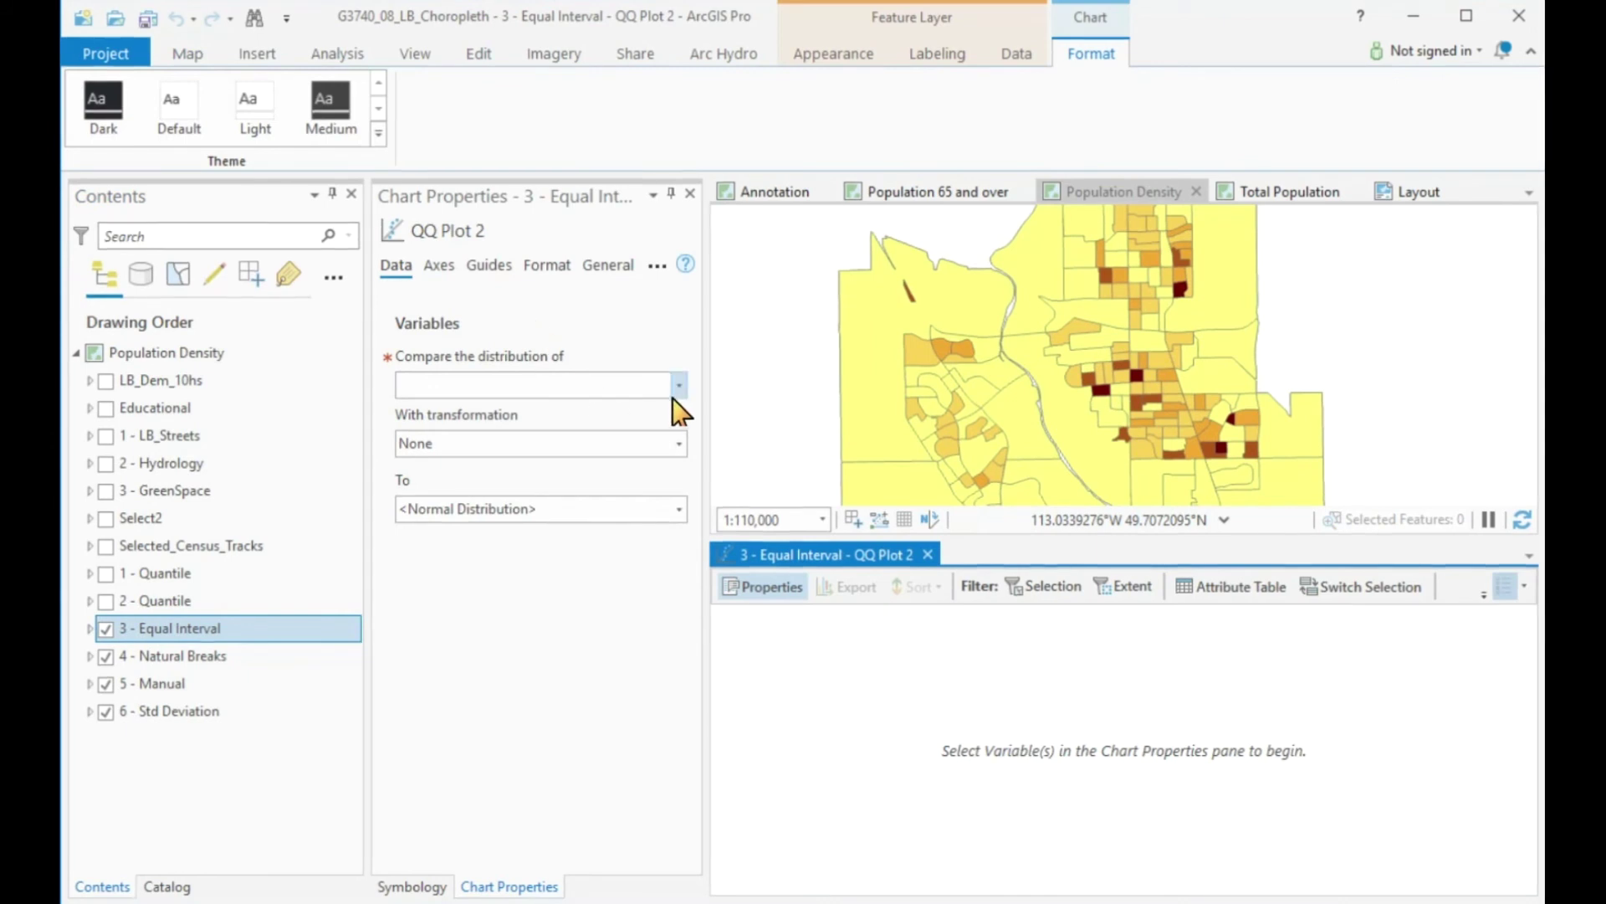
pyautogui.click(679, 386)
pyautogui.moveTo(685, 449); pyautogui.dragTo(683, 782)
pyautogui.click(446, 780)
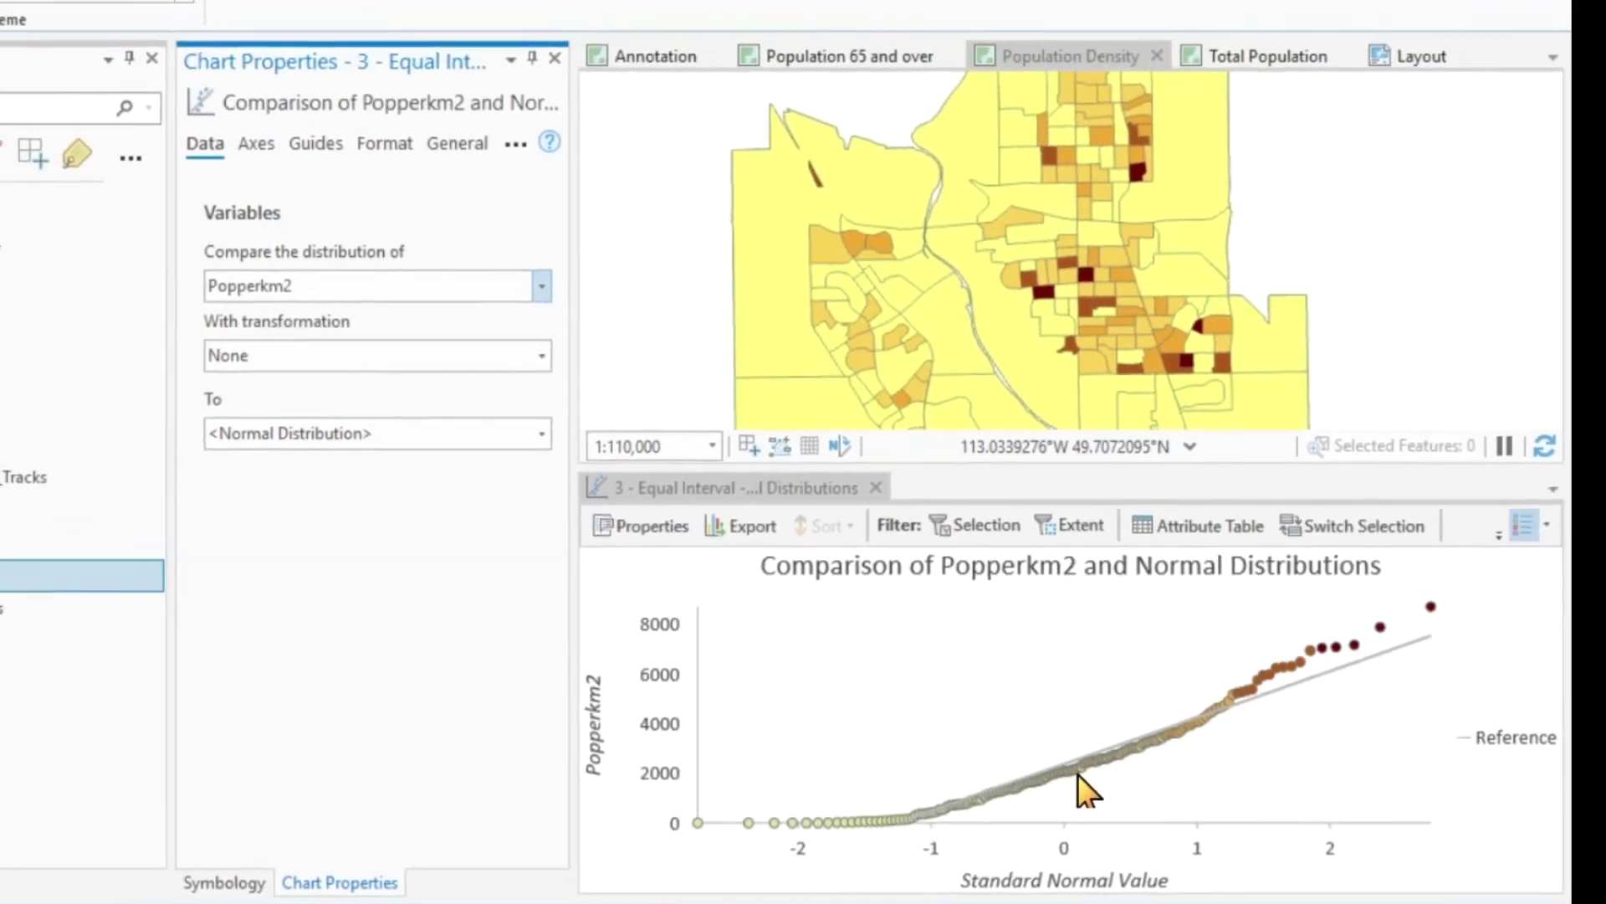
pyautogui.moveTo(1054, 782)
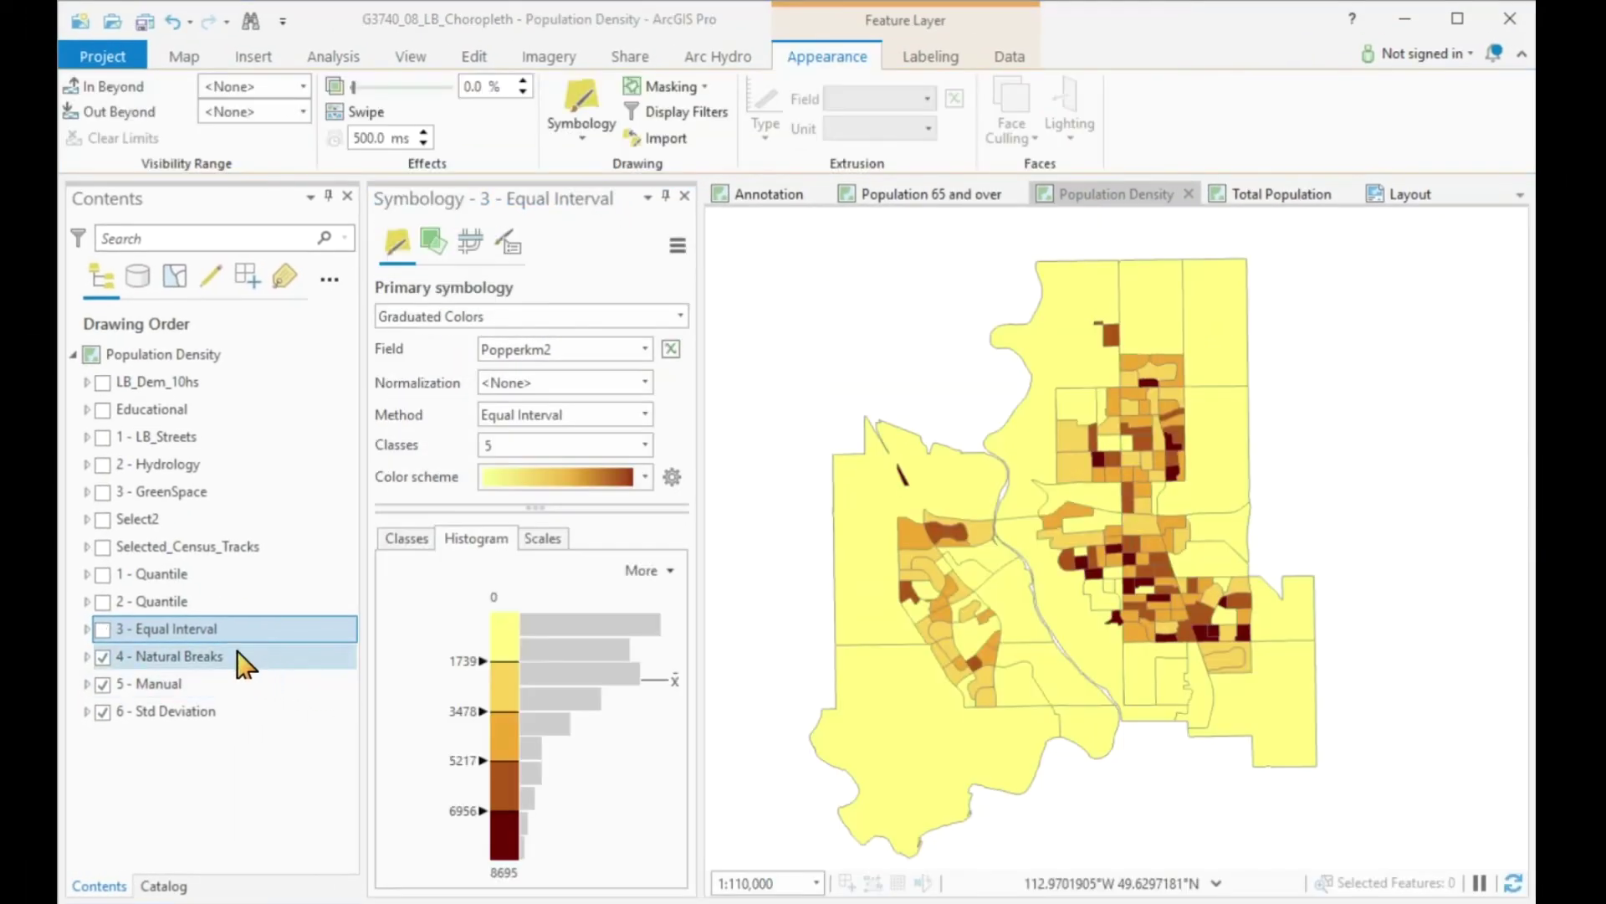
# - Compare the Natural Breaks, Manual and Quantile symbology histograms, hiding Natural Breaks and expanding the Quantile legend
pyautogui.click(154, 658)
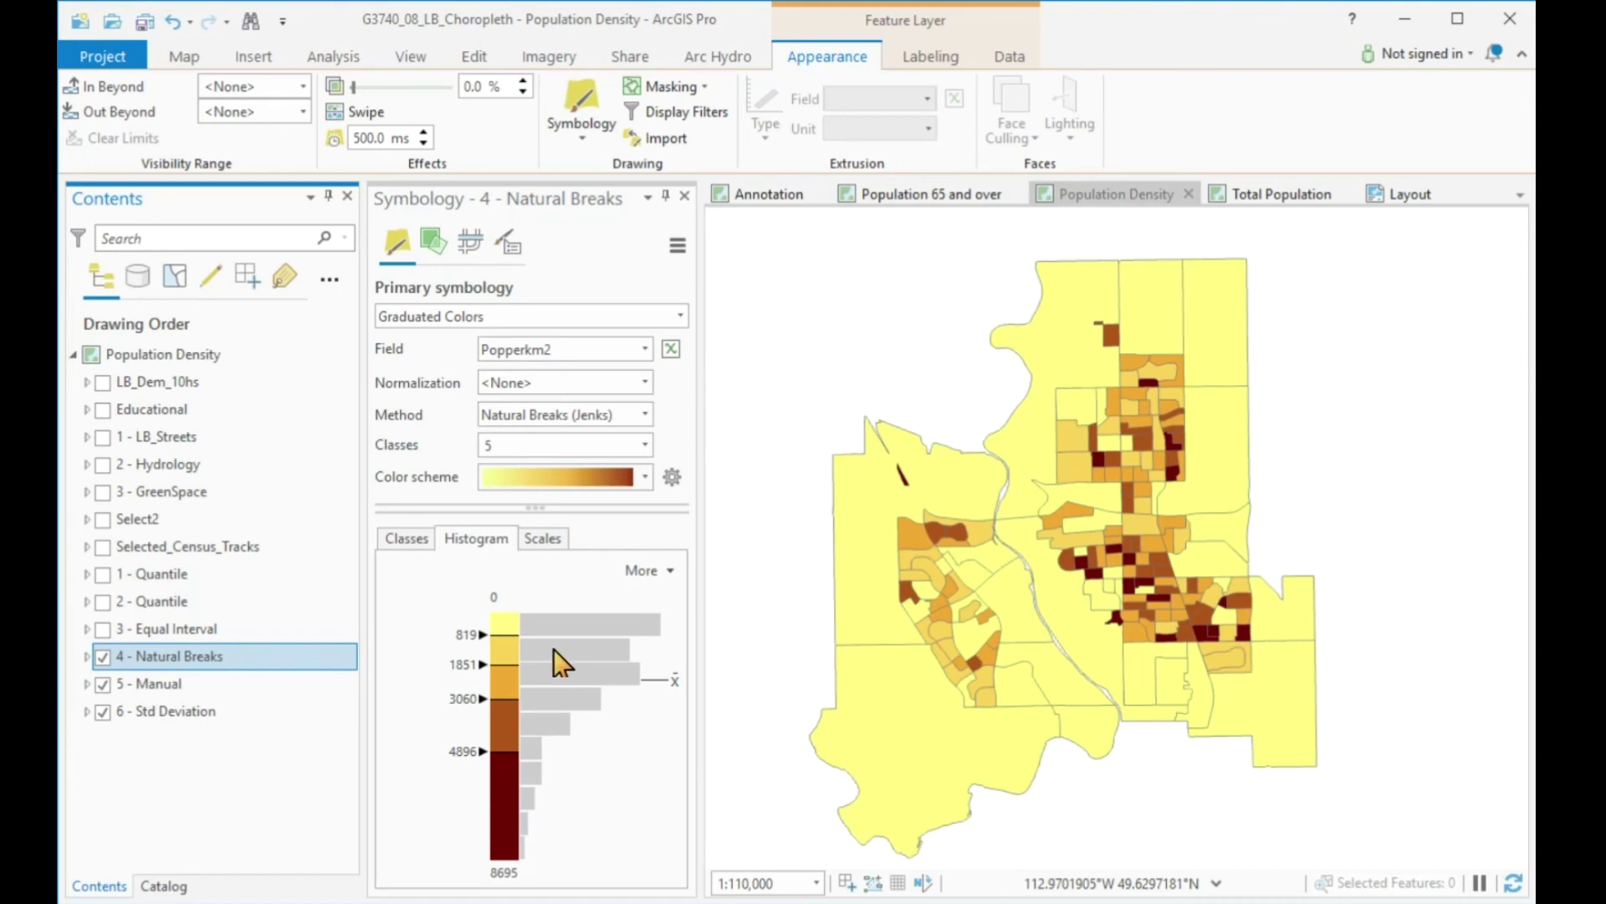
pyautogui.click(102, 657)
pyautogui.click(153, 684)
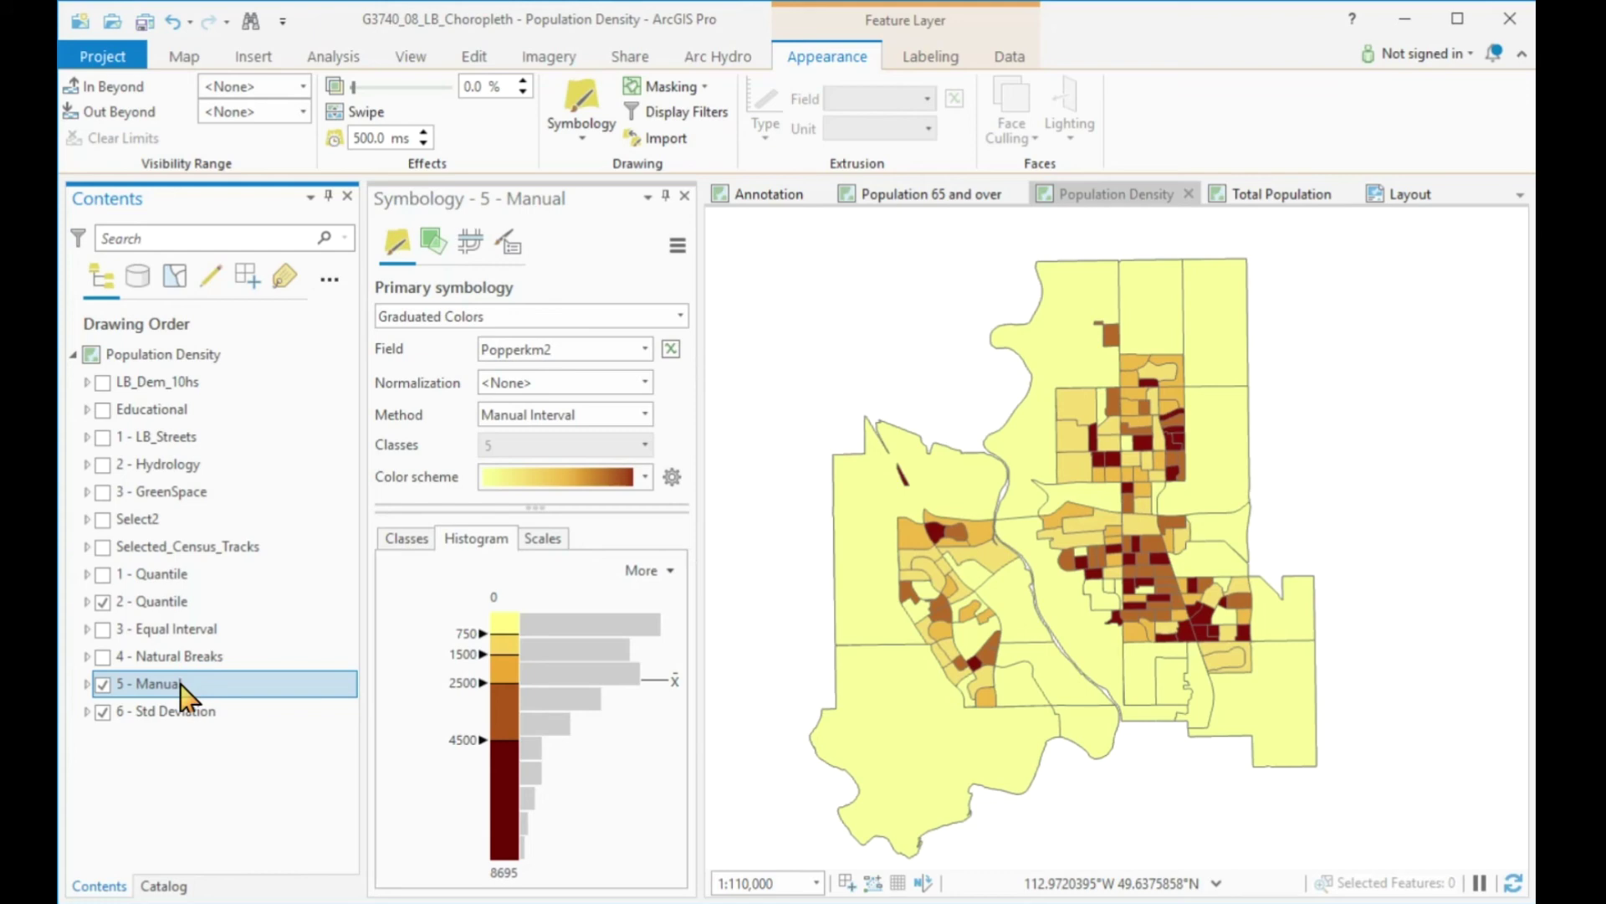
pyautogui.click(159, 603)
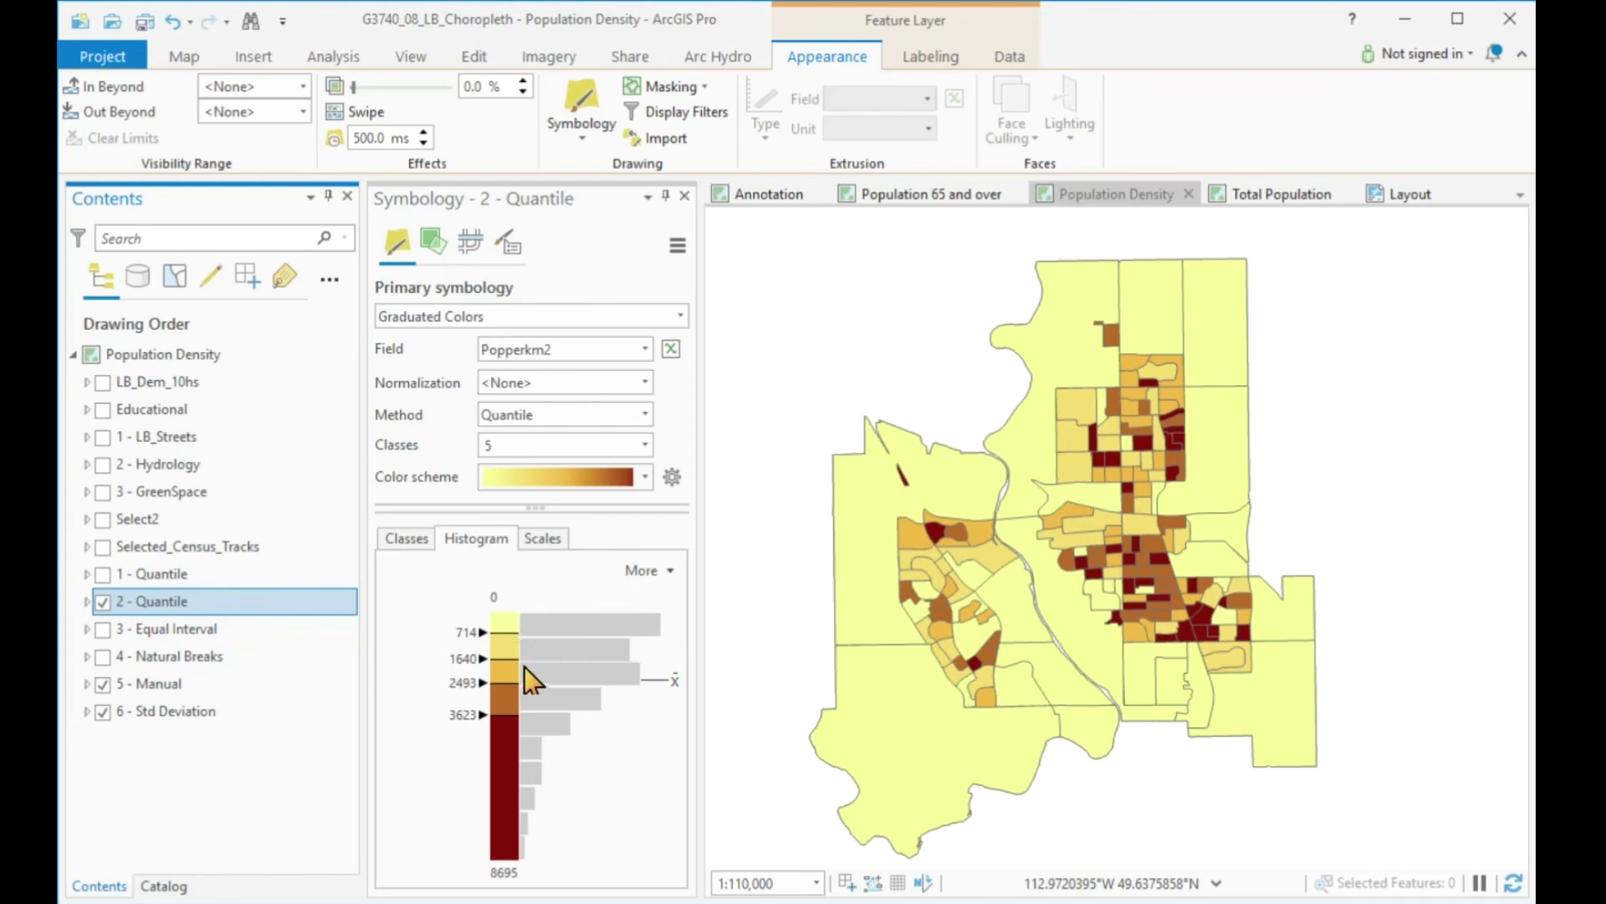
pyautogui.click(171, 687)
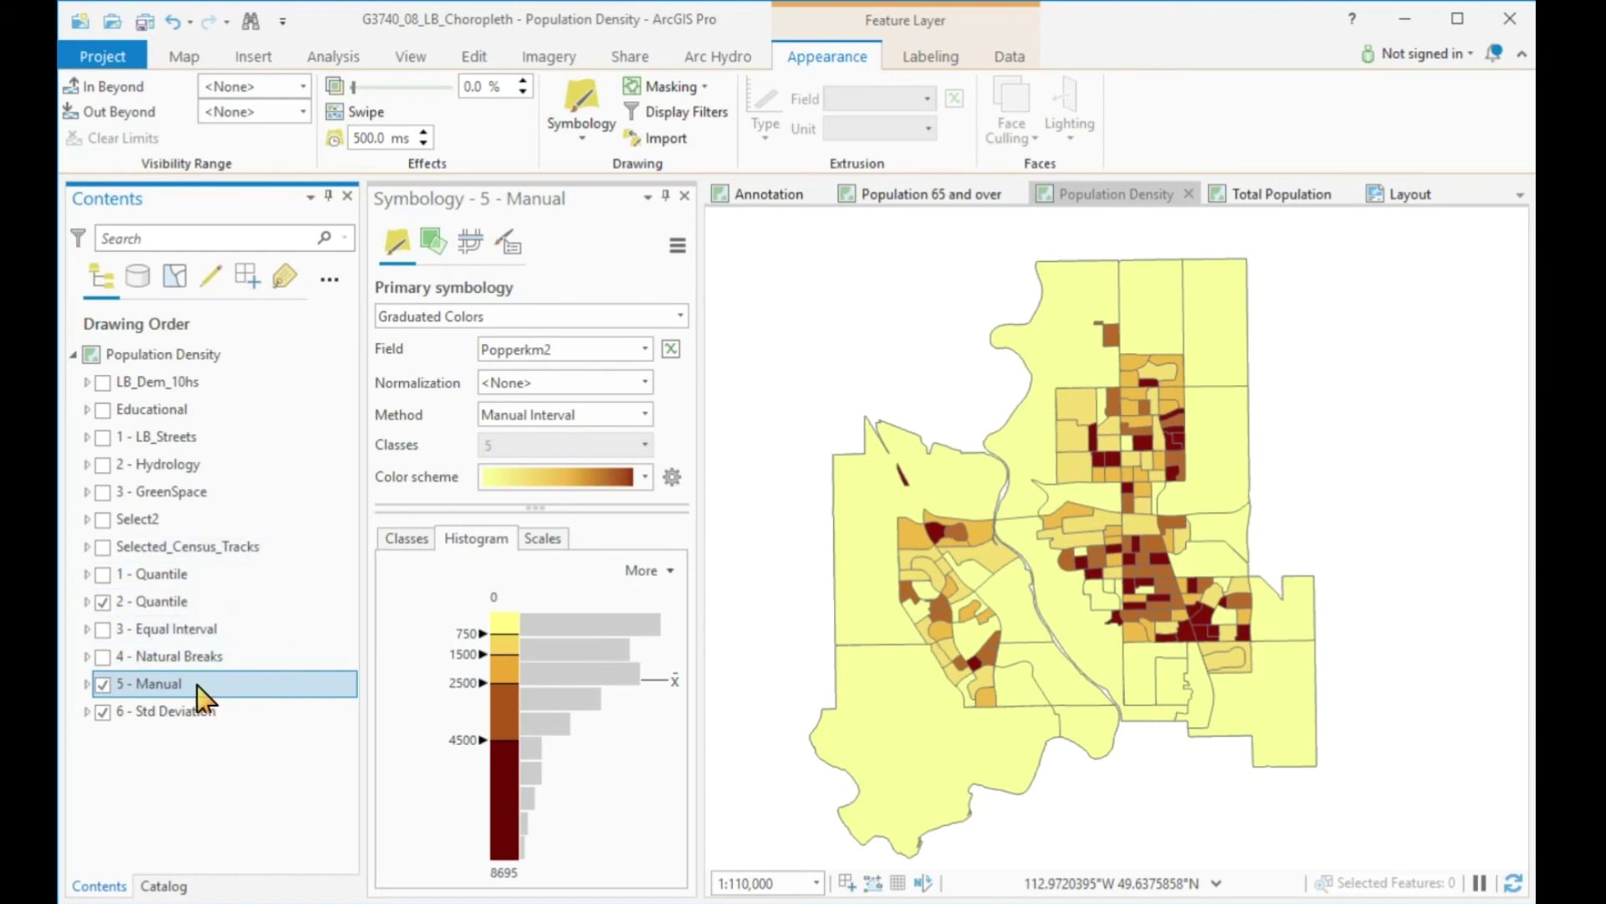
pyautogui.click(148, 599)
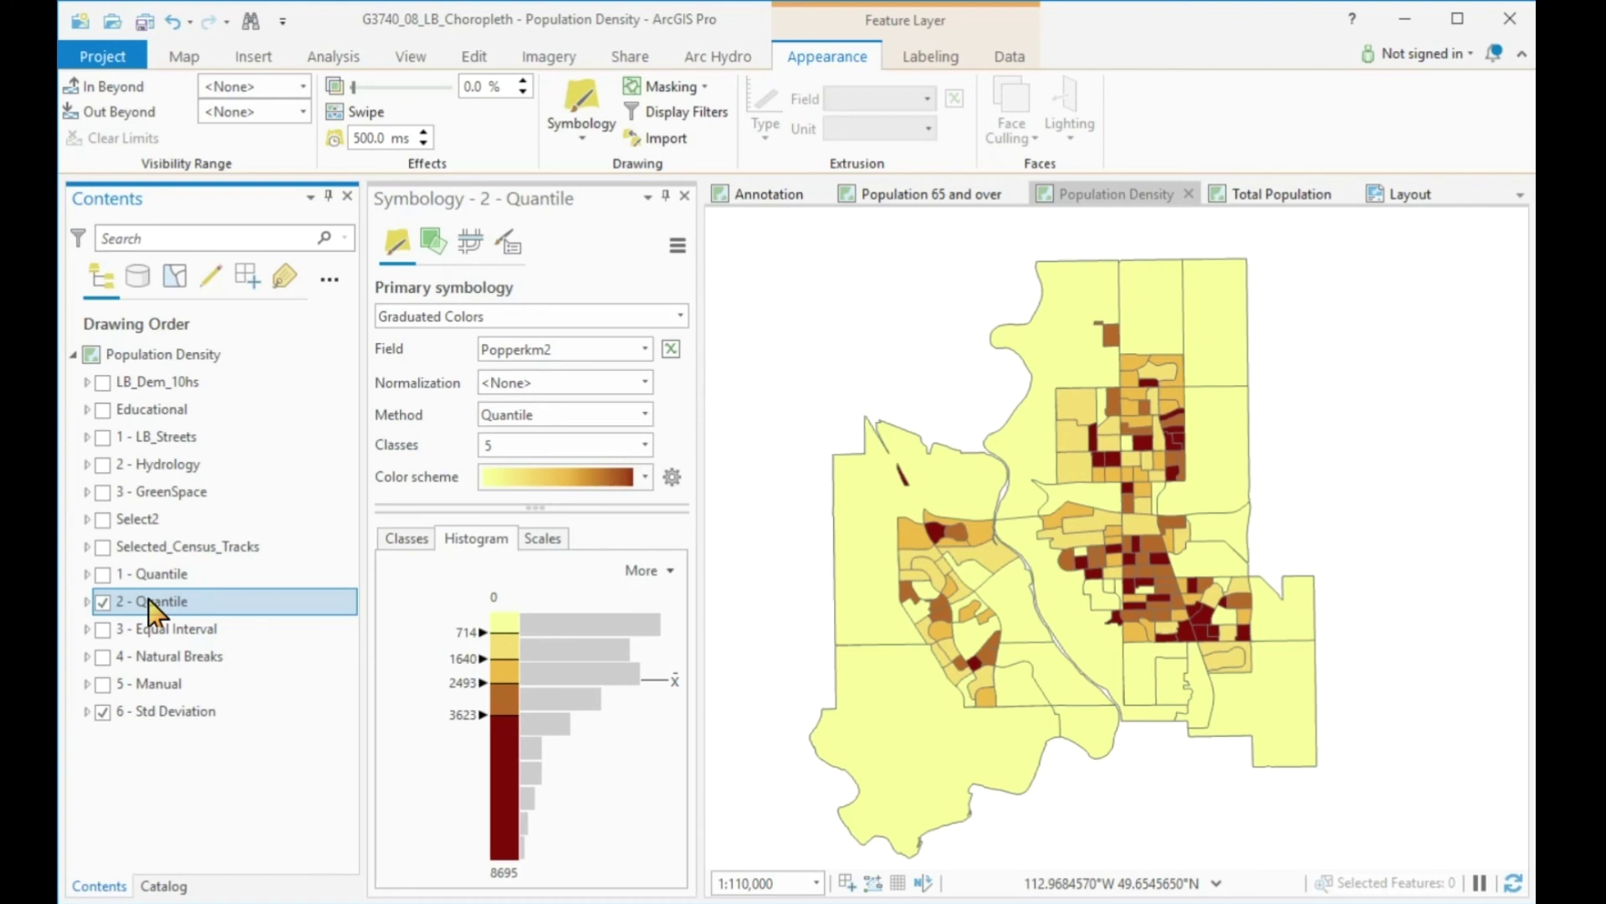
pyautogui.click(86, 602)
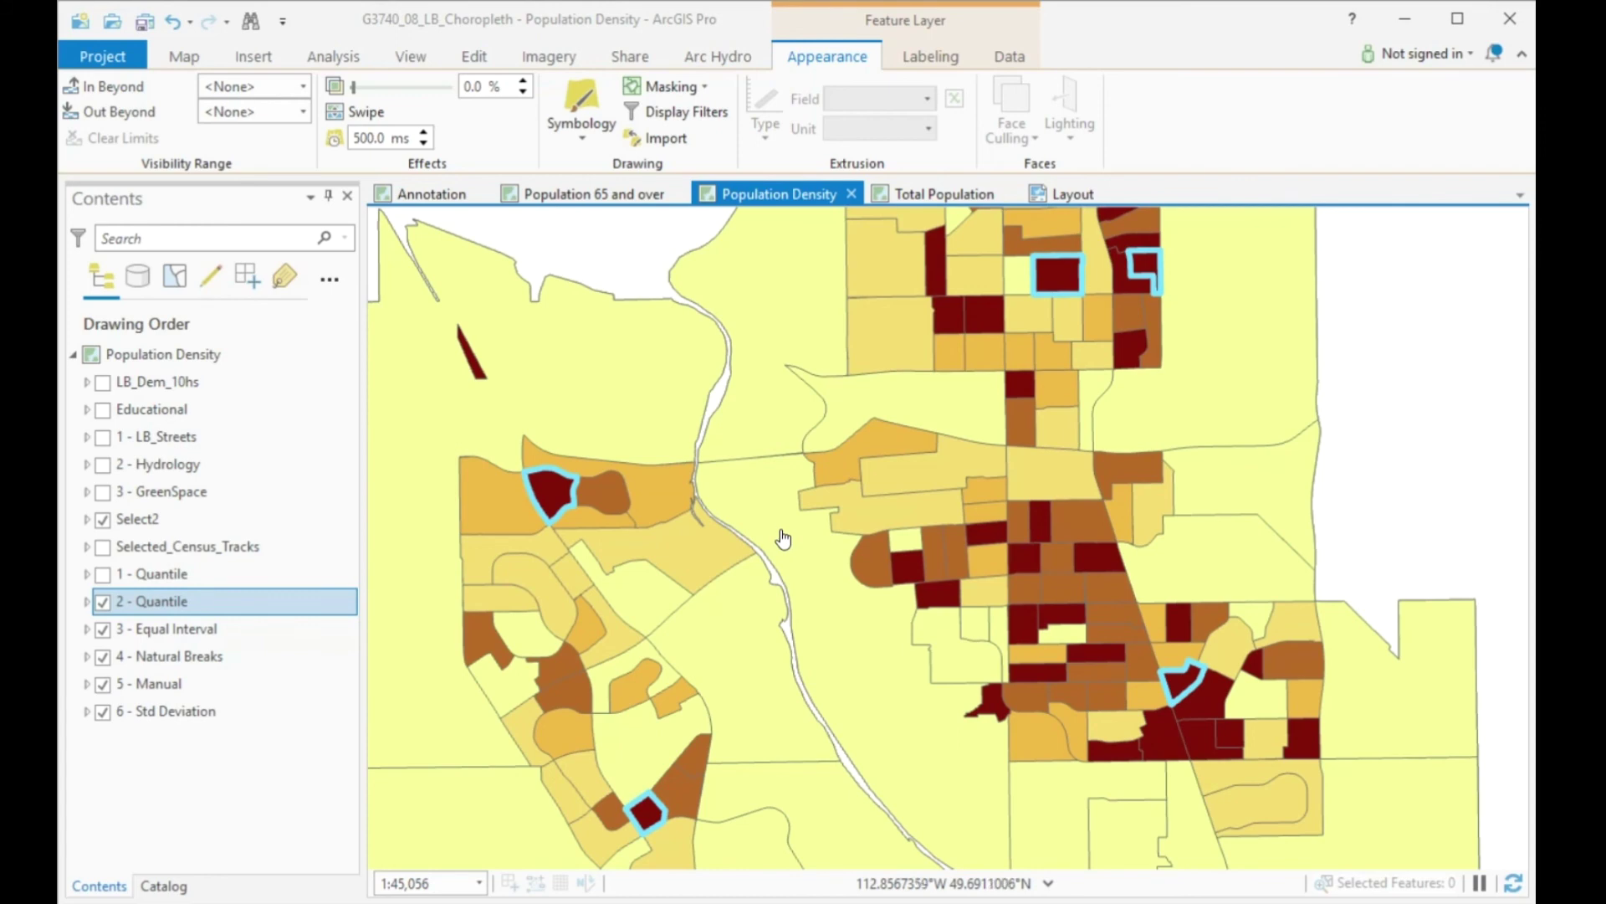
# - Hide Quantile, Equal Interval and Natural Breaks in turn to reveal the Manual classification
pyautogui.click(101, 602)
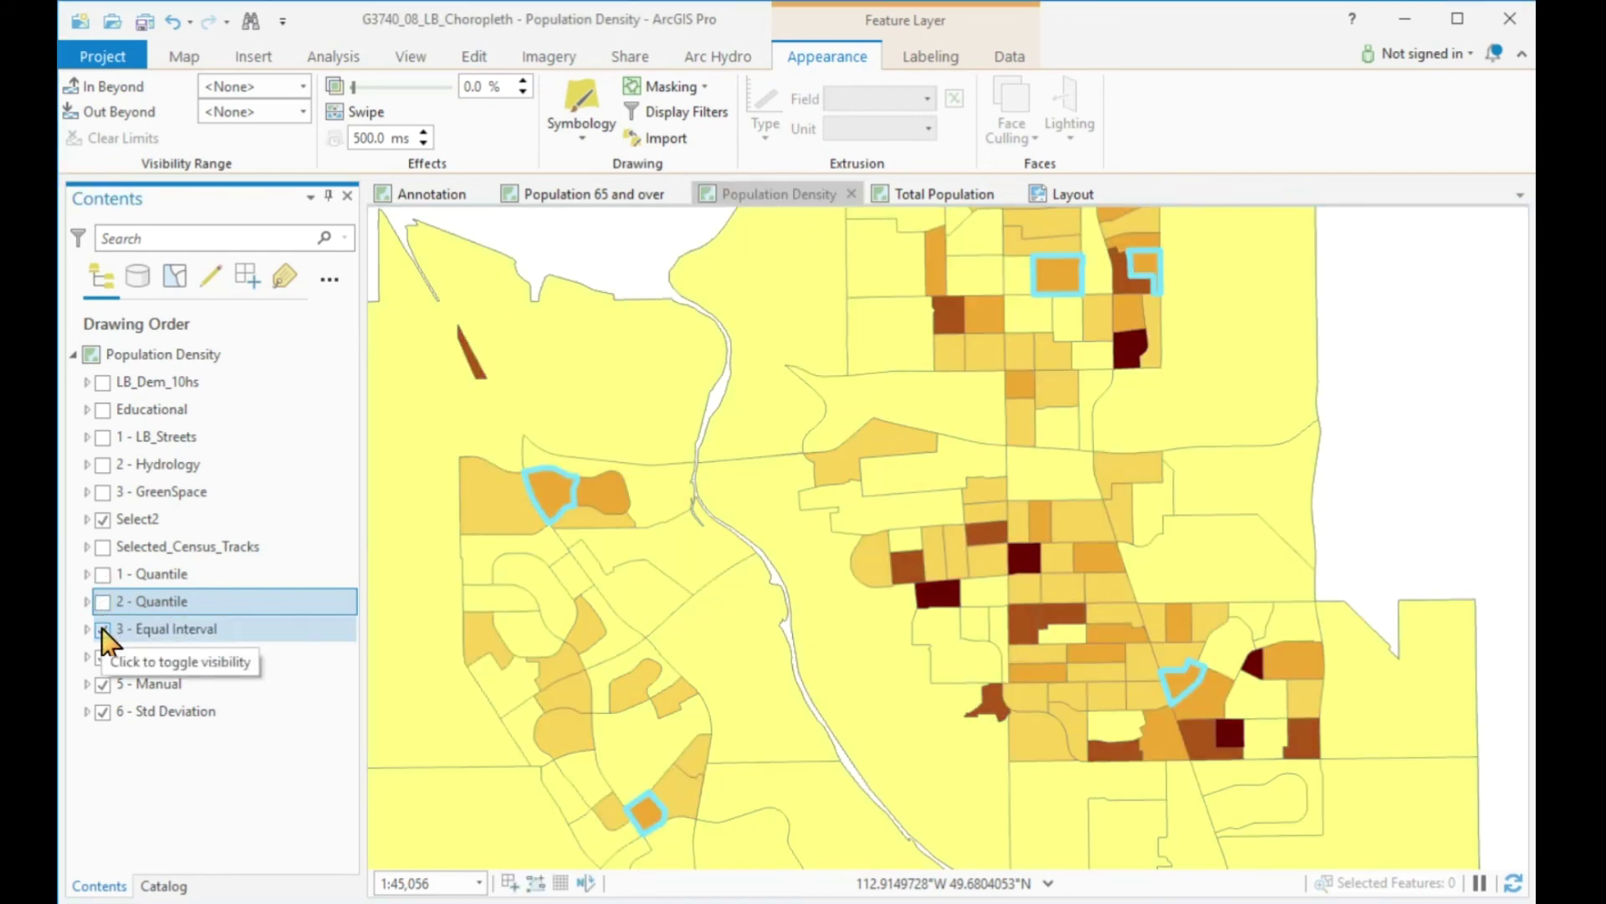
pyautogui.click(102, 630)
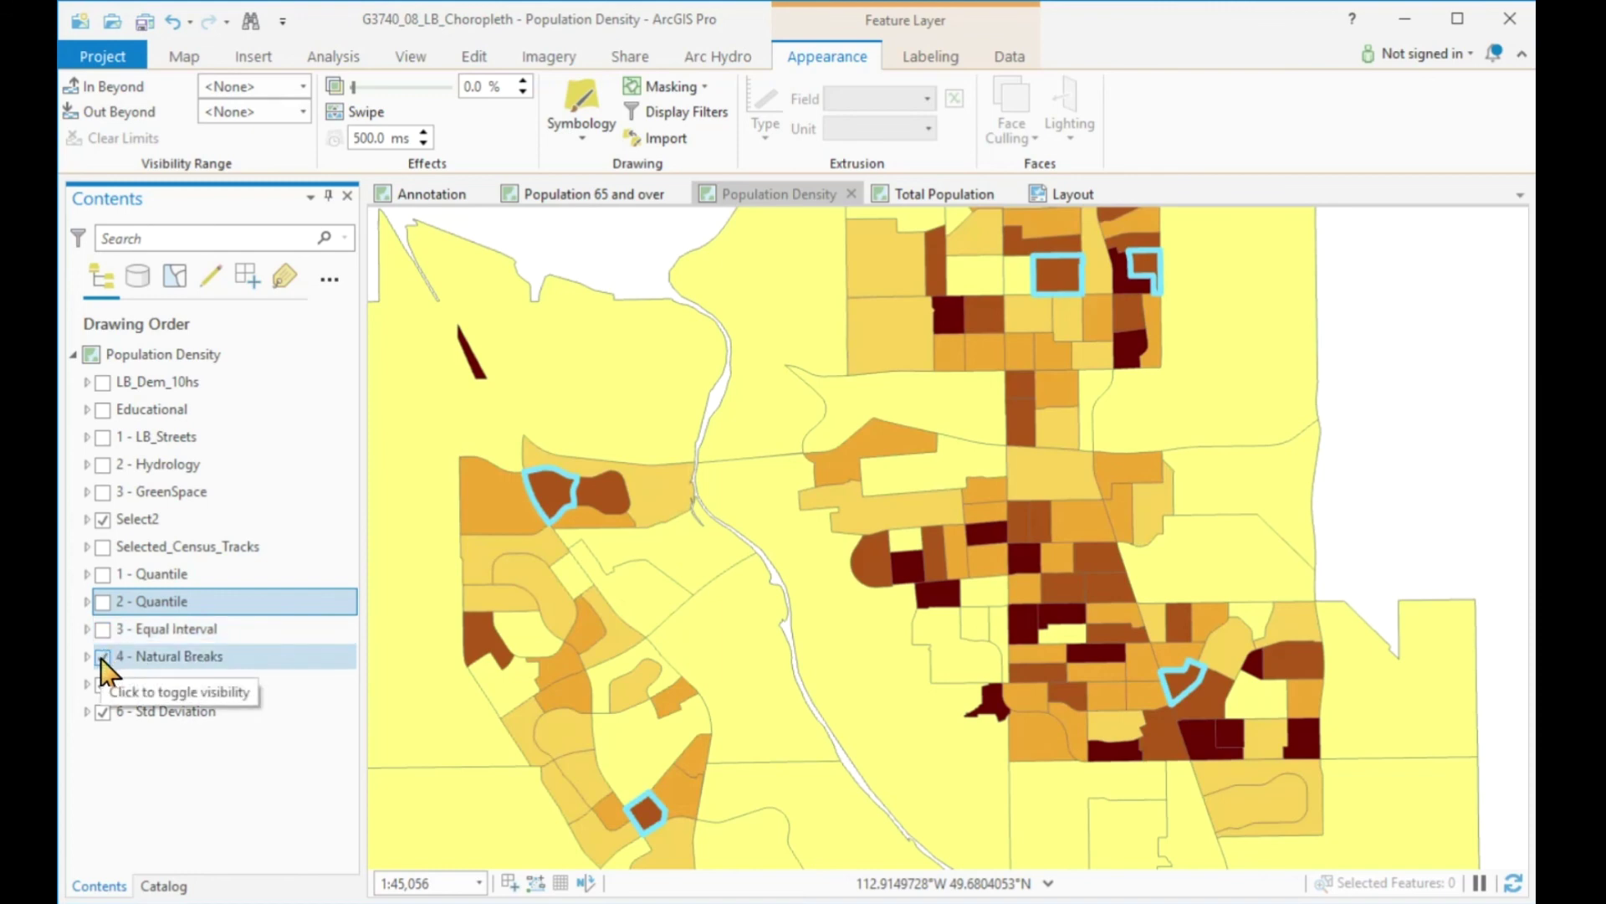
pyautogui.click(102, 658)
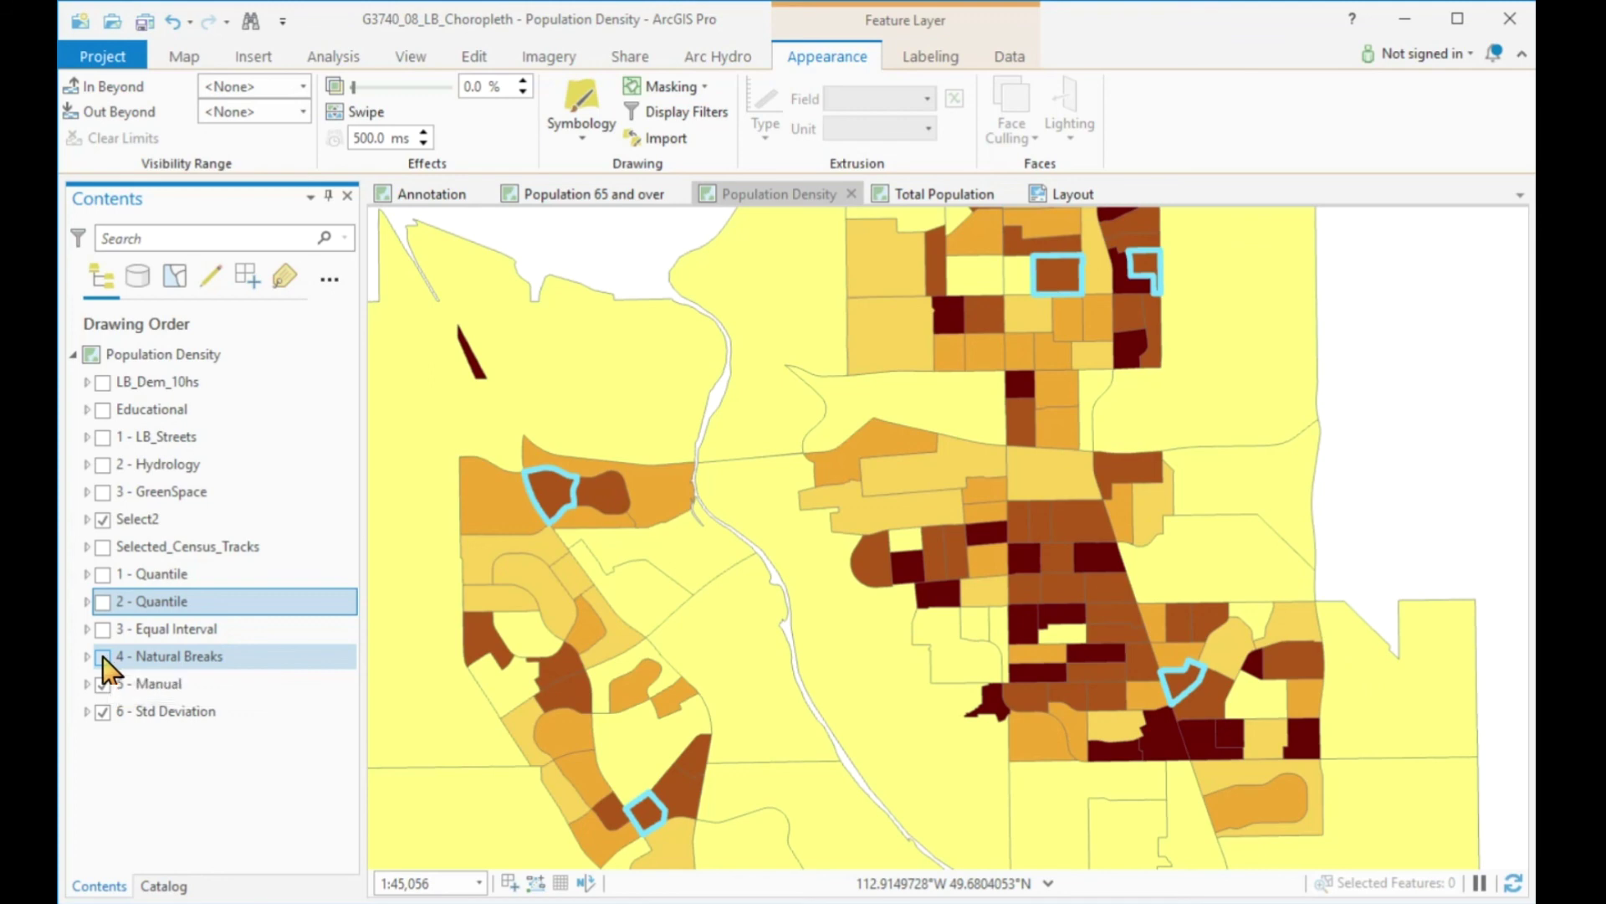
# - Turn Natural Breaks and Quantile back on, then hide Quantile, Equal Interval and Natural Breaks again
pyautogui.click(103, 657)
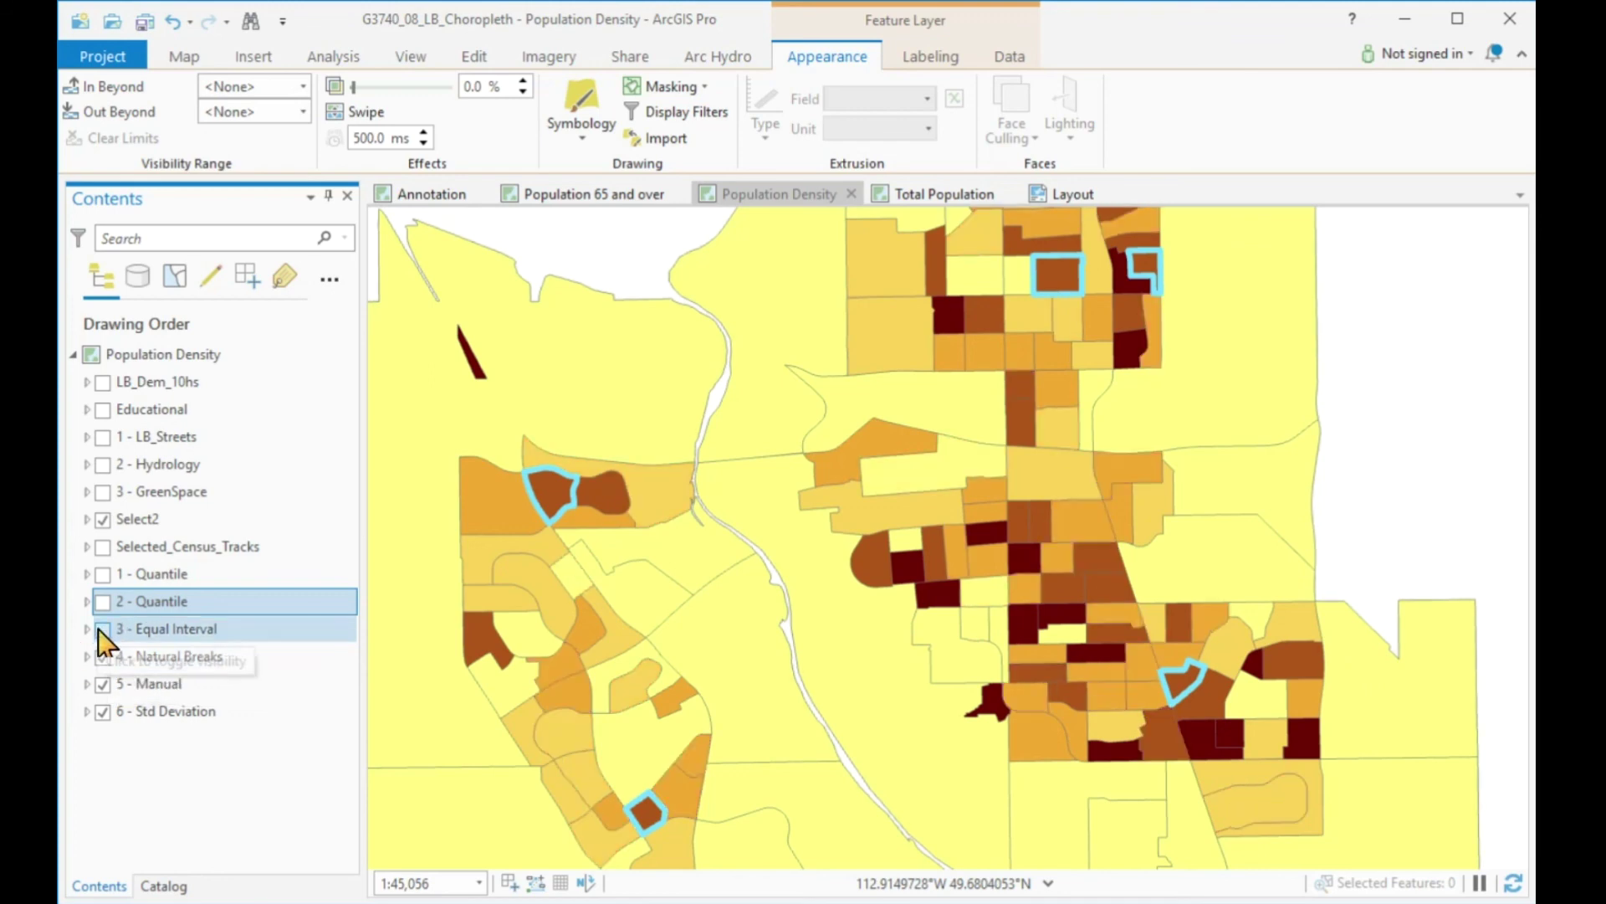
pyautogui.click(103, 602)
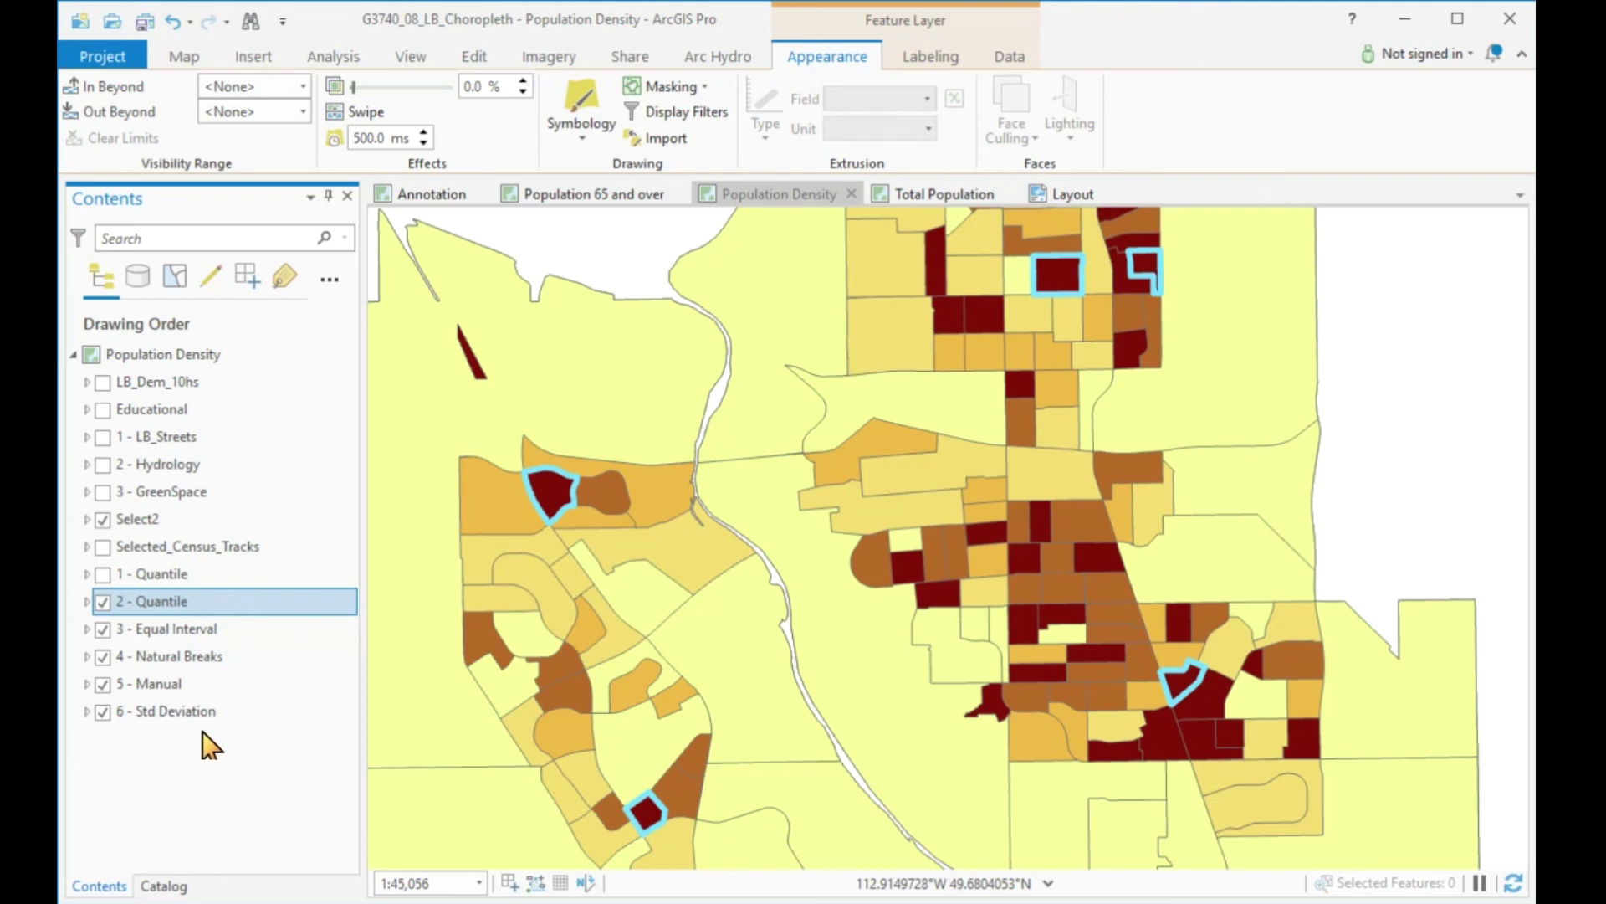
pyautogui.click(102, 602)
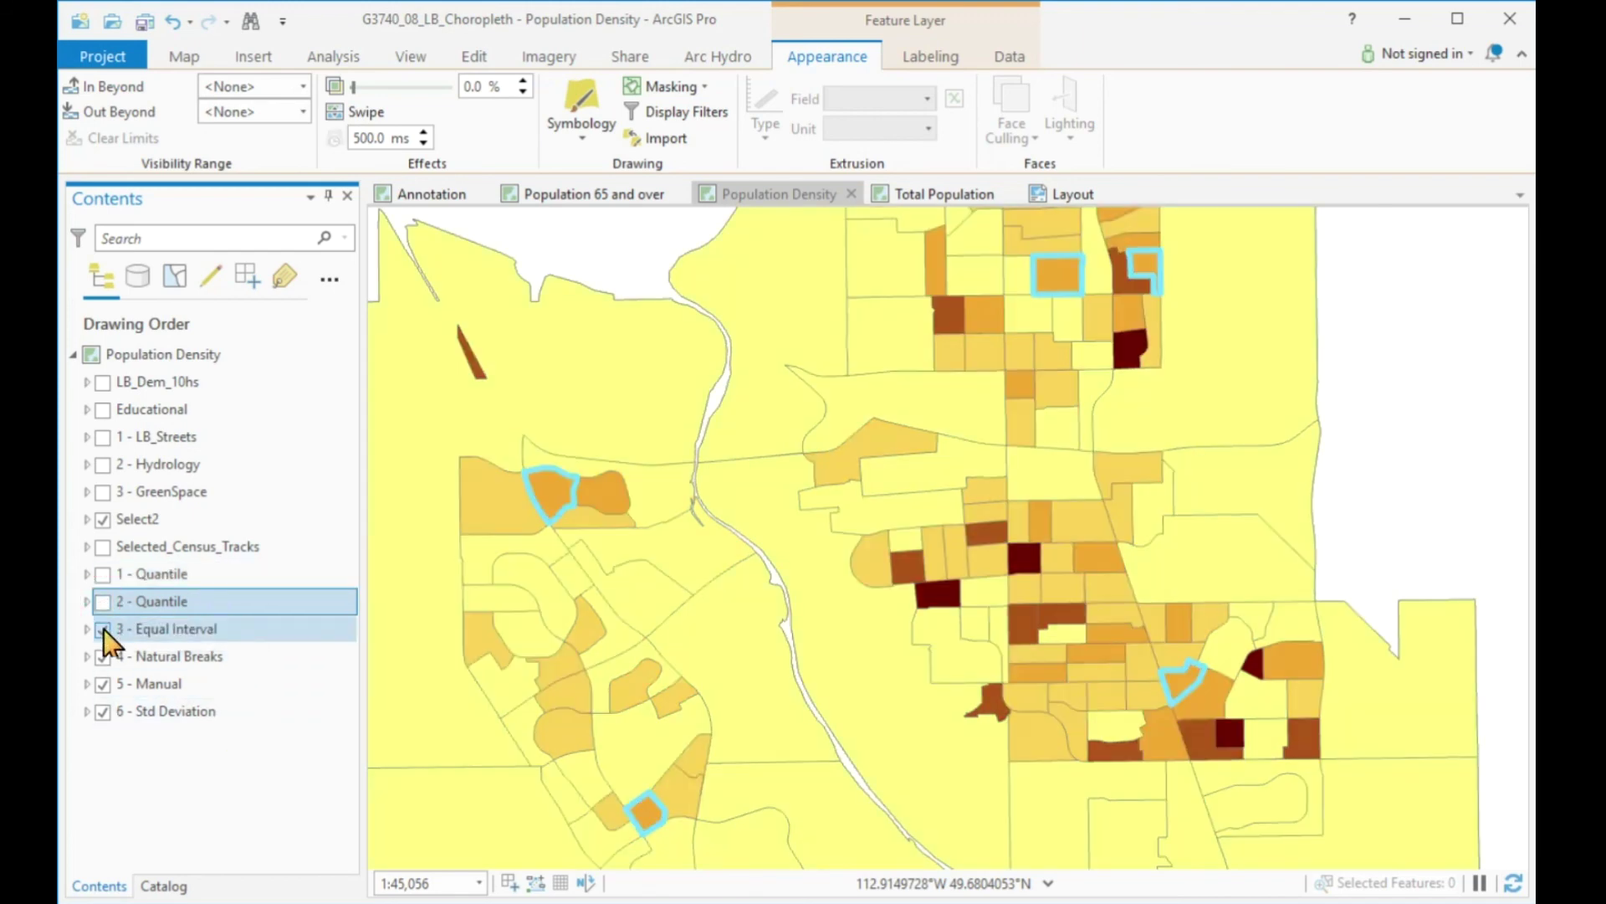
pyautogui.click(102, 629)
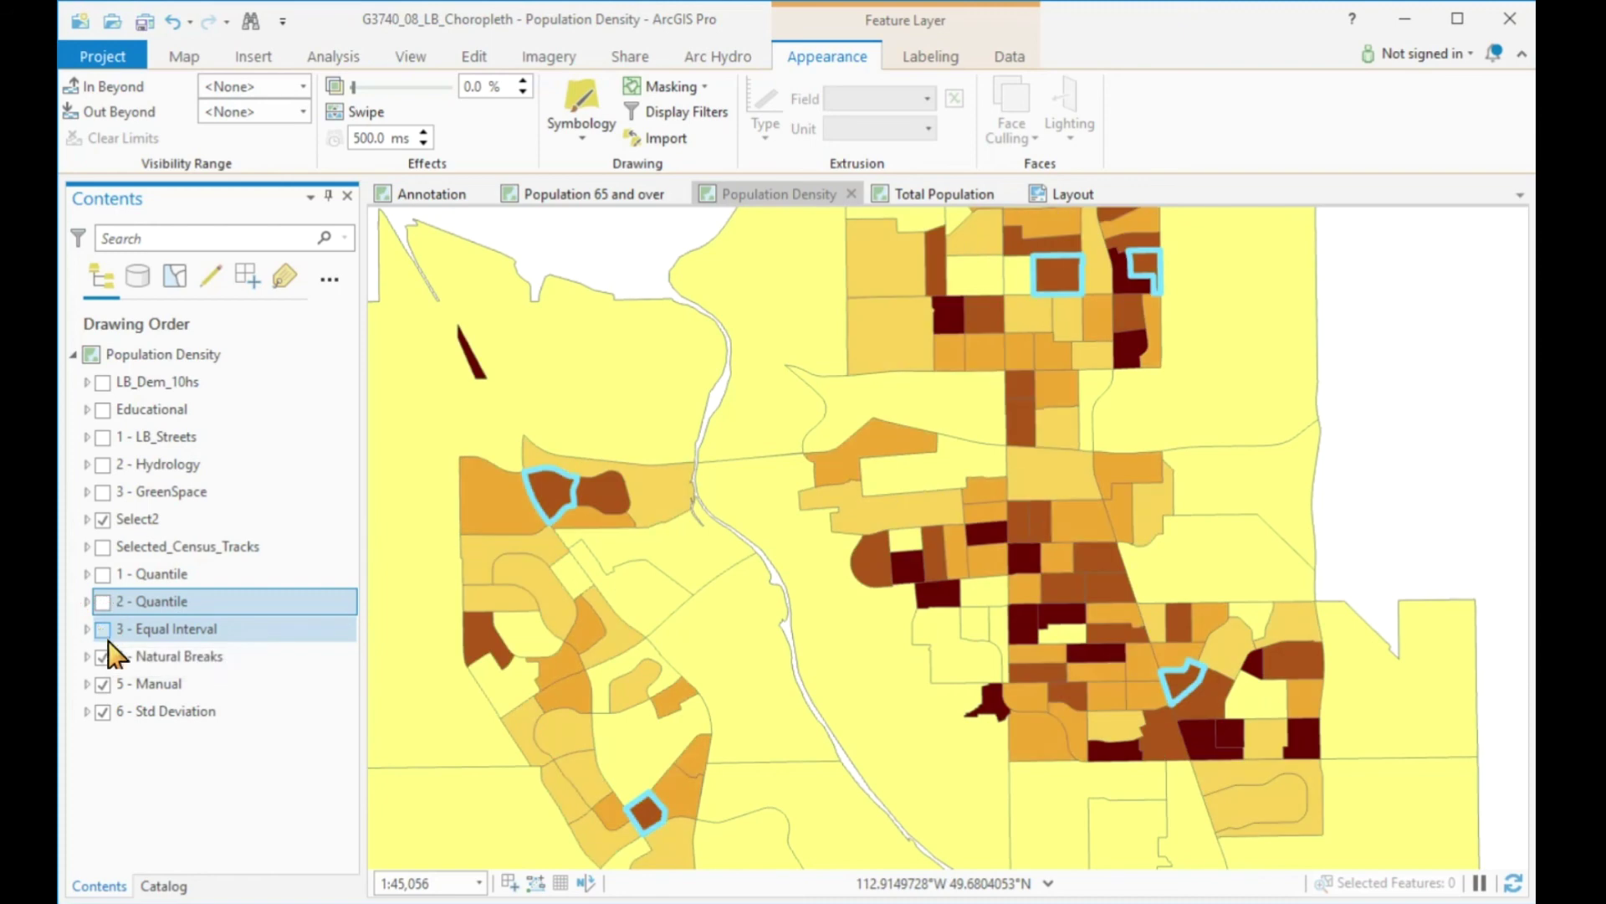
pyautogui.click(102, 657)
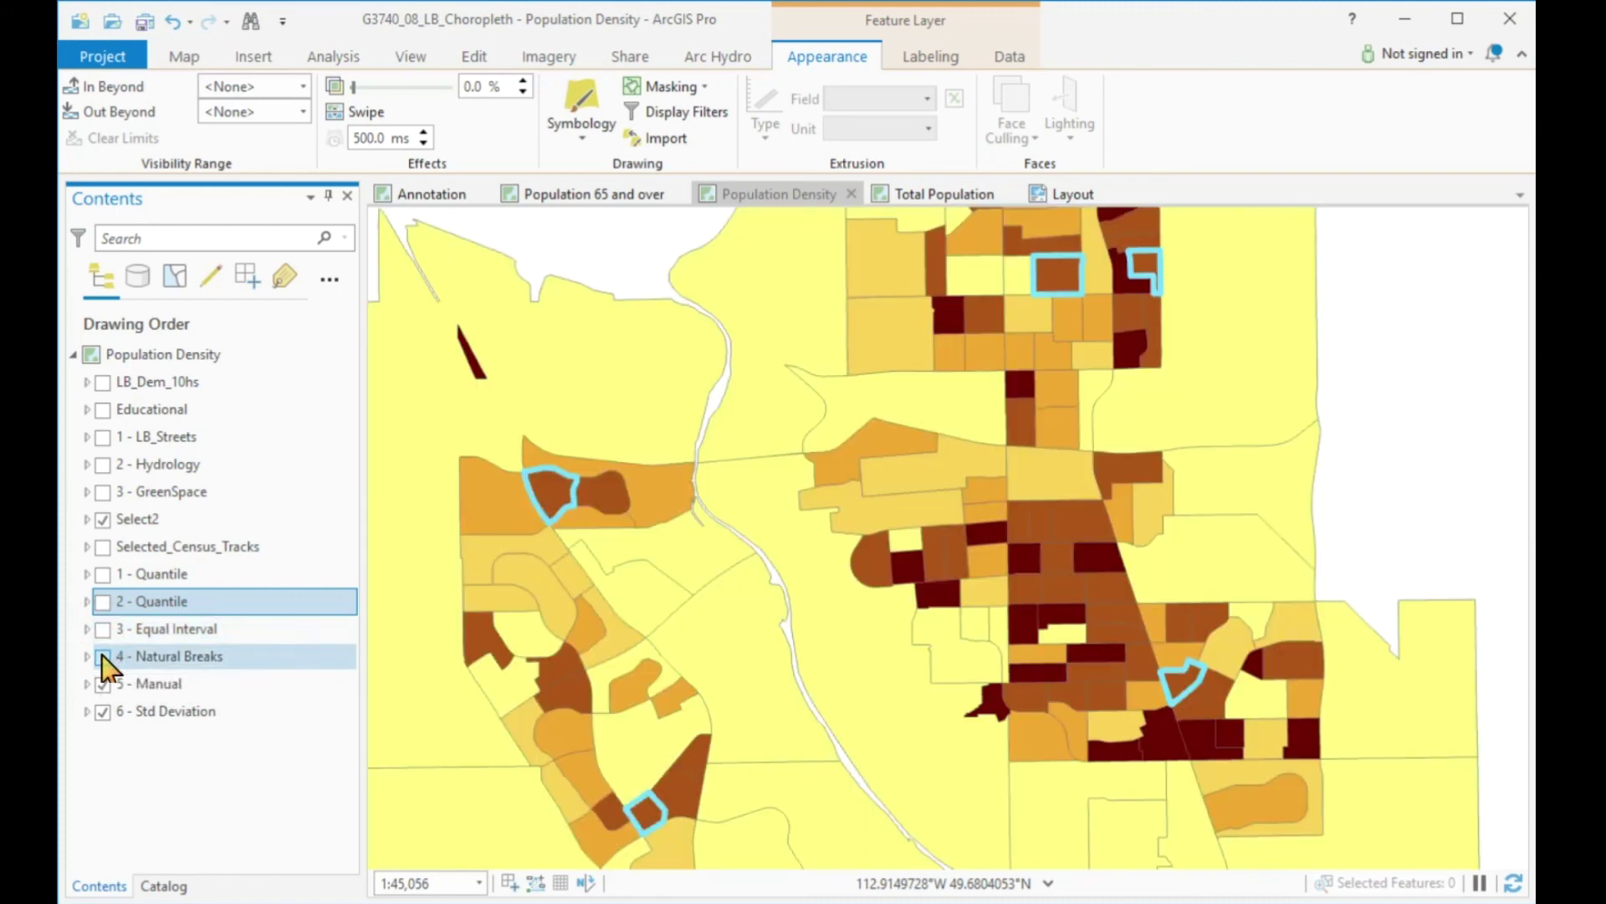